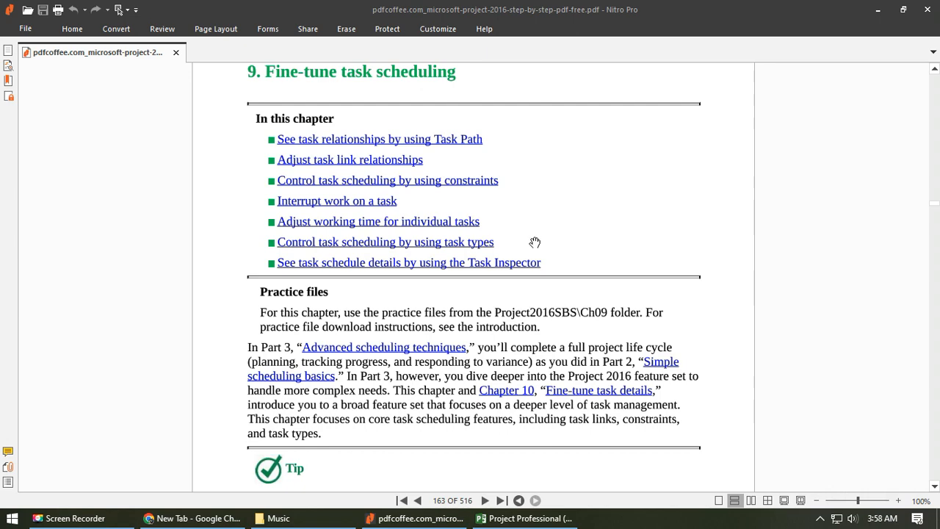
- Switch to Microsoft Project, widen the task table to show all columns through Finish, and fit the Predecessors column to its contents
{"action": "left_click", "coordinate": [542, 518]}
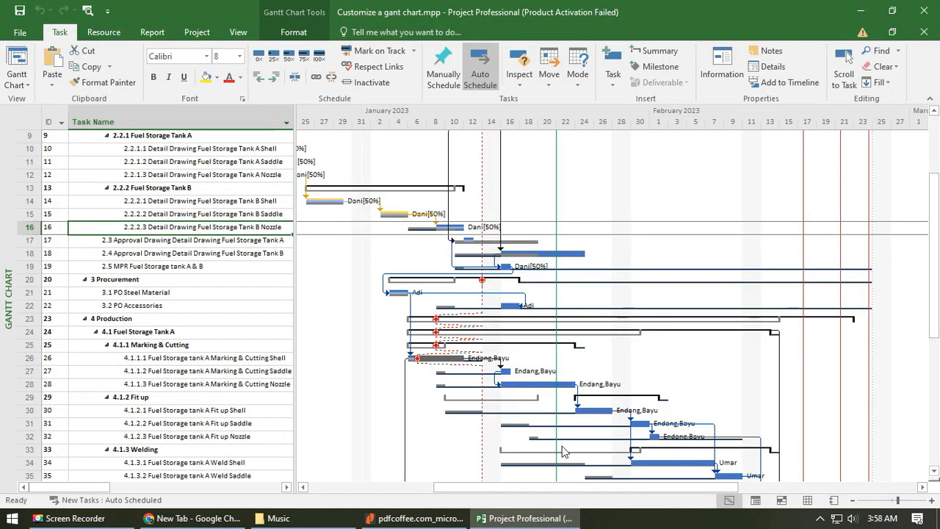
{"action": "left_click", "coordinate": [180, 213]}
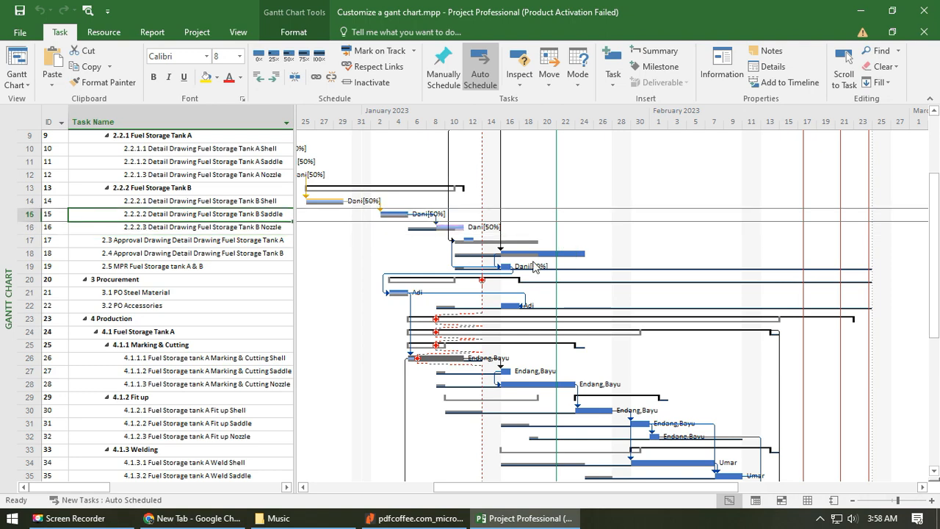
{"action": "left_click_drag", "start_coordinate": [294, 190], "coordinate": [465, 193]}
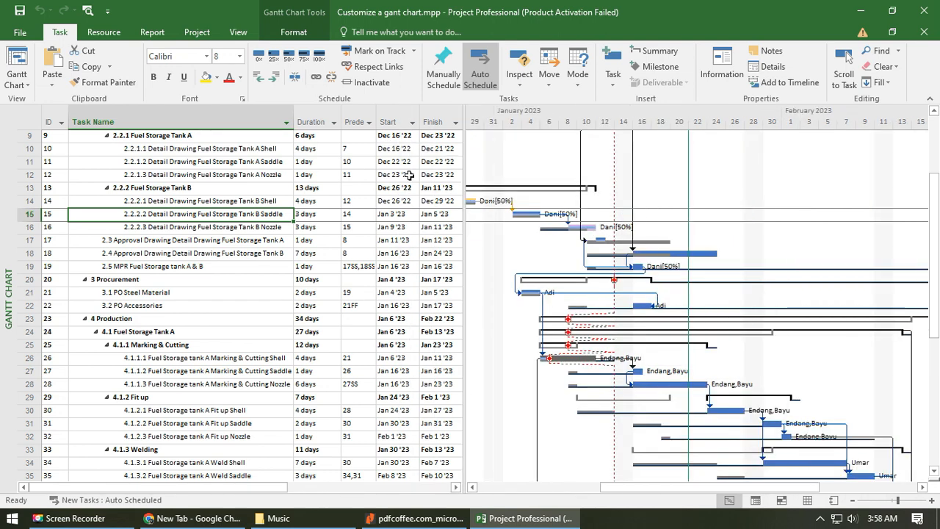
{"action": "double_click", "coordinate": [376, 112]}
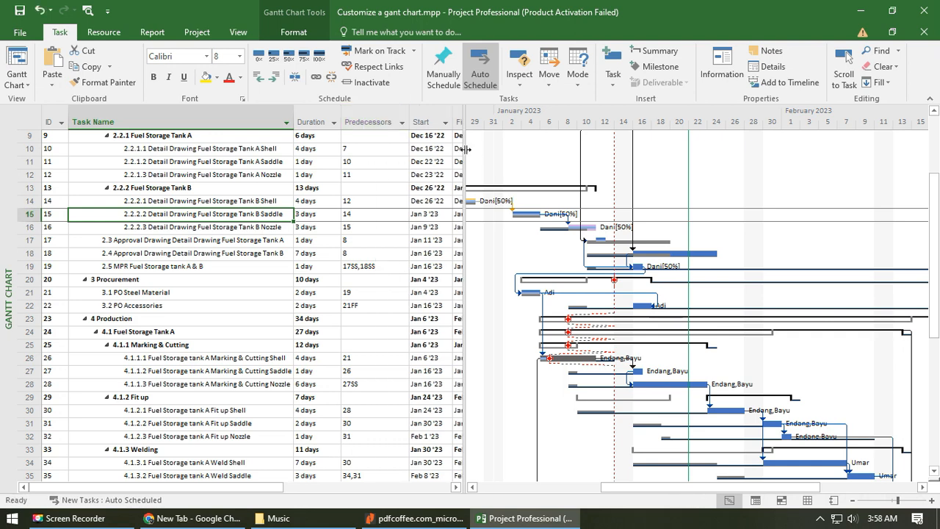
{"action": "left_click_drag", "start_coordinate": [467, 151], "coordinate": [502, 156]}
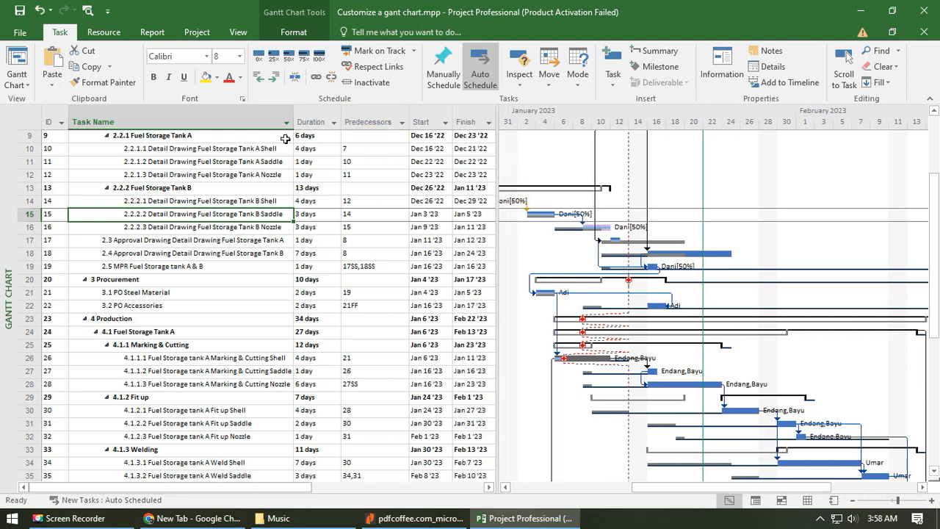
- Insert a Status Indicator column before the ID column in the task table
{"action": "left_click", "coordinate": [50, 115]}
{"action": "right_click", "coordinate": [50, 115]}
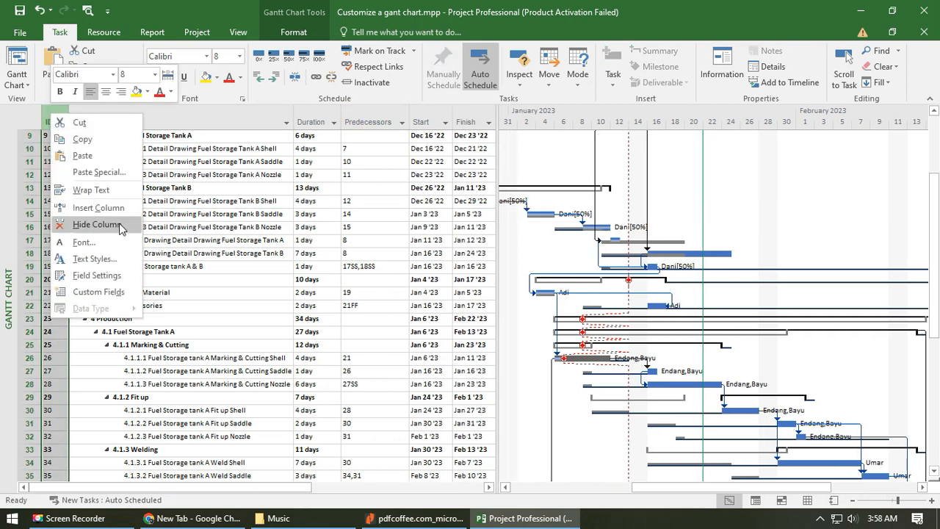
{"action": "left_click", "coordinate": [124, 207]}
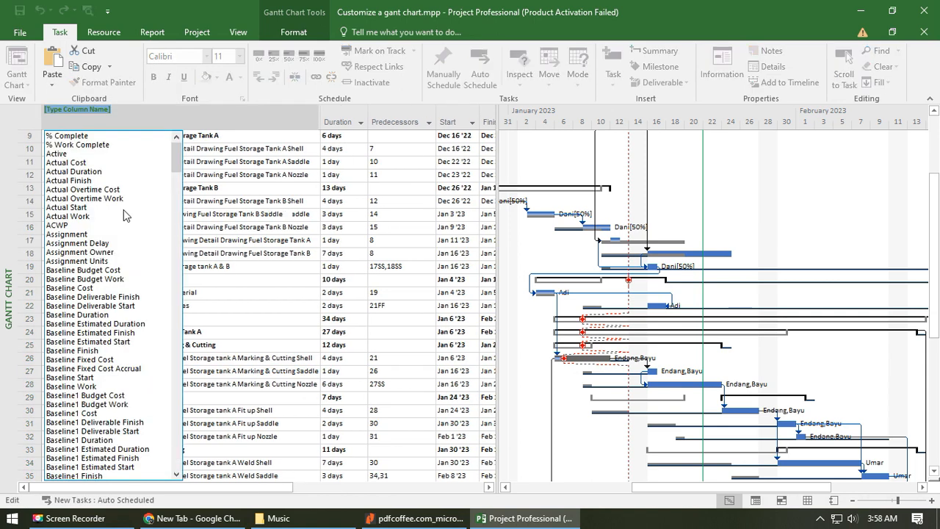
{"action": "type", "text": "start"}
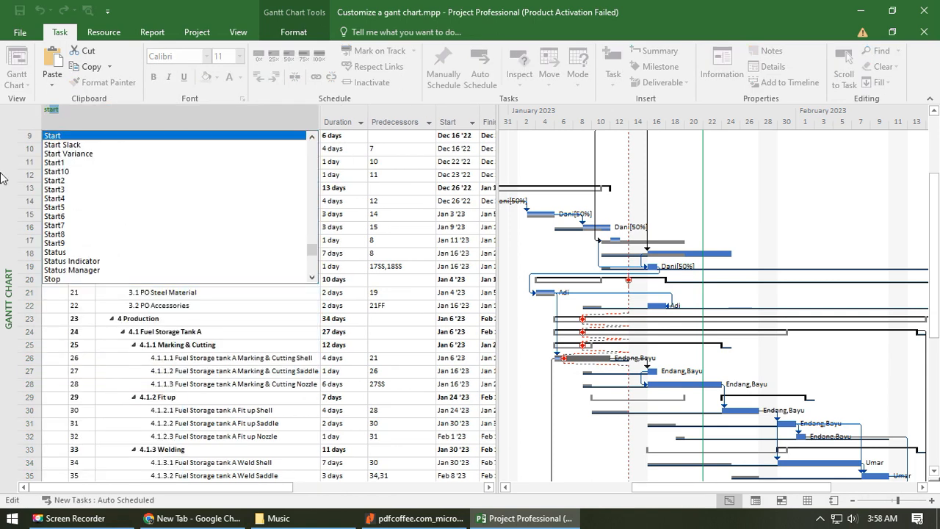
{"action": "left_click", "coordinate": [96, 261]}
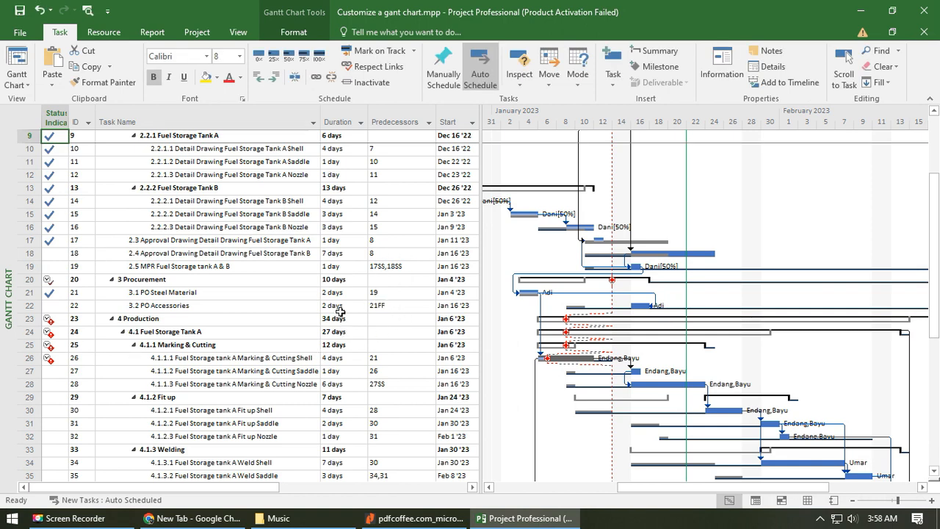
- Move the Predecessors column after the Finish column and resize the task table so it ends at Predecessors
{"action": "left_click_drag", "start_coordinate": [478, 167], "coordinate": [595, 168]}
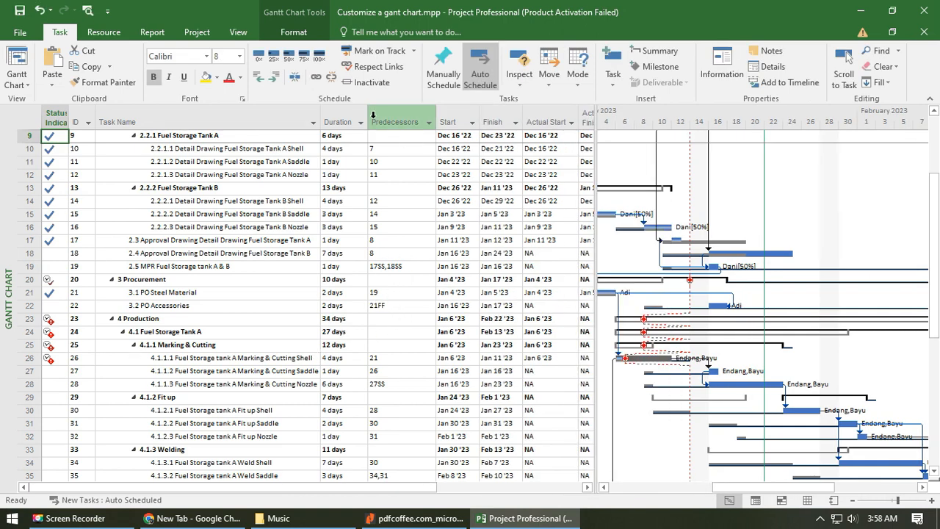
{"action": "left_click", "coordinate": [393, 122]}
{"action": "left_click_drag", "start_coordinate": [540, 136], "coordinate": [523, 125]}
{"action": "left_click_drag", "start_coordinate": [579, 181], "coordinate": [523, 182]}
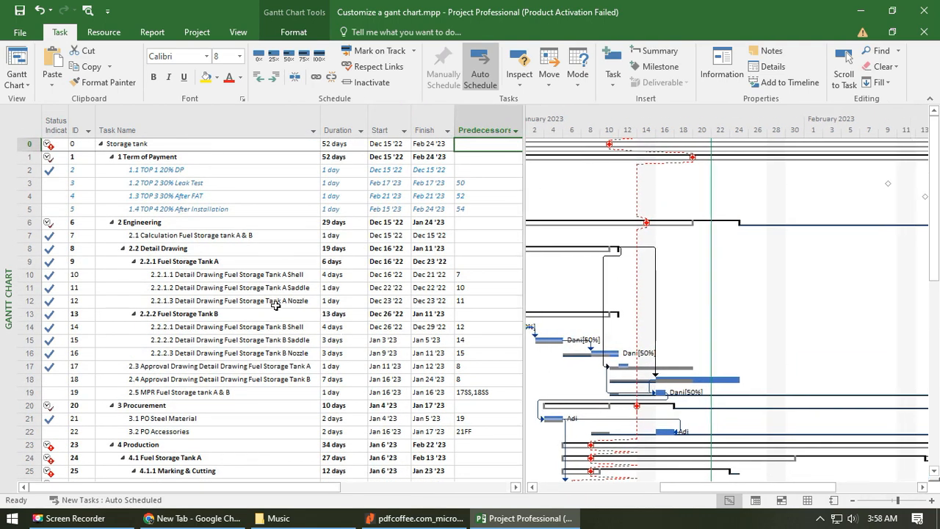
- Review the status indicators, Gantt bars and progress line across the tasks, especially the Fuel Storage Tank A marking and cutting tasks
{"action": "scroll", "coordinate": [291, 321], "scroll_direction": "down", "scroll_amount": 4}
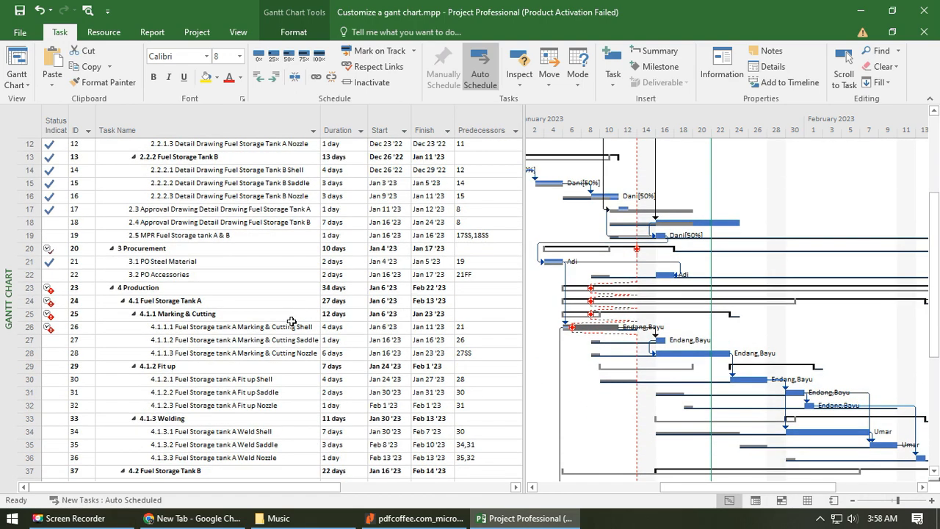
{"action": "scroll", "coordinate": [291, 321], "scroll_direction": "down", "scroll_amount": 1}
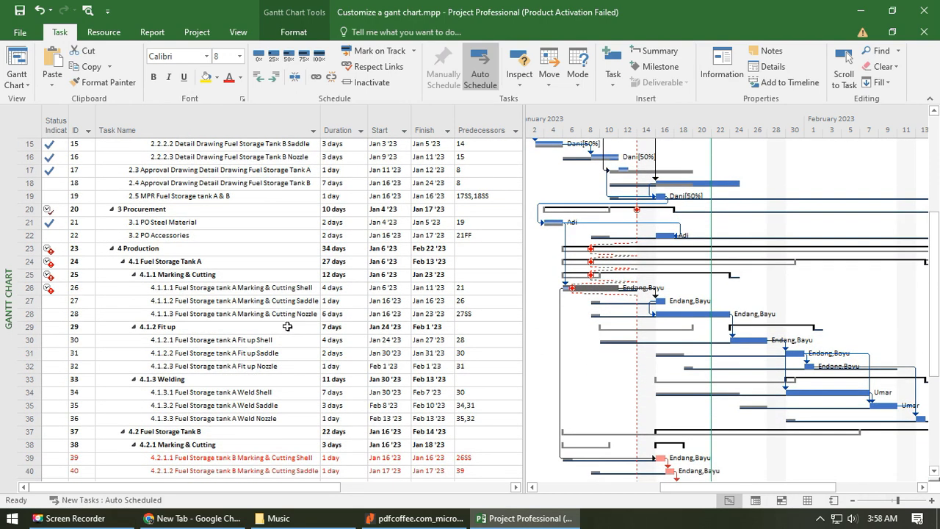
{"action": "scroll", "coordinate": [286, 332], "scroll_direction": "down", "scroll_amount": 1}
{"action": "scroll", "coordinate": [285, 332], "scroll_direction": "down", "scroll_amount": 6}
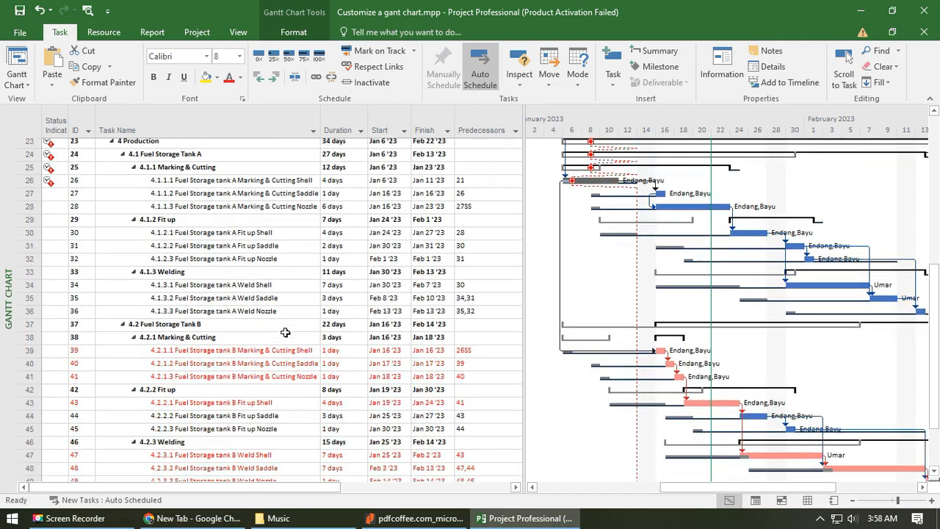
{"action": "scroll", "coordinate": [287, 332], "scroll_direction": "up", "scroll_amount": 7}
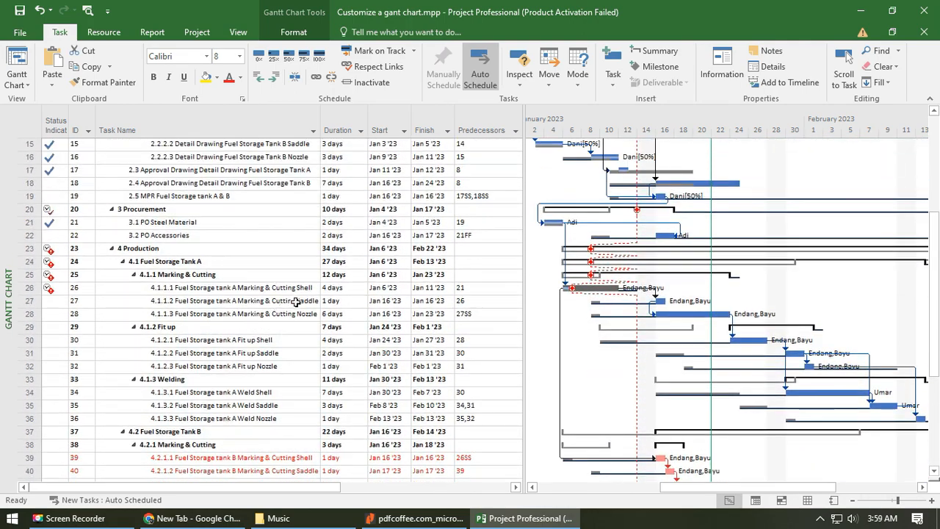
{"action": "scroll", "coordinate": [389, 335], "scroll_direction": "up", "scroll_amount": 2}
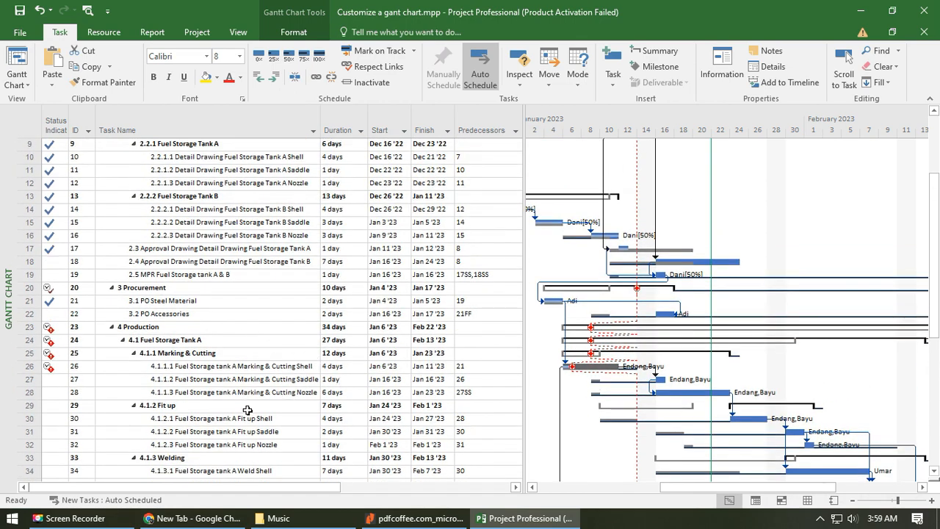
{"action": "left_click", "coordinate": [243, 384]}
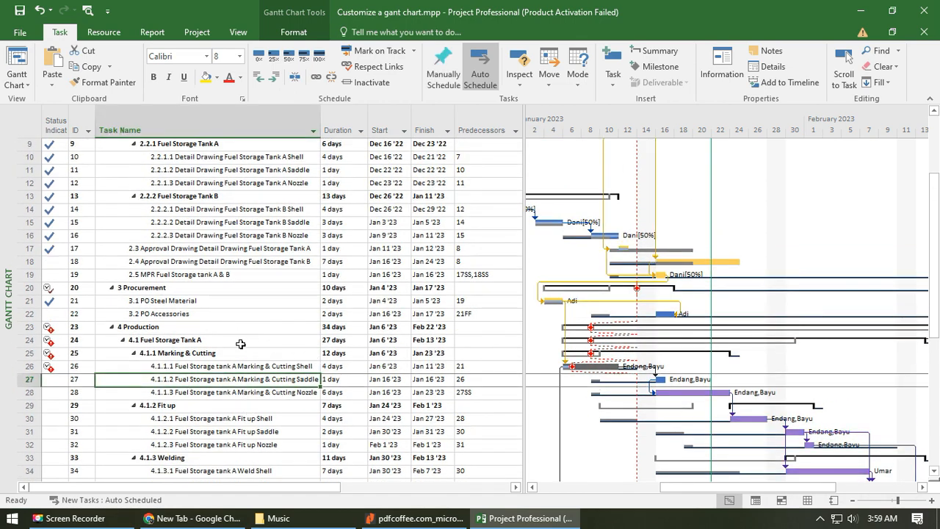
{"action": "scroll", "coordinate": [240, 343], "scroll_direction": "up", "scroll_amount": 3}
{"action": "scroll", "coordinate": [180, 366], "scroll_direction": "down", "scroll_amount": 4}
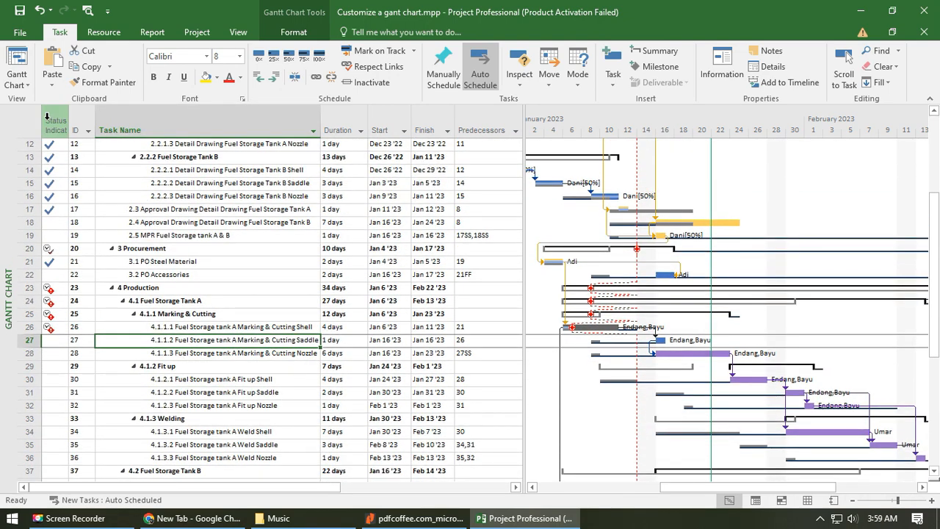
{"action": "scroll", "coordinate": [81, 269], "scroll_direction": "up", "scroll_amount": 4}
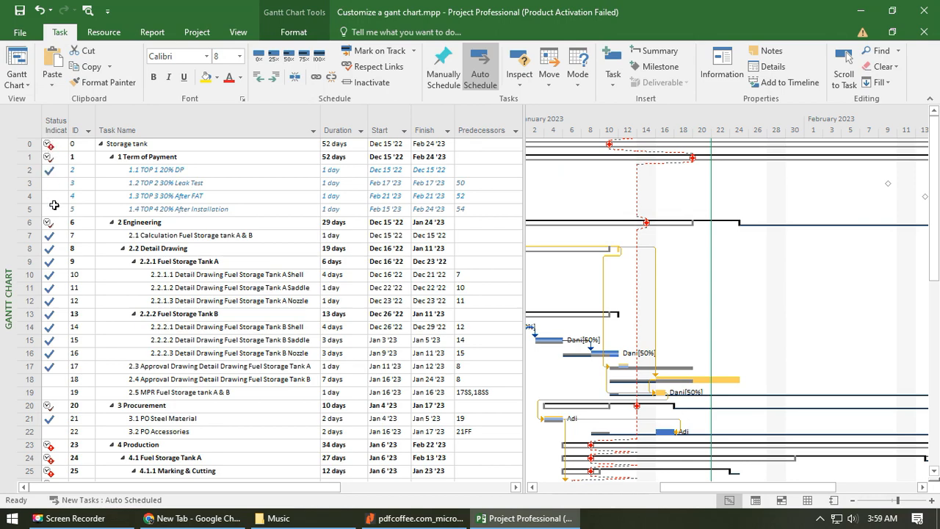
{"action": "scroll", "coordinate": [81, 345], "scroll_direction": "down", "scroll_amount": 3}
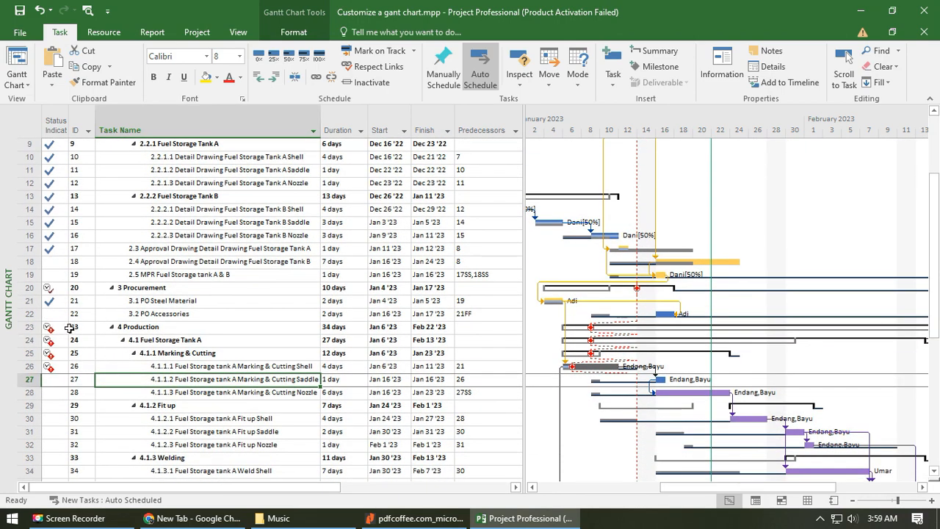
{"action": "mouse_move", "coordinate": [51, 328]}
{"action": "scroll", "coordinate": [590, 399], "scroll_direction": "down", "scroll_amount": 2}
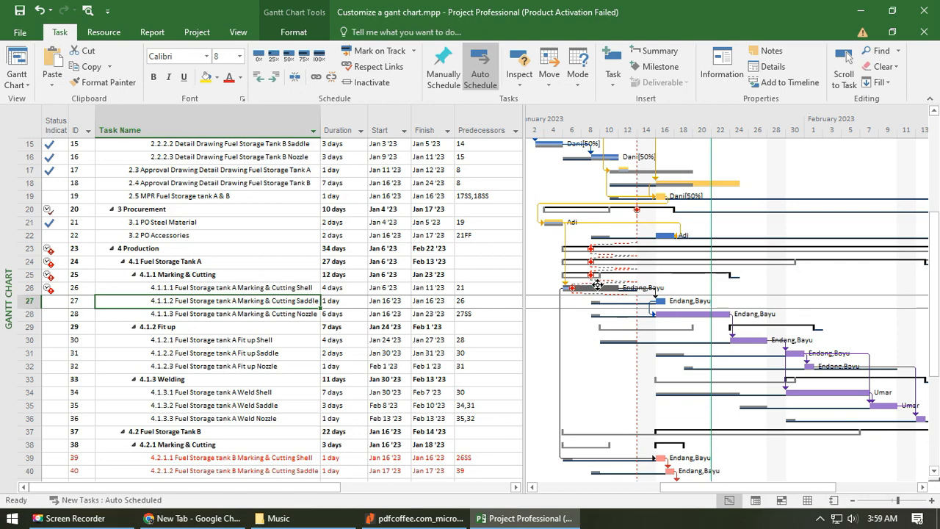
{"action": "scroll", "coordinate": [596, 289], "scroll_direction": "down", "scroll_amount": 1}
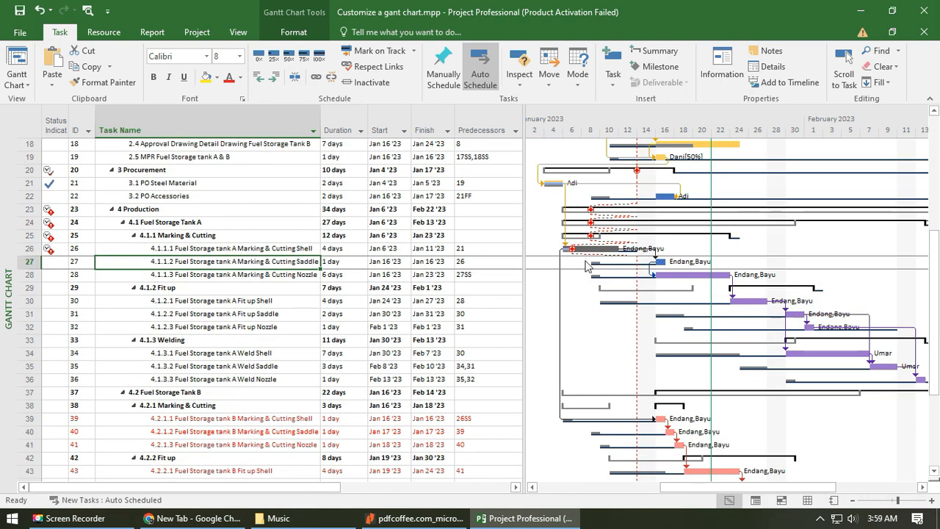
{"action": "left_click", "coordinate": [231, 275]}
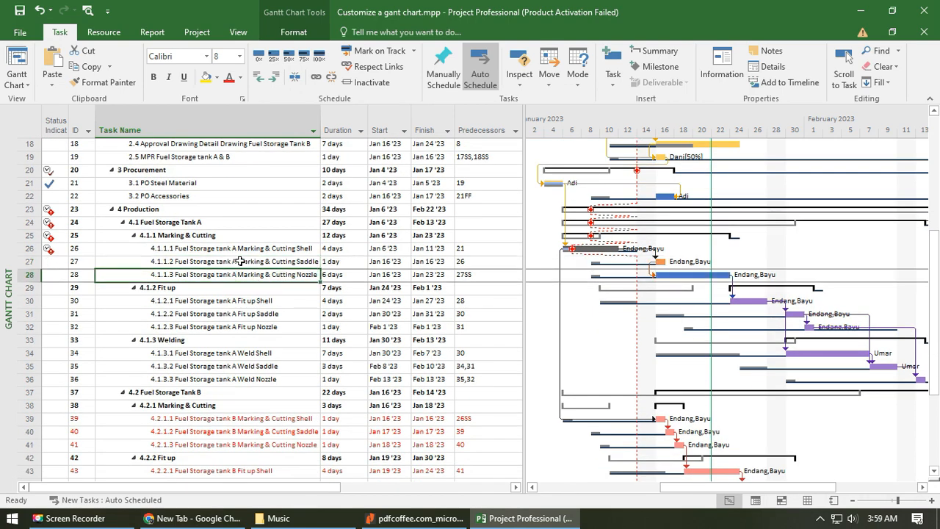
{"action": "left_click", "coordinate": [241, 262]}
{"action": "left_click", "coordinate": [248, 251]}
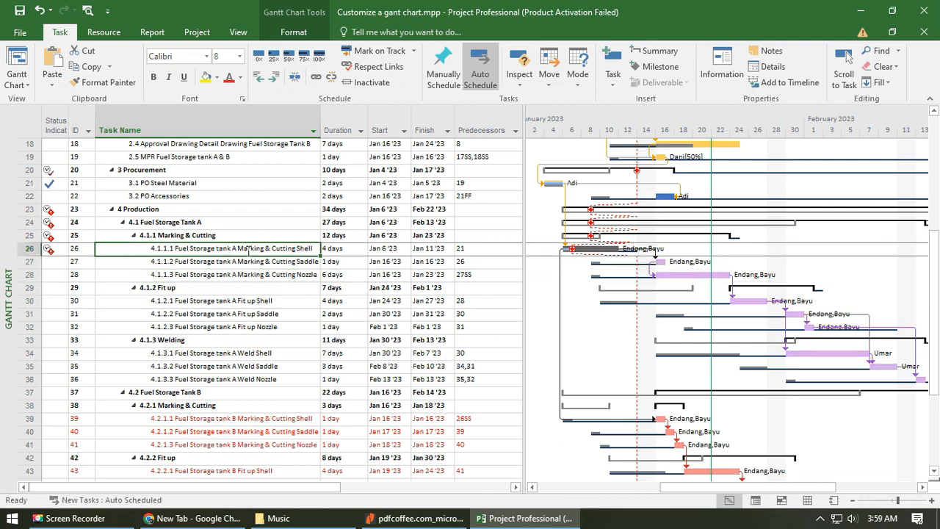
- Check the current and status dates in the project information and compare them with the system calendar
{"action": "left_click", "coordinate": [197, 32]}
{"action": "left_click", "coordinate": [152, 74]}
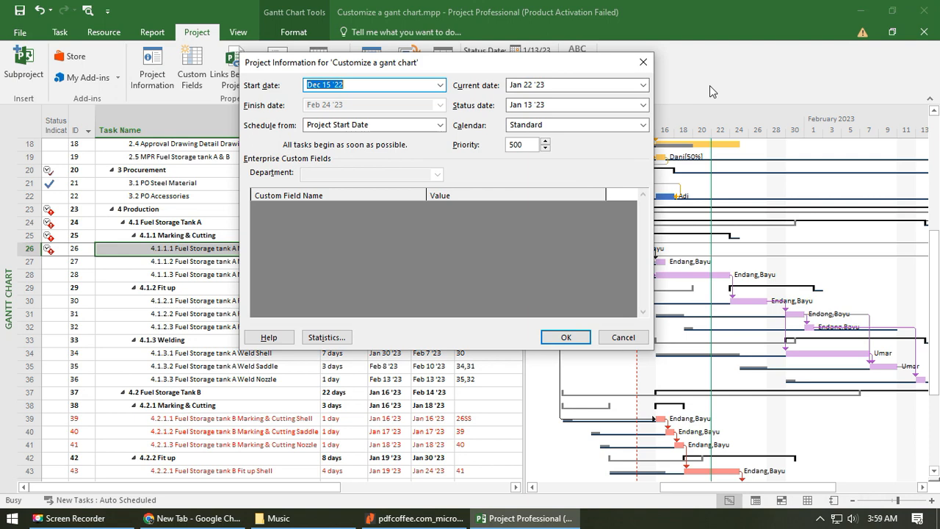
{"action": "left_click", "coordinate": [643, 62]}
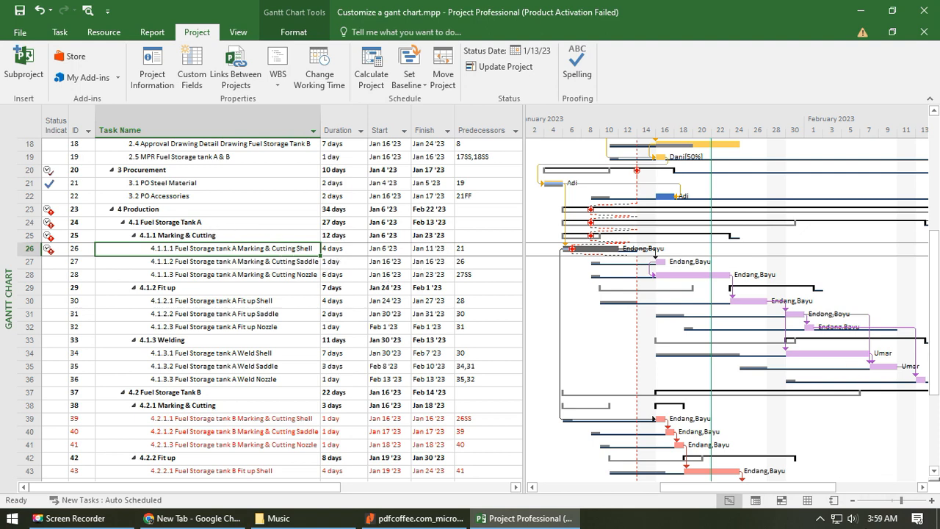
{"action": "left_click", "coordinate": [882, 518]}
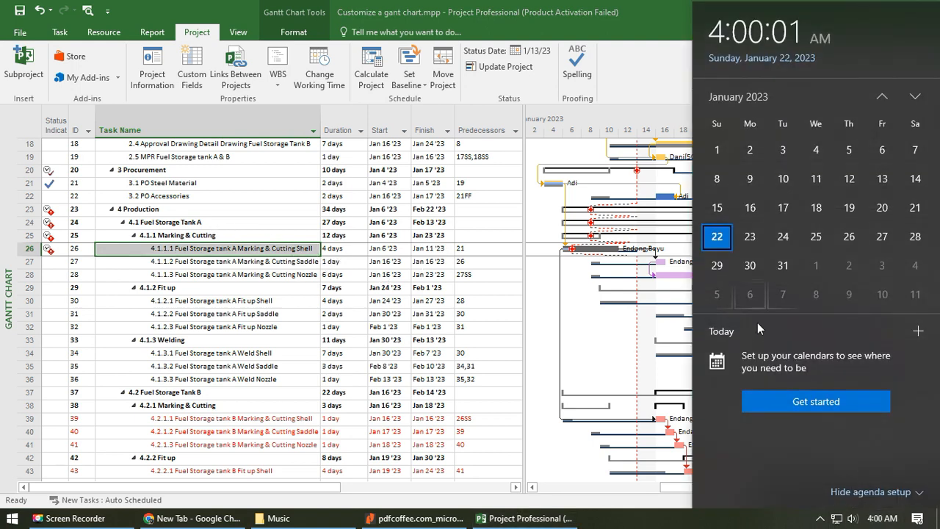
- Set the project's status date to Jan 22 '23
{"action": "left_click", "coordinate": [269, 263]}
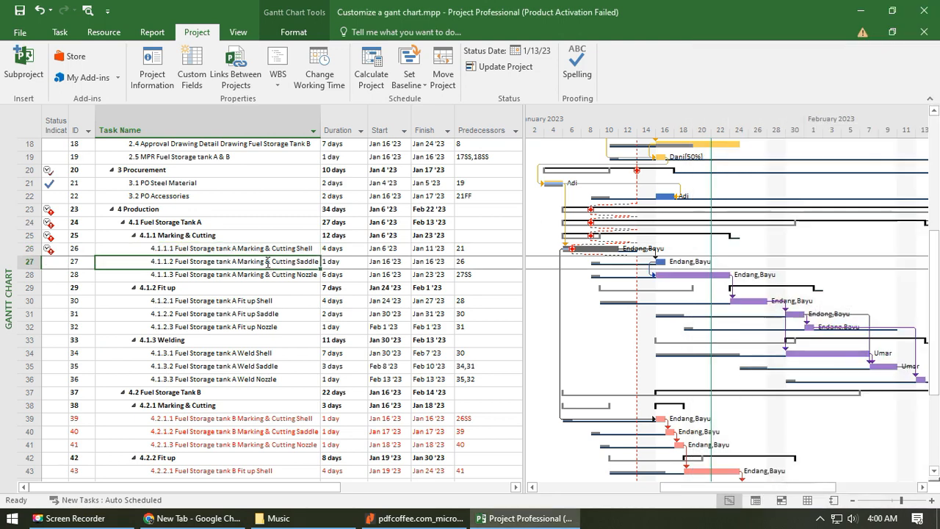
{"action": "left_click", "coordinate": [153, 77]}
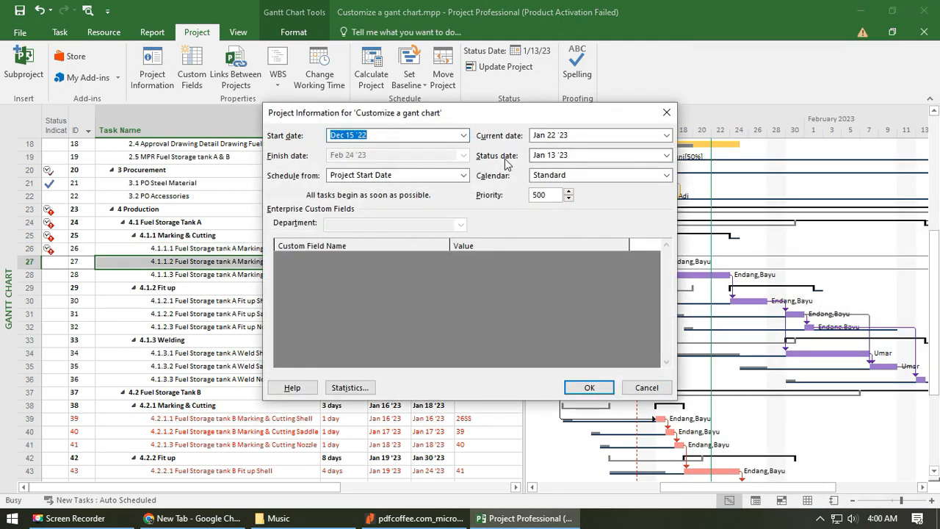
{"action": "left_click", "coordinate": [666, 155]}
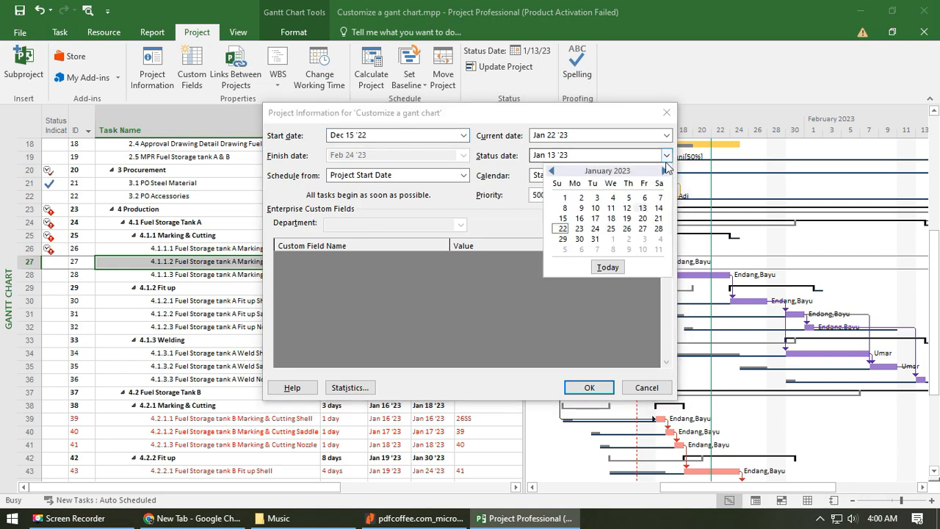
{"action": "left_click", "coordinate": [563, 228]}
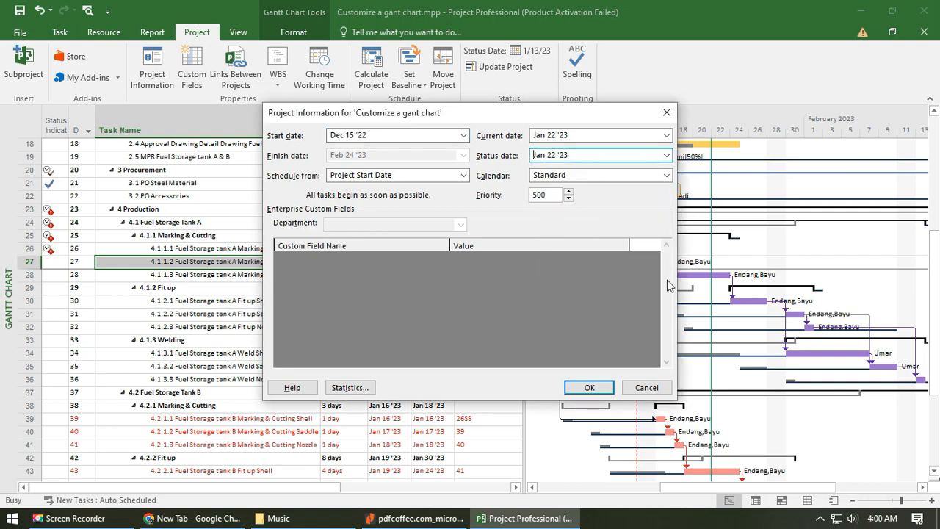
{"action": "left_click", "coordinate": [589, 389]}
- Examine the task list for status indicators and progress lines based on the new status date
{"action": "scroll", "coordinate": [109, 319], "scroll_direction": "down", "scroll_amount": 4}
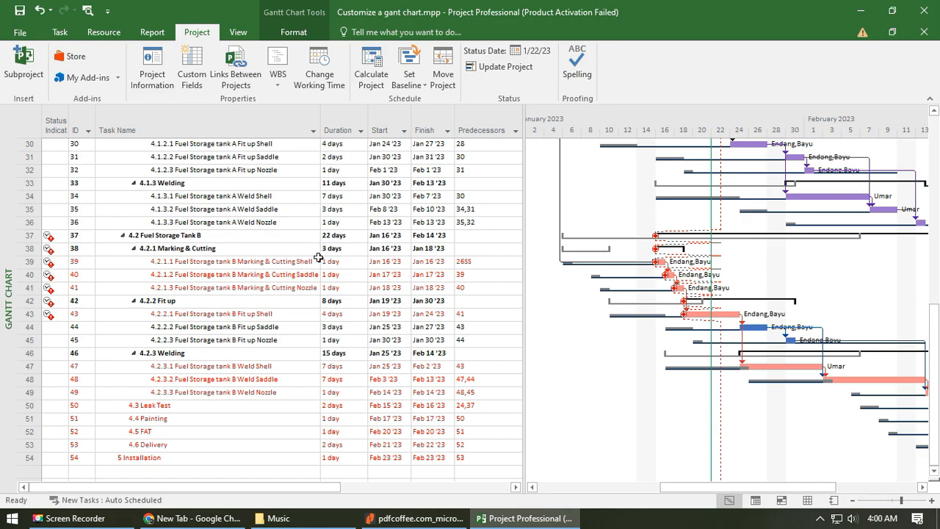
{"action": "scroll", "coordinate": [532, 330], "scroll_direction": "up", "scroll_amount": 10}
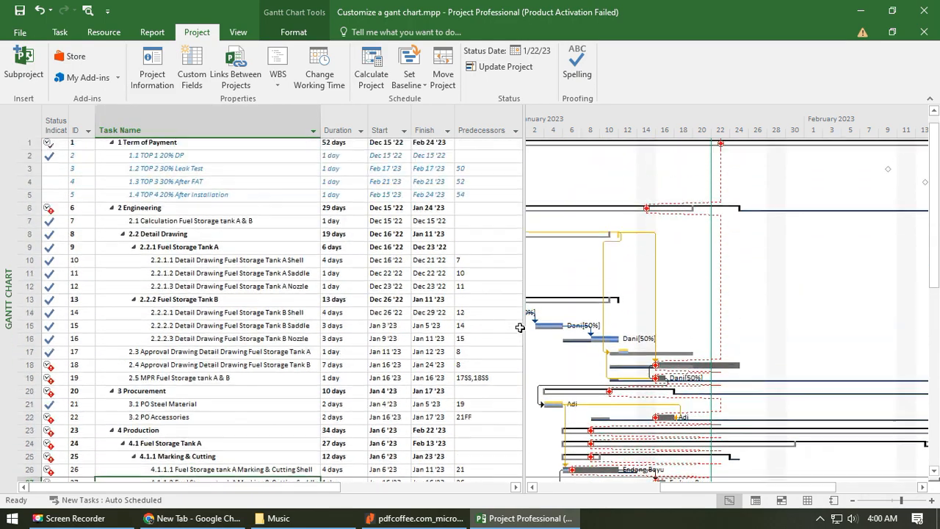
{"action": "scroll", "coordinate": [520, 327], "scroll_direction": "up", "scroll_amount": 1}
{"action": "scroll", "coordinate": [378, 355], "scroll_direction": "down", "scroll_amount": 7}
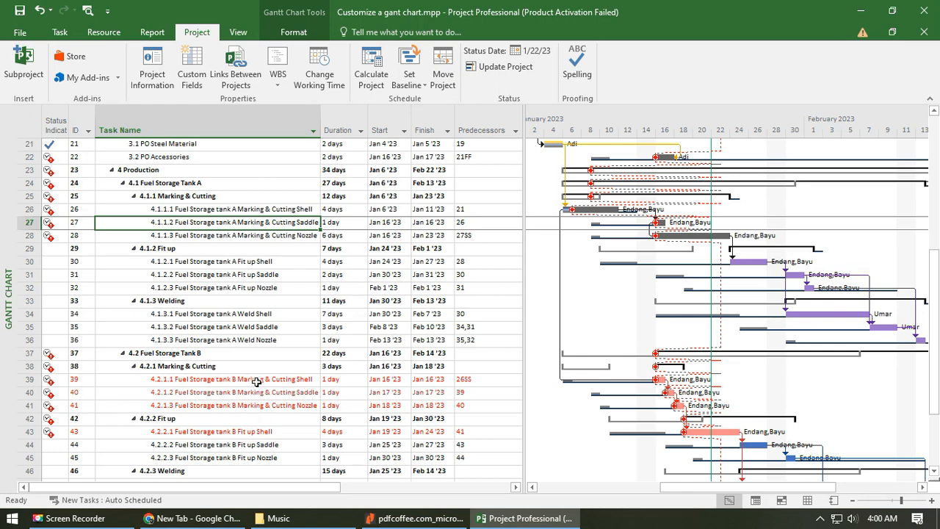
{"action": "scroll", "coordinate": [257, 382], "scroll_direction": "up", "scroll_amount": 7}
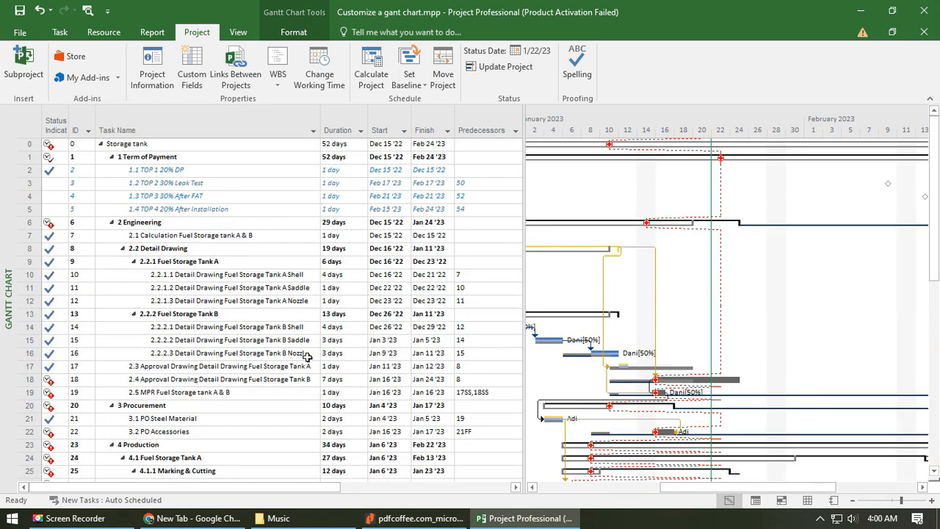
- Filter the task list to show only Incomplete Tasks
{"action": "scroll", "coordinate": [307, 357], "scroll_direction": "down", "scroll_amount": 7}
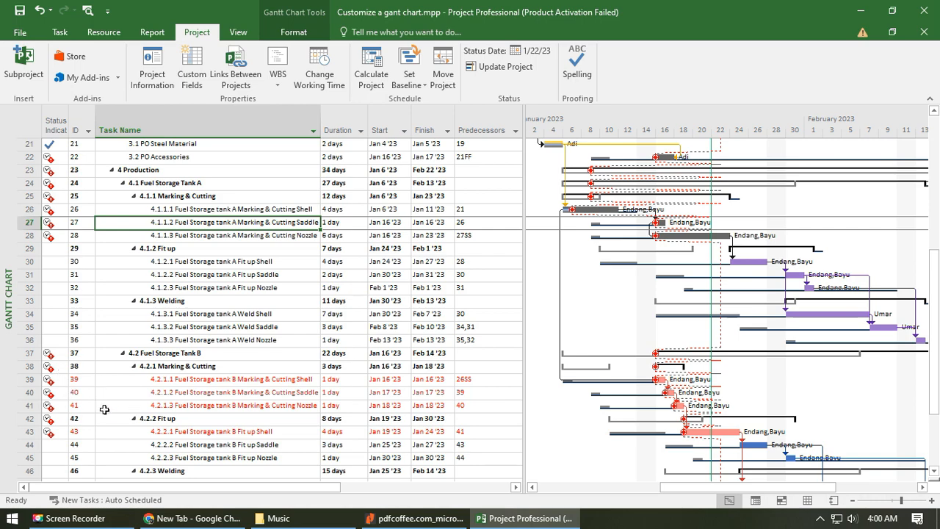
{"action": "scroll", "coordinate": [270, 358], "scroll_direction": "up", "scroll_amount": 7}
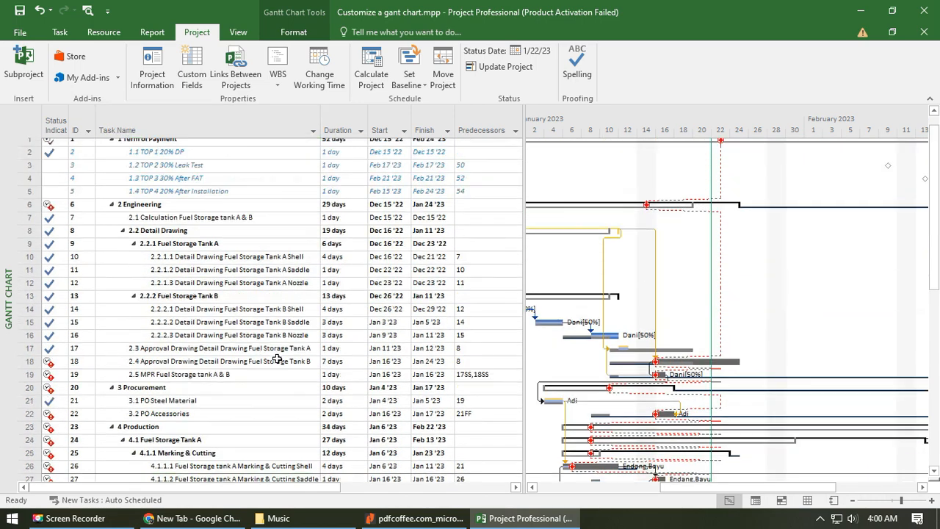
{"action": "left_click", "coordinate": [242, 33]}
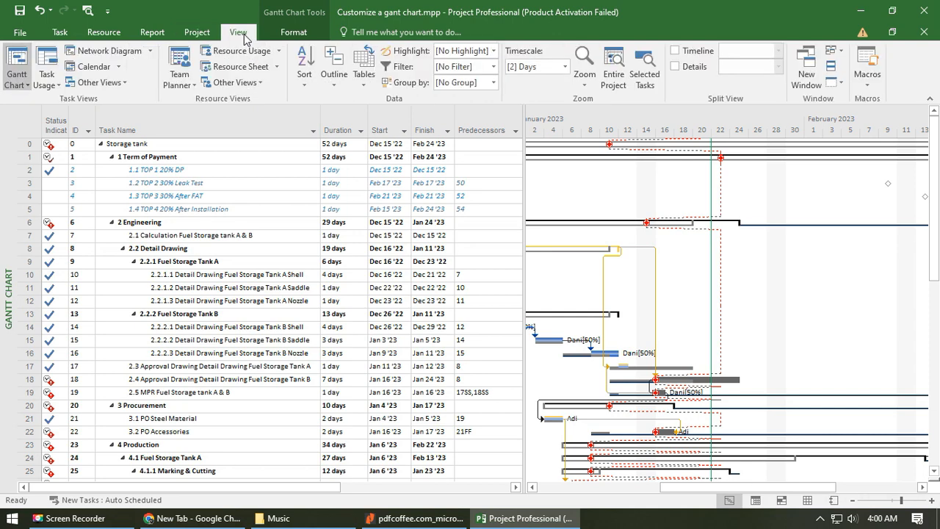
{"action": "left_click", "coordinate": [494, 66]}
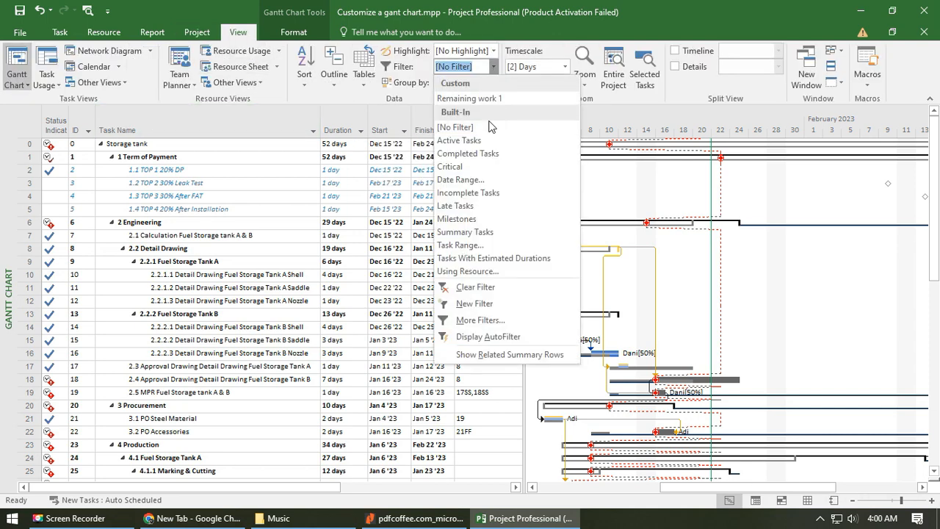
{"action": "left_click", "coordinate": [483, 194]}
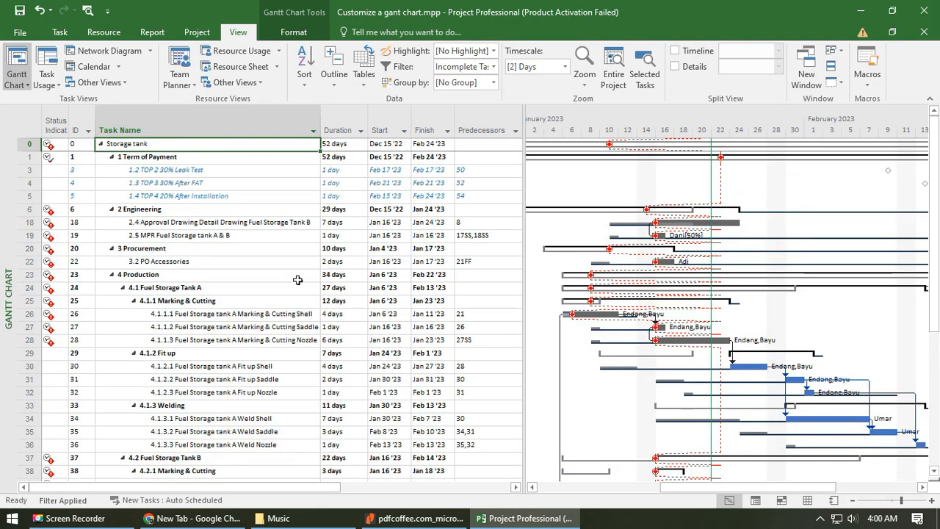
- Examine the filtered incomplete tasks, especially the Tank A Marking & Cutting Shell task and the Tank B detail drawing approval task
{"action": "scroll", "coordinate": [220, 279], "scroll_direction": "down", "scroll_amount": 1}
{"action": "scroll", "coordinate": [174, 272], "scroll_direction": "down", "scroll_amount": 10}
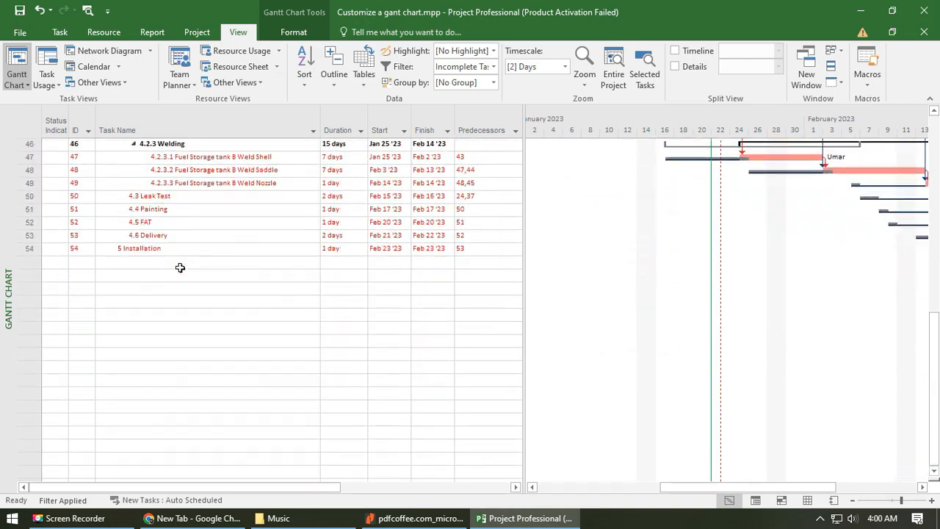
{"action": "scroll", "coordinate": [221, 279], "scroll_direction": "up", "scroll_amount": 12}
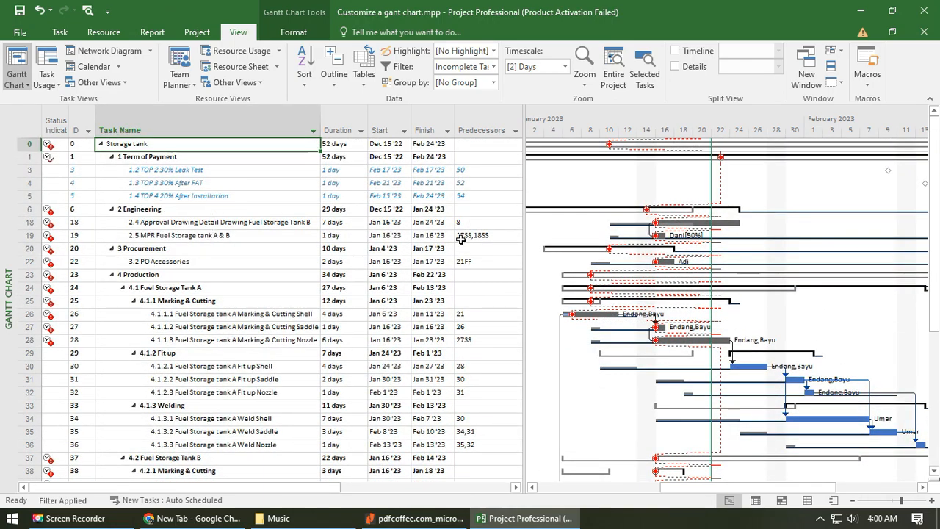
{"action": "scroll", "coordinate": [235, 363], "scroll_direction": "down", "scroll_amount": 3}
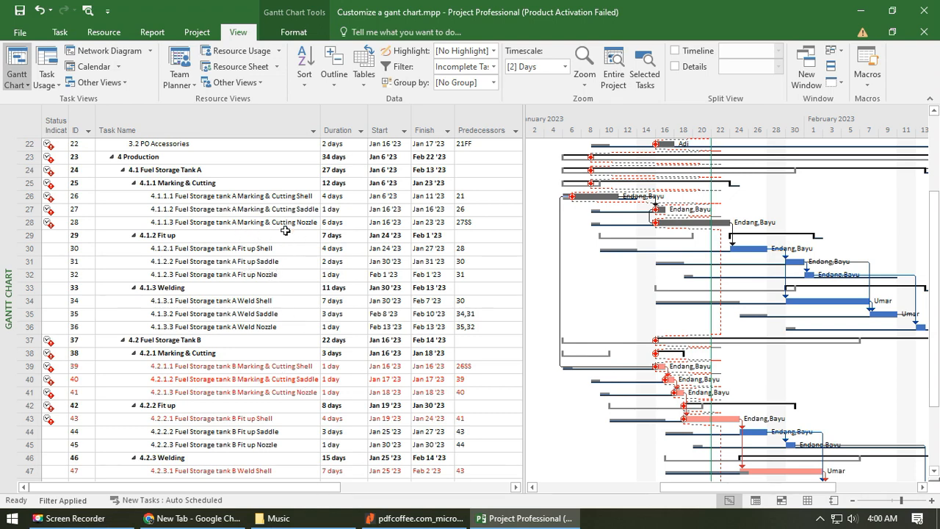
{"action": "left_click", "coordinate": [276, 198]}
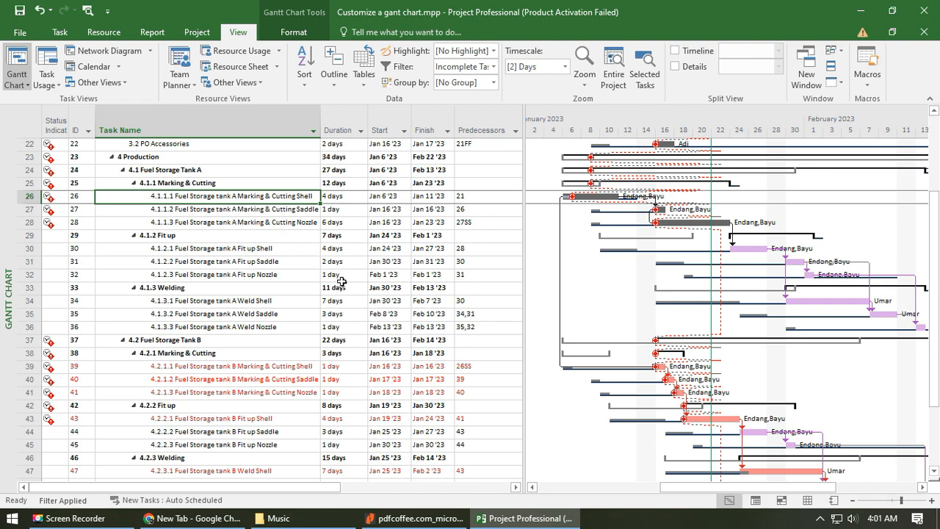
{"action": "scroll", "coordinate": [301, 284], "scroll_direction": "up", "scroll_amount": 3}
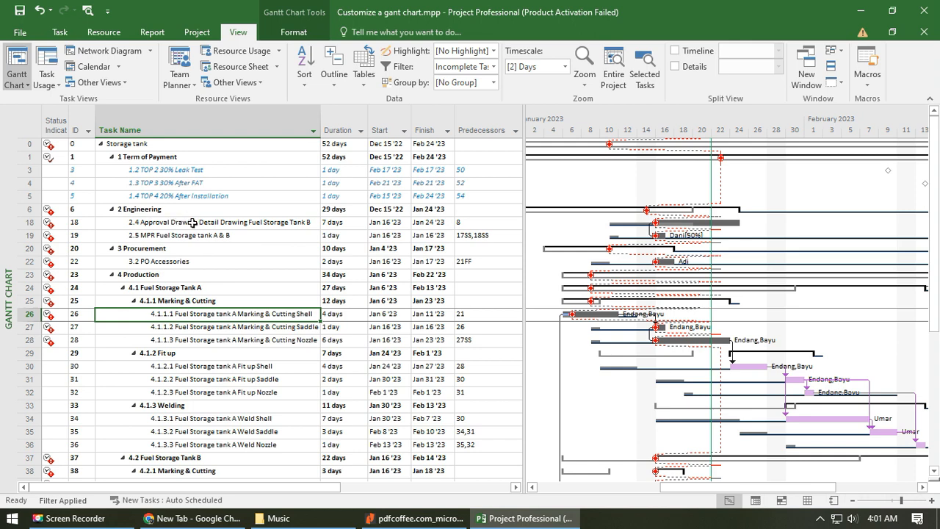
{"action": "left_click", "coordinate": [222, 225]}
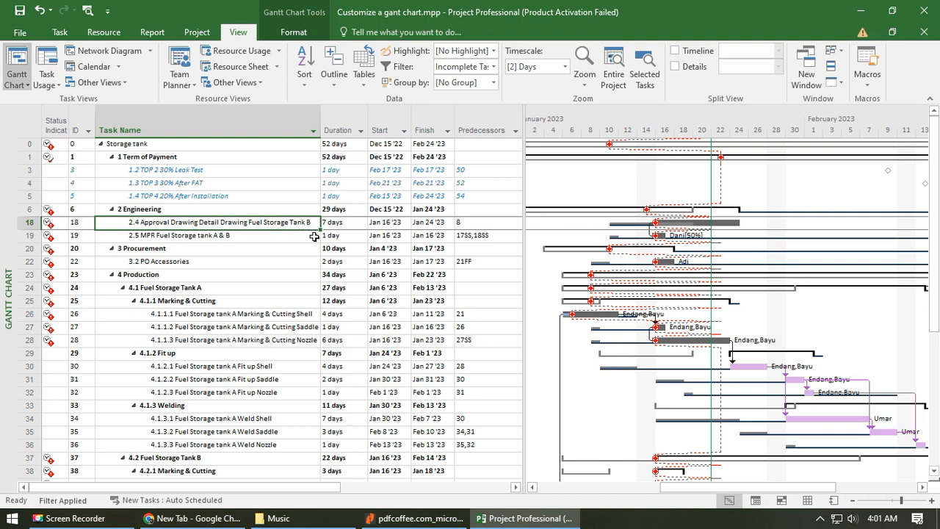
- Hide the slippage and baseline bars for the baseline saved on Jan 13 '23, and remove the task path highlighting
{"action": "left_click", "coordinate": [295, 32]}
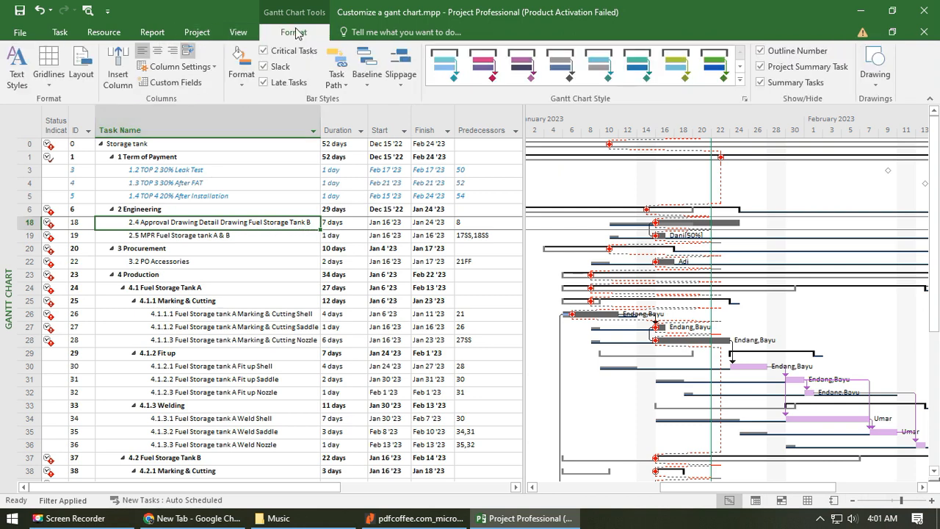
{"action": "left_click", "coordinate": [400, 82]}
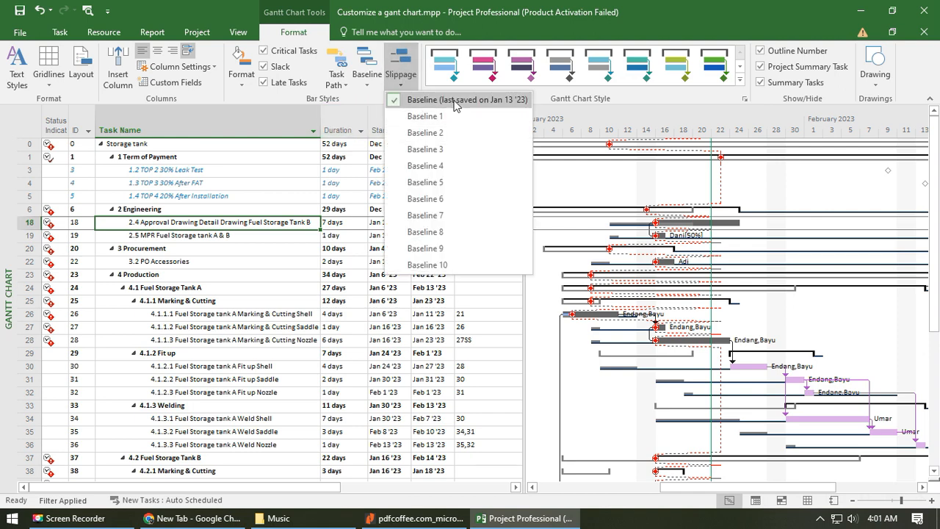
{"action": "left_click", "coordinate": [455, 103]}
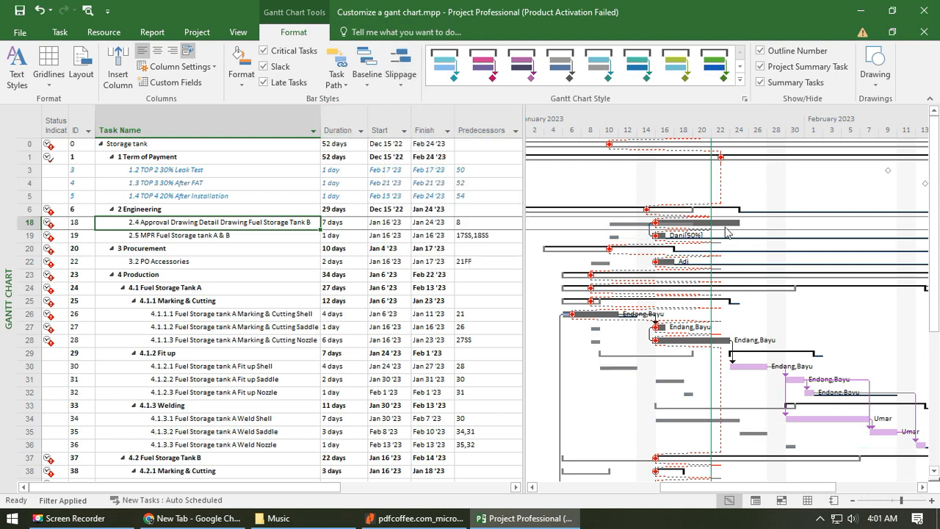
{"action": "left_click", "coordinate": [367, 82]}
{"action": "left_click", "coordinate": [376, 102]}
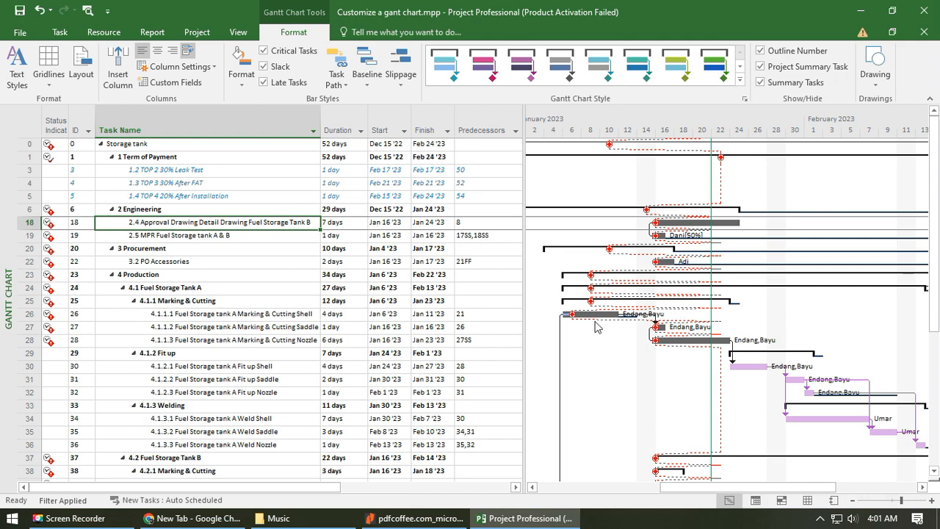
{"action": "left_click", "coordinate": [337, 80]}
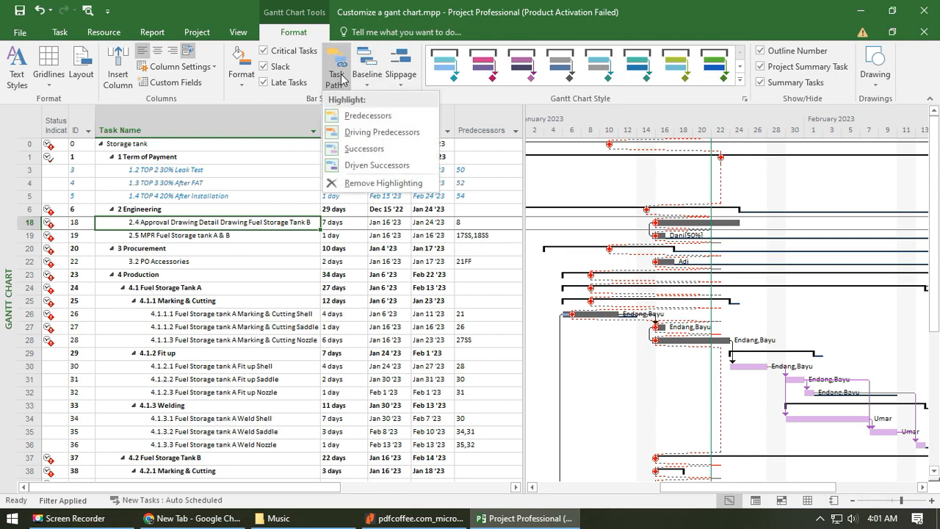
{"action": "left_click", "coordinate": [364, 184]}
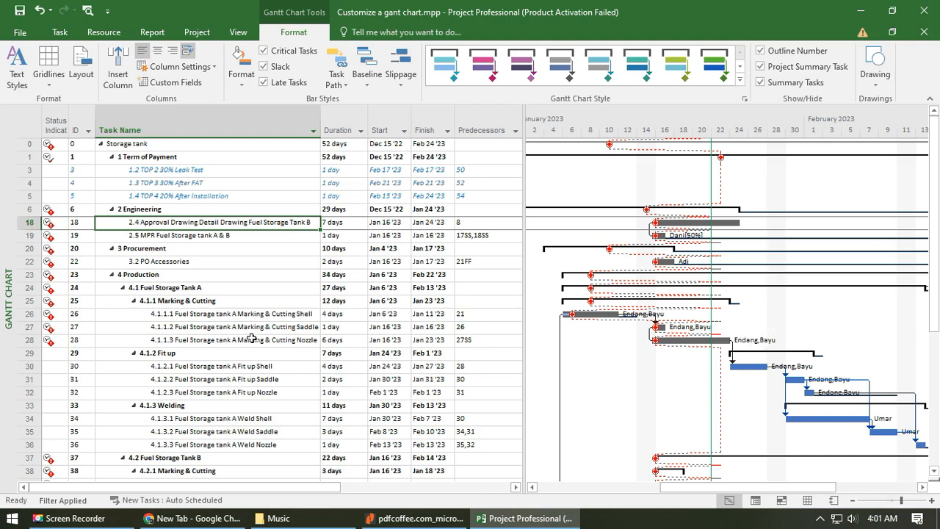
- Review the late tasks against the system calendar date, focusing on the Tank B drawing approval and MPR tasks, and undo any accidental task name edit
{"action": "scroll", "coordinate": [267, 335], "scroll_direction": "down", "scroll_amount": 7}
{"action": "scroll", "coordinate": [279, 331], "scroll_direction": "down", "scroll_amount": 7}
{"action": "scroll", "coordinate": [616, 305], "scroll_direction": "up", "scroll_amount": 7}
{"action": "mouse_move", "coordinate": [48, 224]}
{"action": "left_click", "coordinate": [886, 519]}
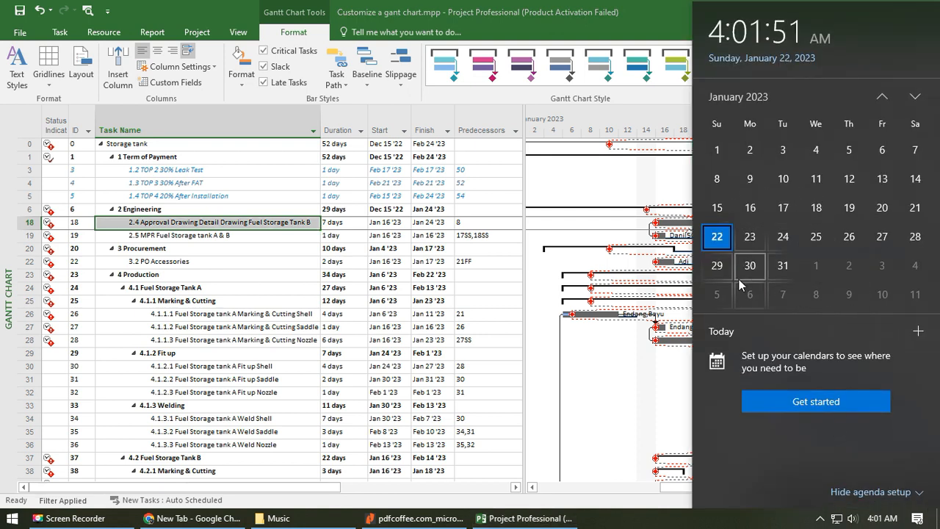
{"action": "left_click", "coordinate": [196, 234]}
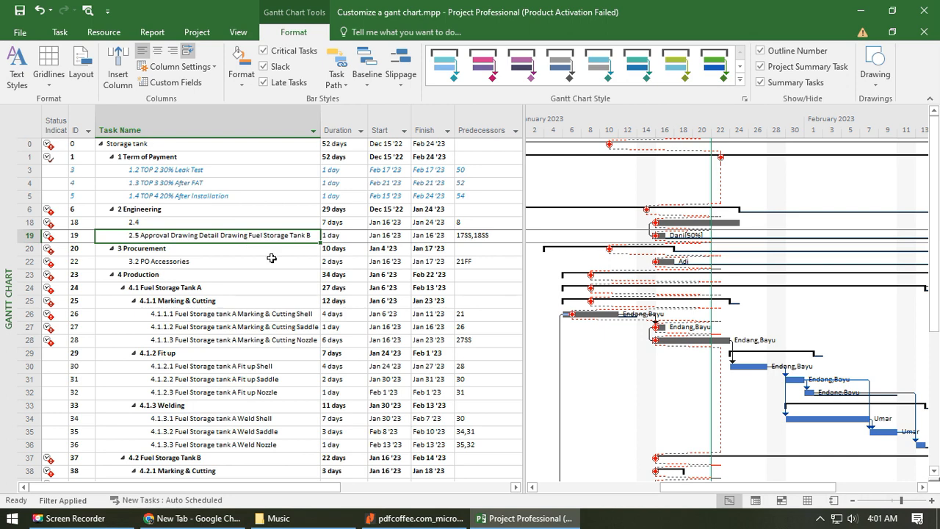
{"action": "key", "text": "ctrl+z"}
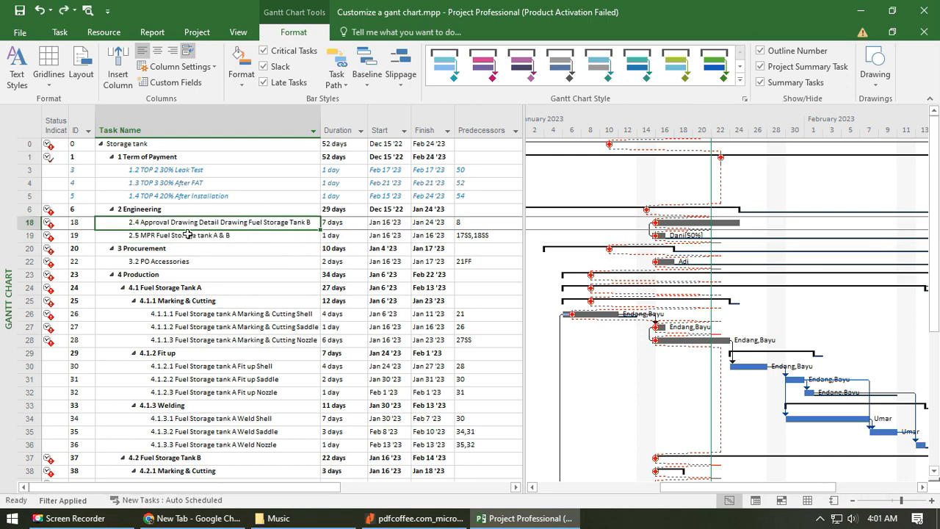
{"action": "left_click", "coordinate": [293, 235]}
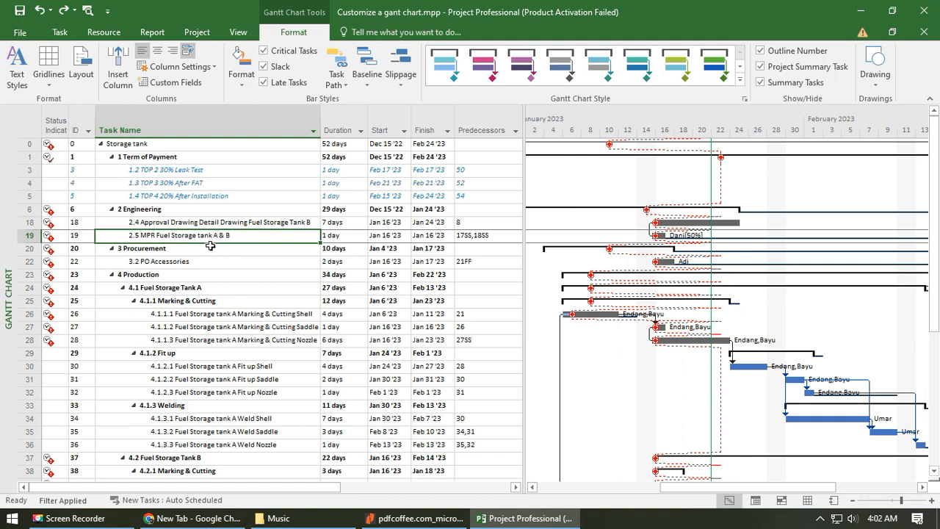
{"action": "left_click", "coordinate": [258, 225]}
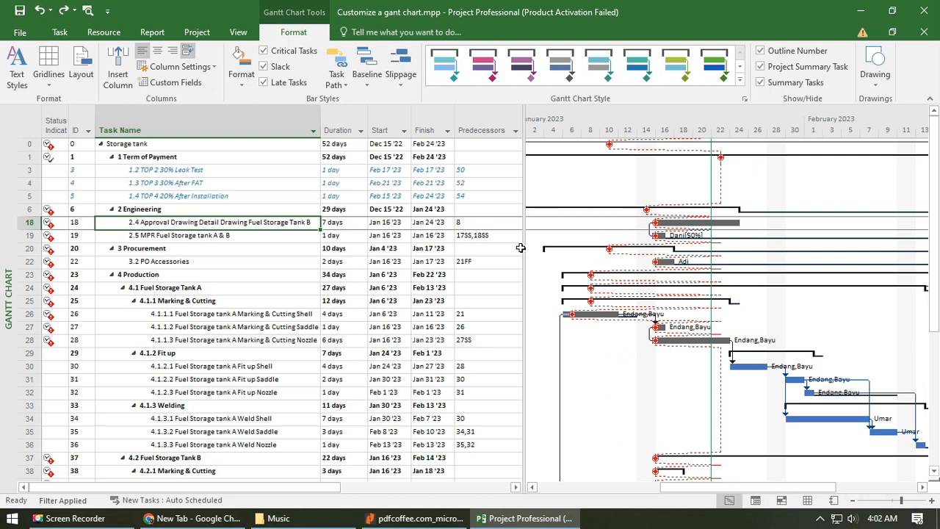
- Widen the table to expose the % Complete column and set task 2.4 Approval Drawing Detail Drawing Fuel Storage Tank B to 50%
{"action": "left_click_drag", "start_coordinate": [524, 247], "coordinate": [623, 246]}
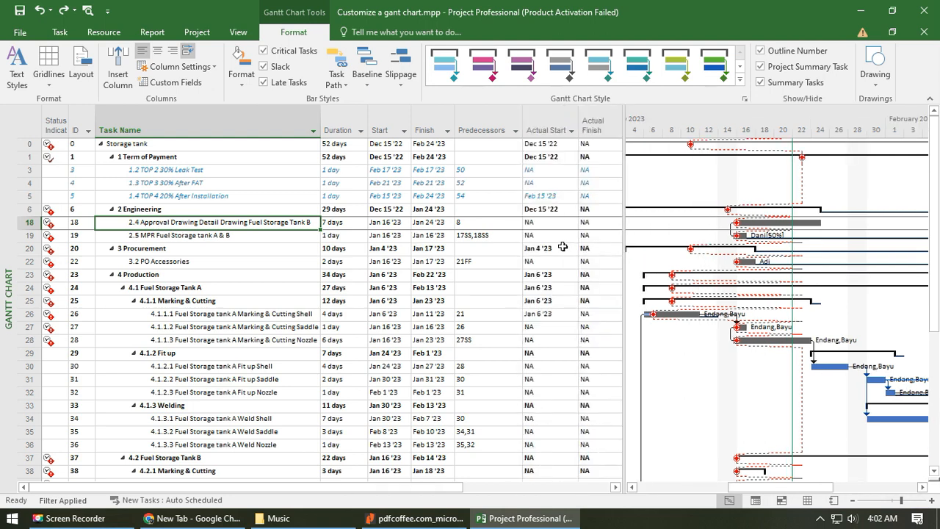
{"action": "left_click_drag", "start_coordinate": [623, 236], "coordinate": [726, 236]}
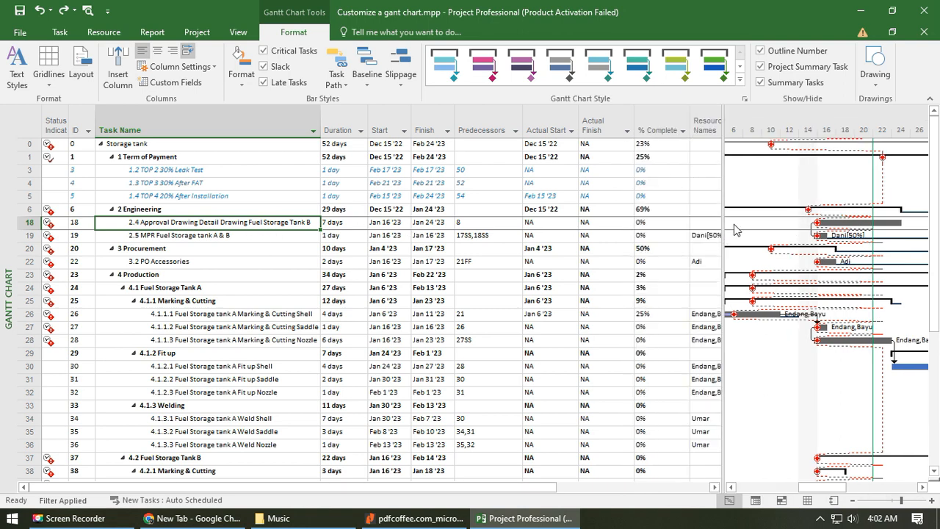
{"action": "left_click", "coordinate": [663, 223]}
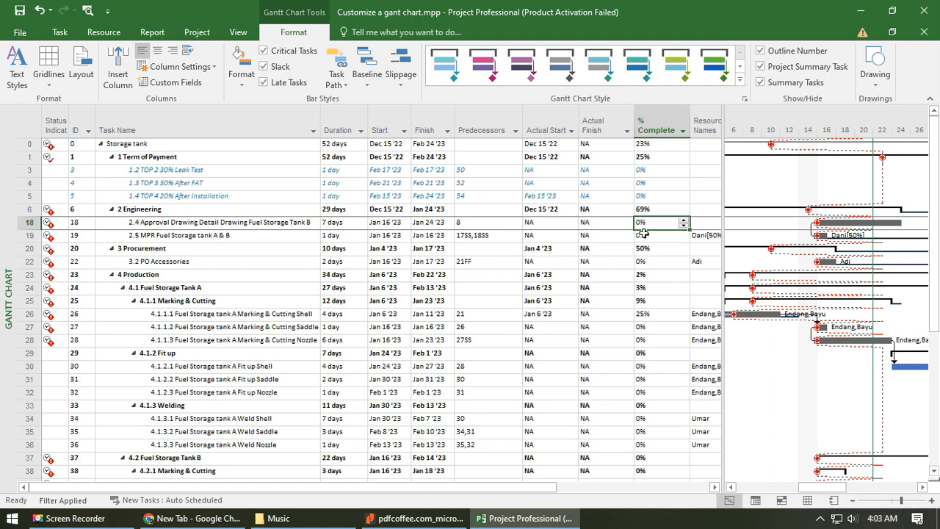
{"action": "type", "text": "50"}
{"action": "key", "text": "Return"}
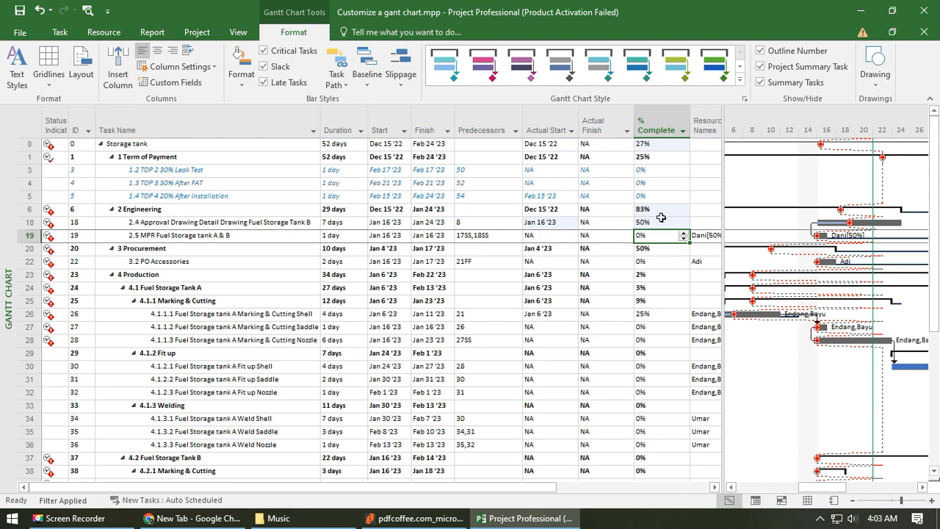
{"action": "left_click", "coordinate": [658, 222]}
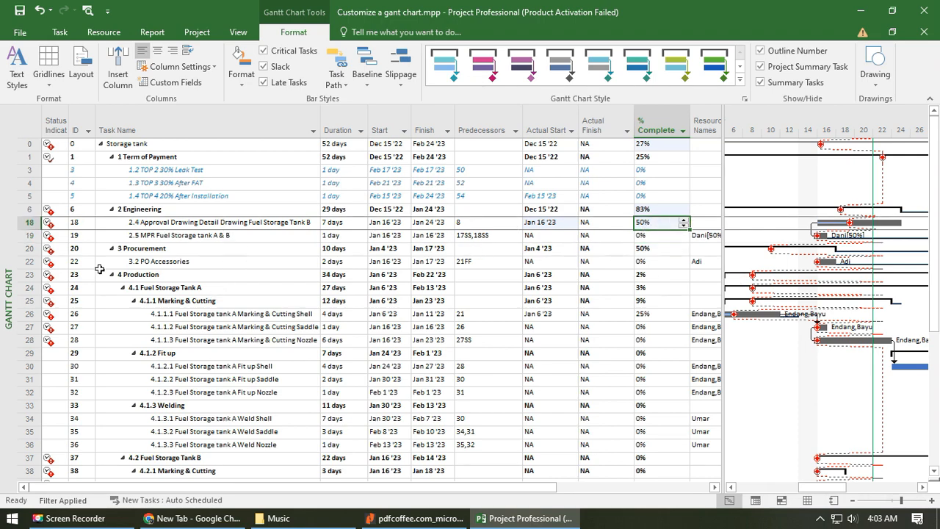
- Review the remaining incomplete engineering, procurement and production tasks, and check the predecessors of task 2.5 MPR Fuel Storage tank A & B
{"action": "left_click", "coordinate": [169, 263]}
{"action": "scroll", "coordinate": [155, 269], "scroll_direction": "down", "scroll_amount": 2}
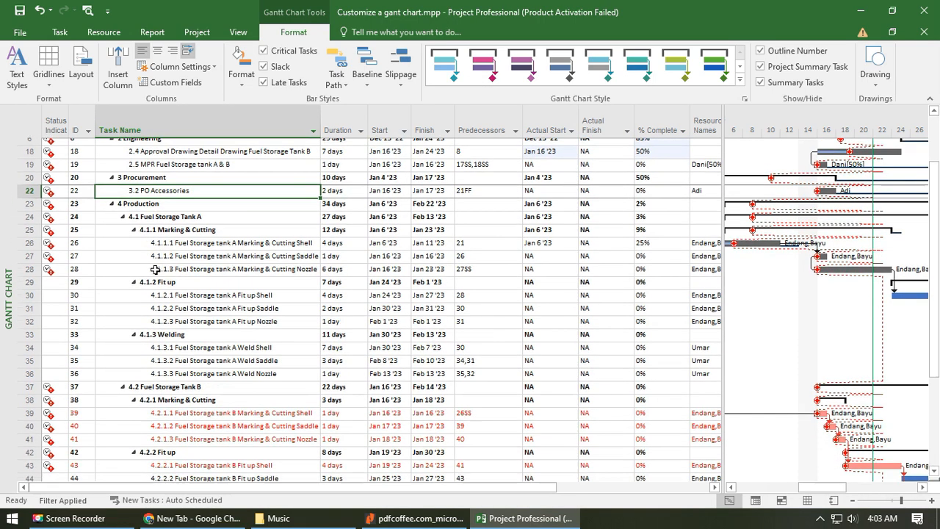
{"action": "scroll", "coordinate": [210, 193], "scroll_direction": "up", "scroll_amount": 1}
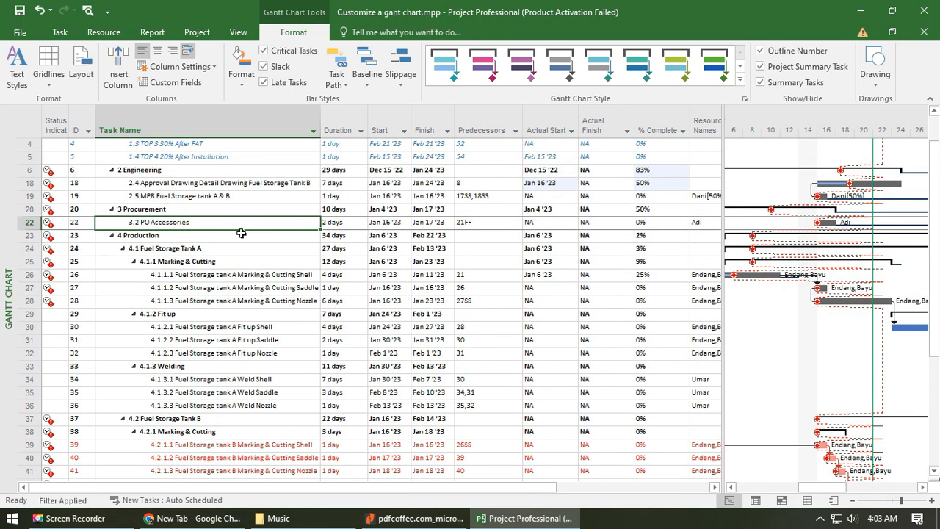
{"action": "left_click", "coordinate": [241, 235]}
{"action": "left_click", "coordinate": [238, 222]}
{"action": "left_click", "coordinate": [237, 195]}
{"action": "left_click", "coordinate": [243, 185]}
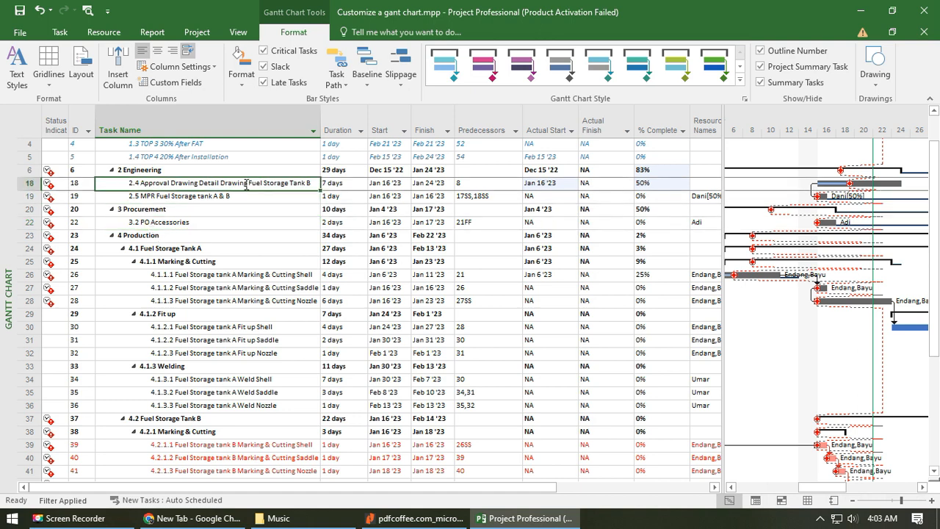
{"action": "left_click", "coordinate": [489, 196]}
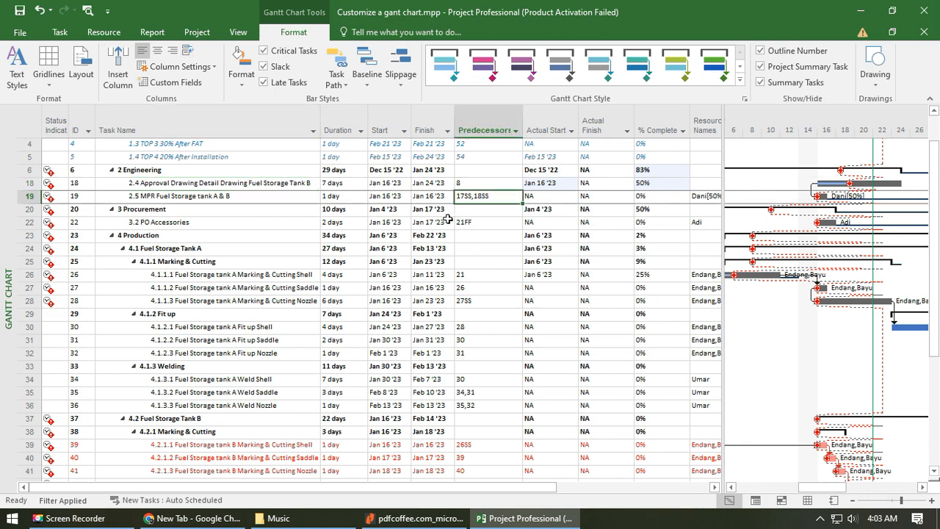
{"action": "scroll", "coordinate": [495, 204], "scroll_direction": "up", "scroll_amount": 1}
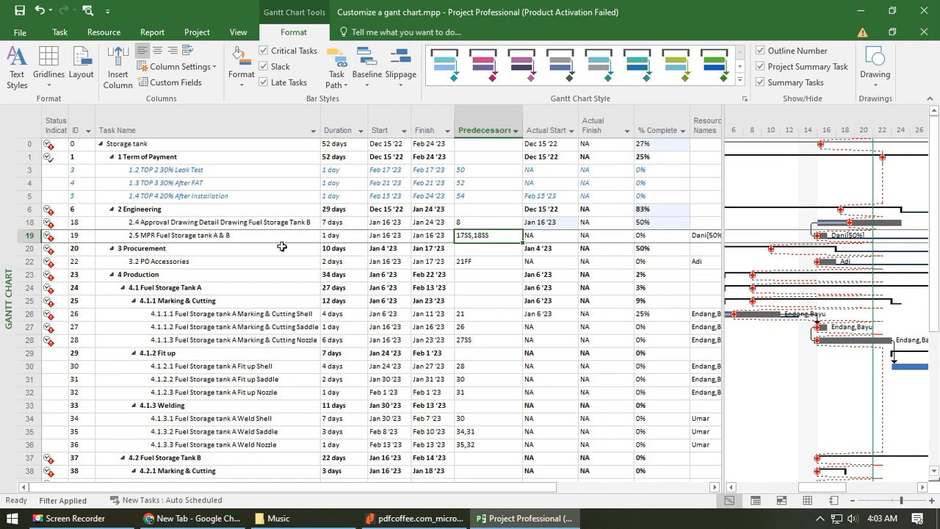
{"action": "left_click", "coordinate": [156, 223]}
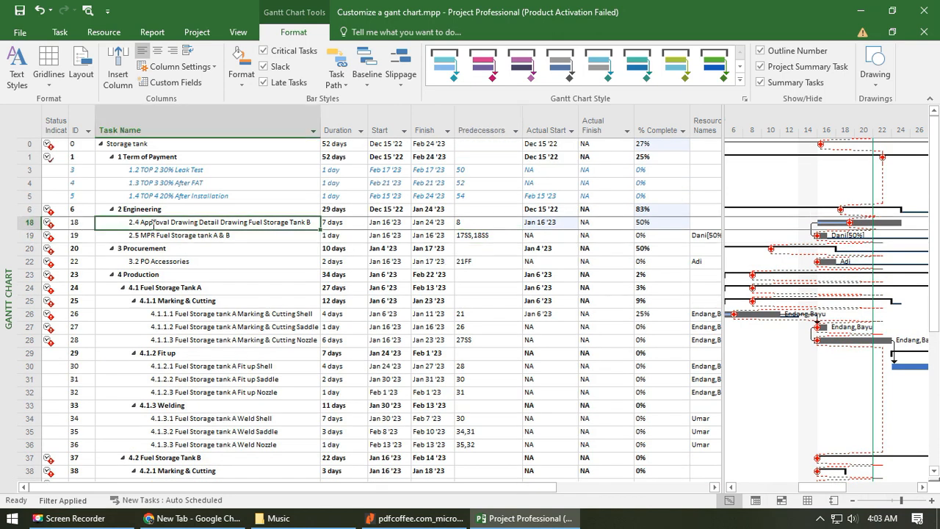
{"action": "left_click", "coordinate": [174, 237]}
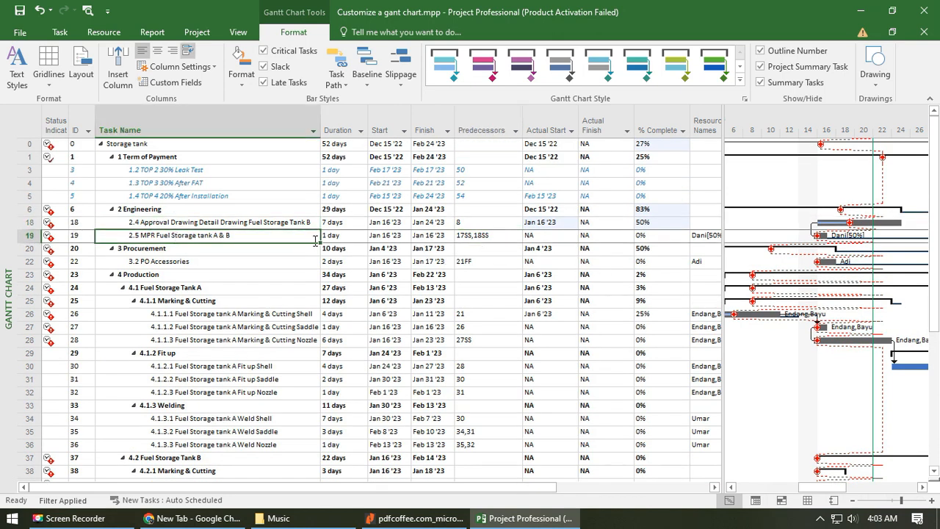
{"action": "left_click", "coordinate": [491, 234]}
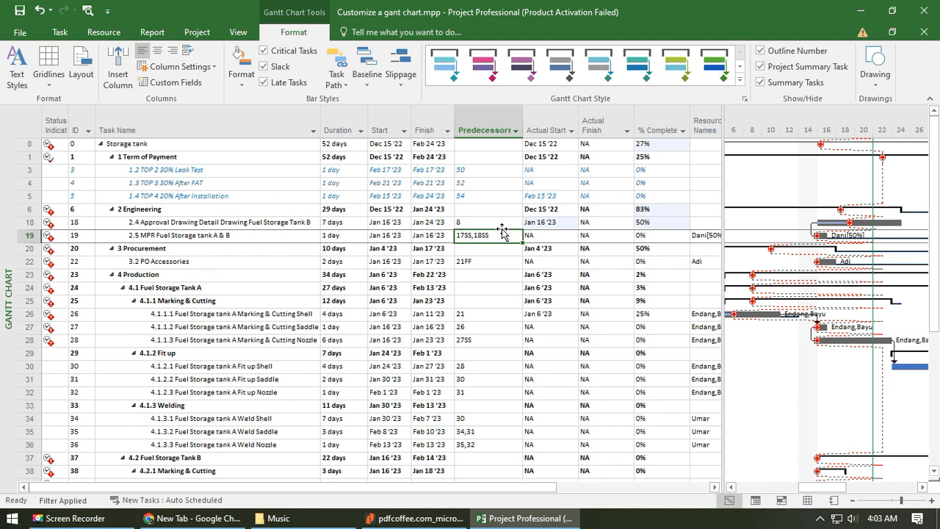
- Replace the predecessors of task 2.5 MPR Fuel Storage tank A & B with 18 as a finish-to-start link
{"action": "key", "text": "Delete"}
{"action": "type", "text": "1"}
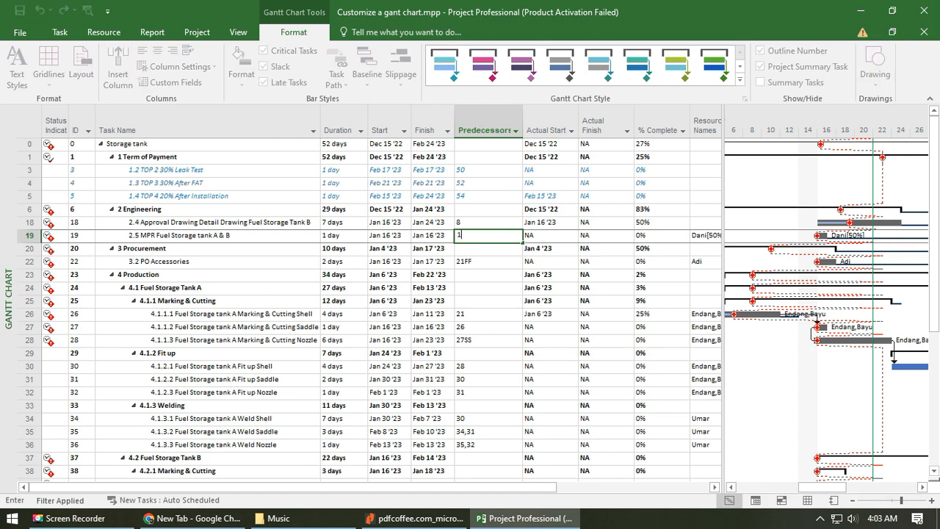
{"action": "type", "text": "8"}
{"action": "key", "text": "Return"}
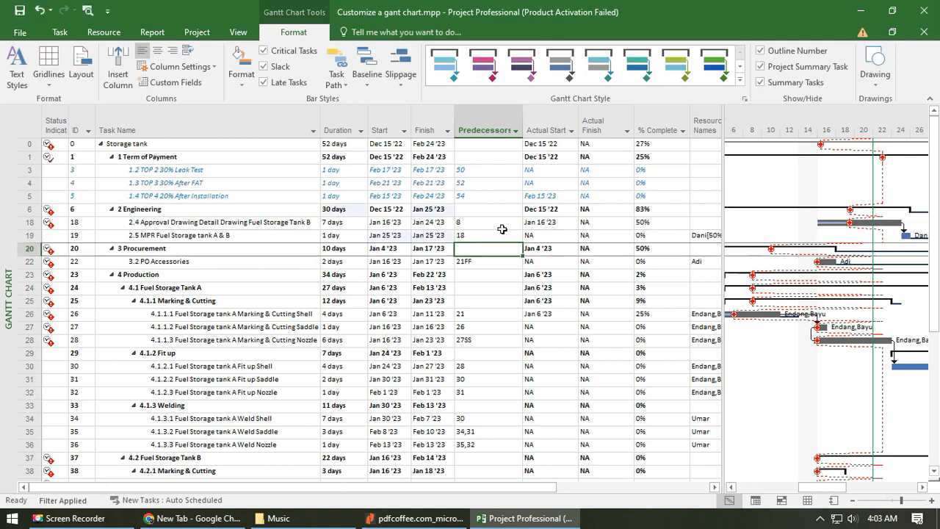
{"action": "left_click", "coordinate": [274, 236]}
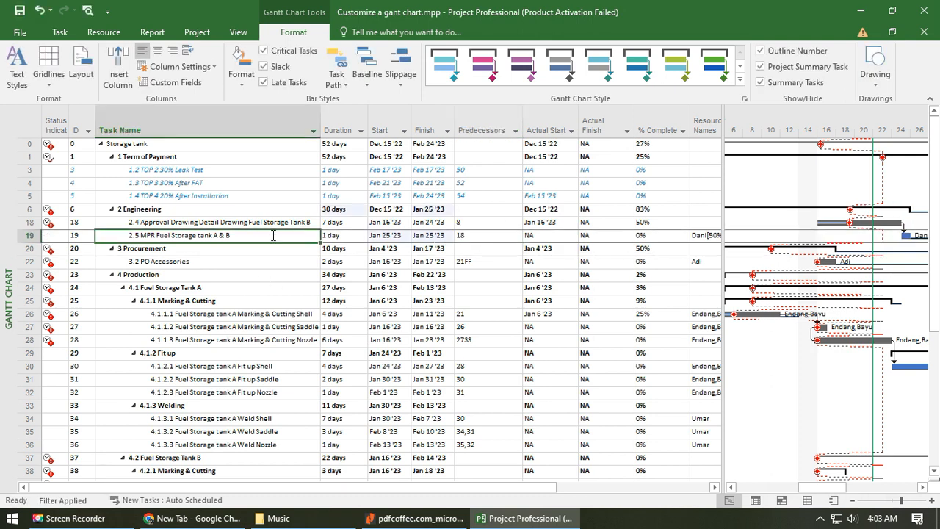
{"action": "left_click", "coordinate": [233, 221]}
{"action": "left_click", "coordinate": [235, 236]}
- Set the predecessor of task 3.2 PO Accessories to 19, linking it to the MPR task
{"action": "left_click", "coordinate": [182, 262]}
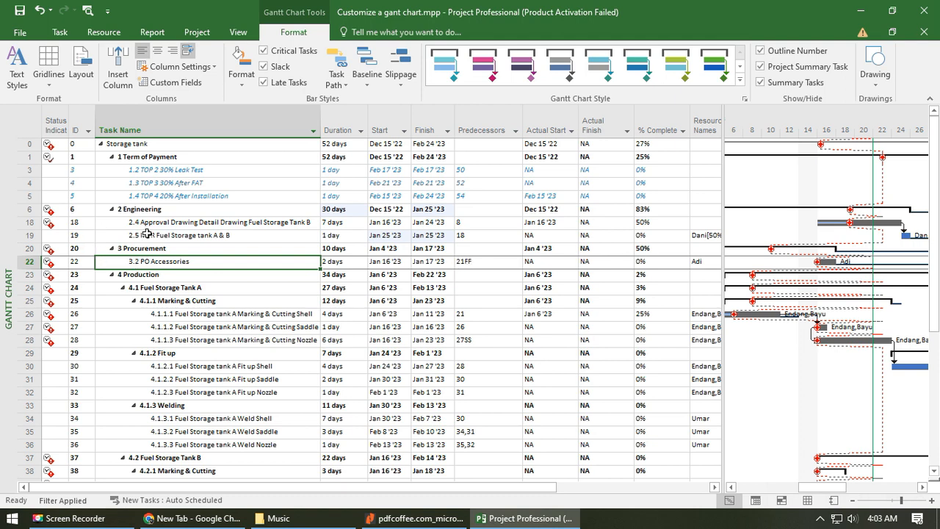
{"action": "left_click", "coordinate": [486, 263]}
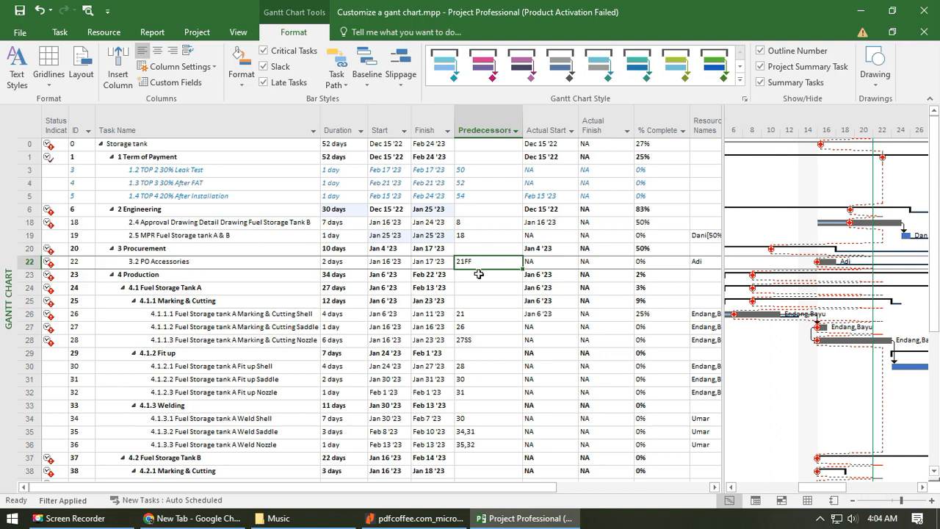
{"action": "type", "text": "19"}
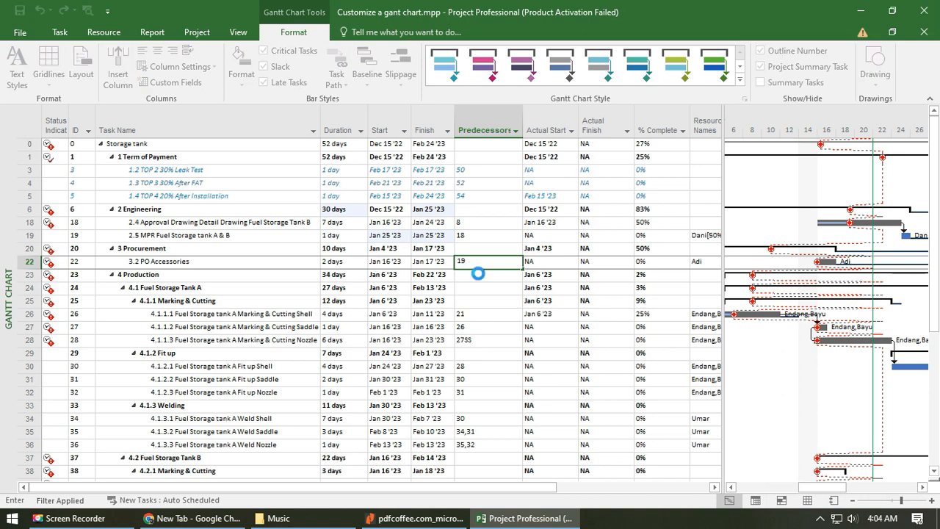
{"action": "key", "text": "Return"}
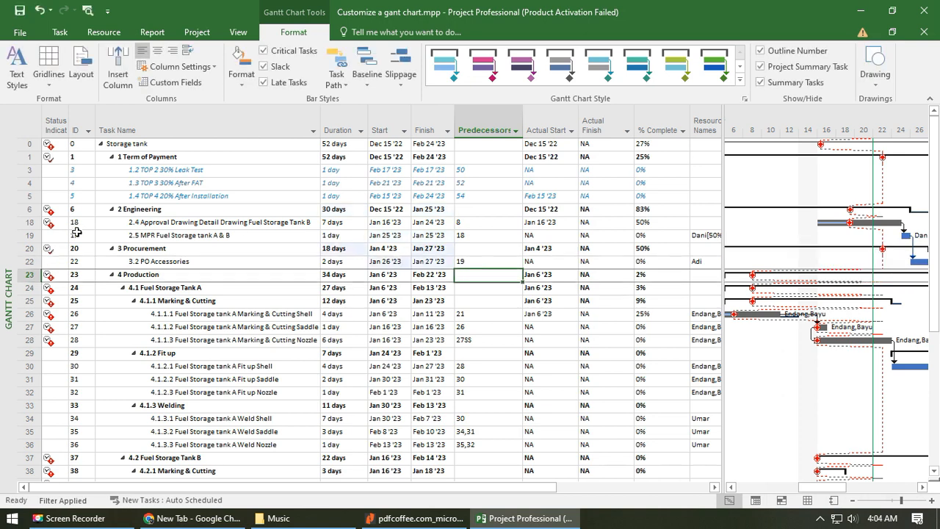
{"action": "left_click", "coordinate": [125, 262]}
{"action": "left_click", "coordinate": [467, 262]}
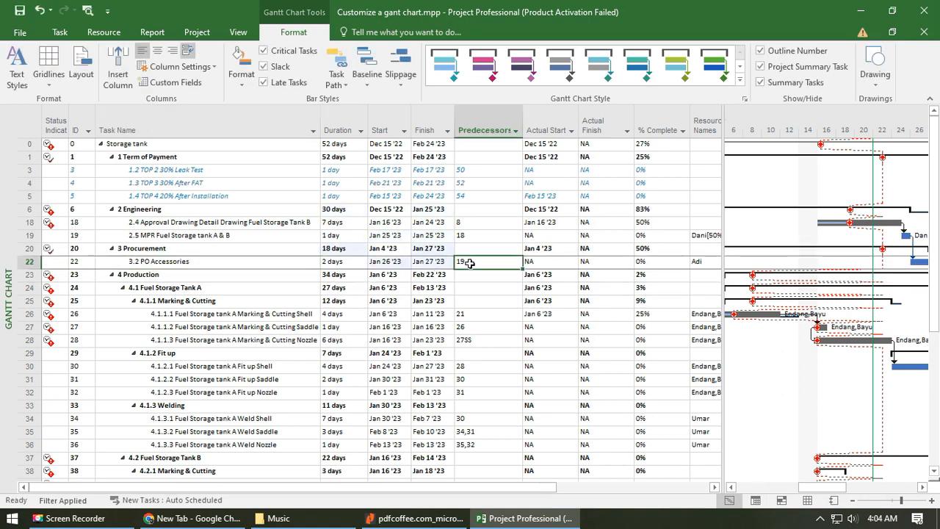
{"action": "left_click", "coordinate": [285, 235]}
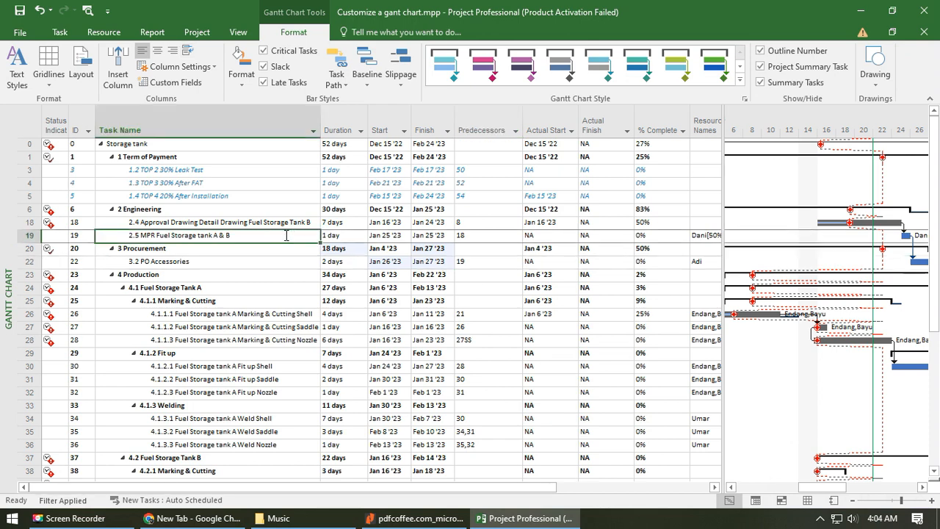
{"action": "left_click", "coordinate": [272, 263]}
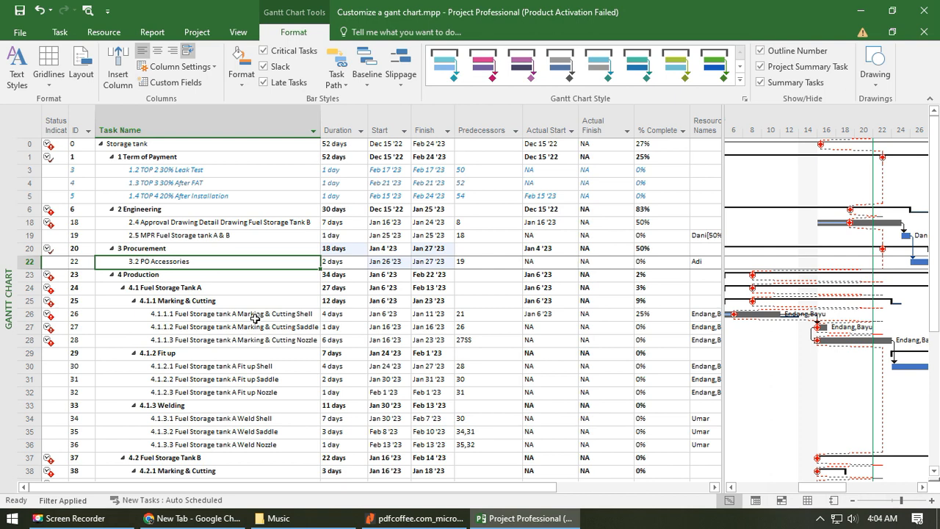
- Check the Tank A Marking & Cutting tasks and slightly widen the Task Name column
{"action": "left_click_drag", "start_coordinate": [261, 316], "coordinate": [253, 342]}
{"action": "scroll", "coordinate": [212, 303], "scroll_direction": "down", "scroll_amount": 2}
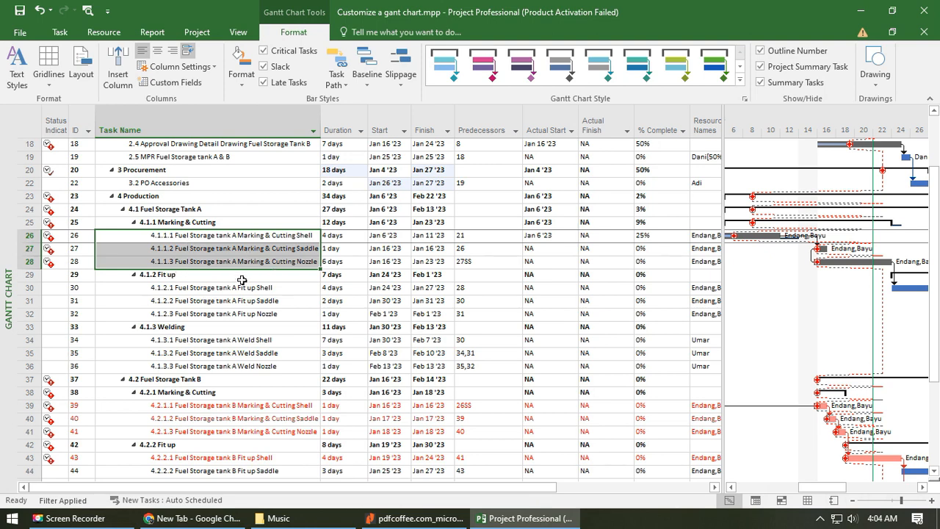
{"action": "left_click", "coordinate": [228, 223]}
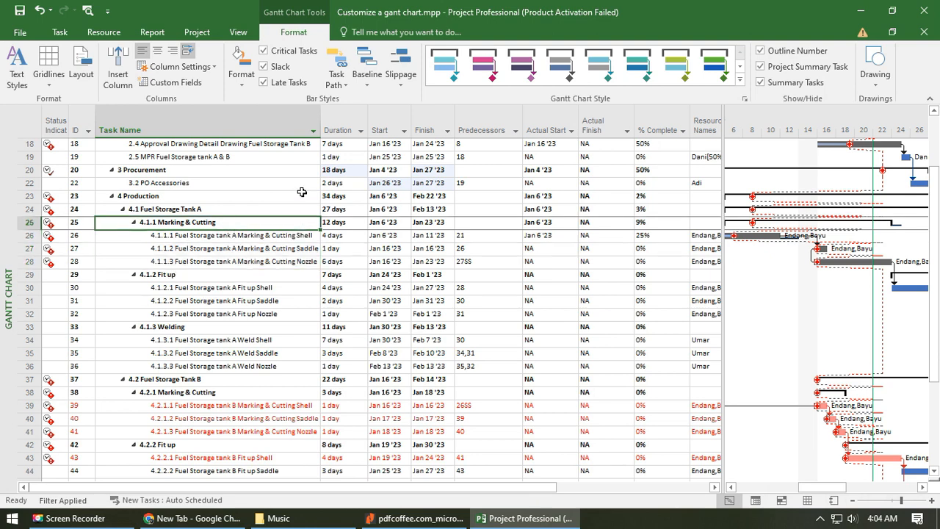
{"action": "left_click_drag", "start_coordinate": [321, 120], "coordinate": [325, 120]}
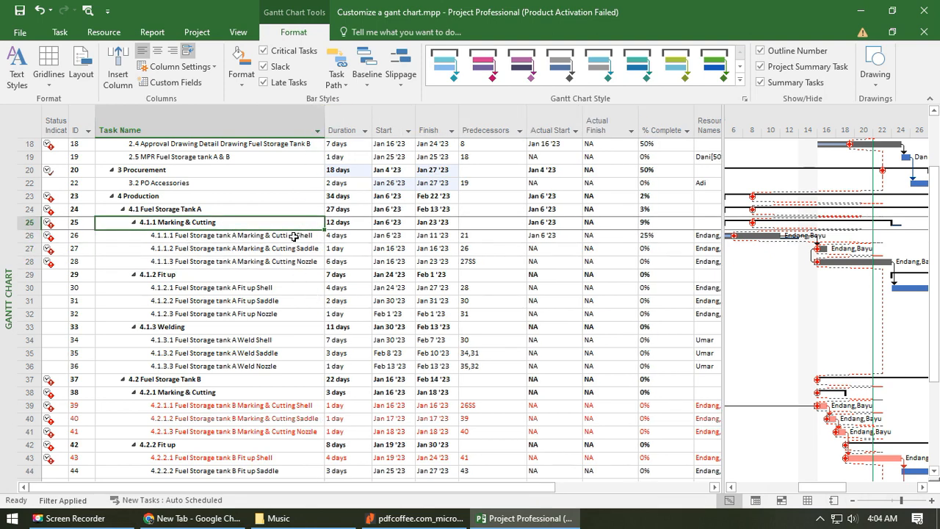
- Review the Tank A and Tank B production tasks, focusing on the late Tank A Marking & Cutting Shell and Saddle tasks
{"action": "left_click", "coordinate": [294, 236]}
{"action": "scroll", "coordinate": [305, 283], "scroll_direction": "up", "scroll_amount": 2}
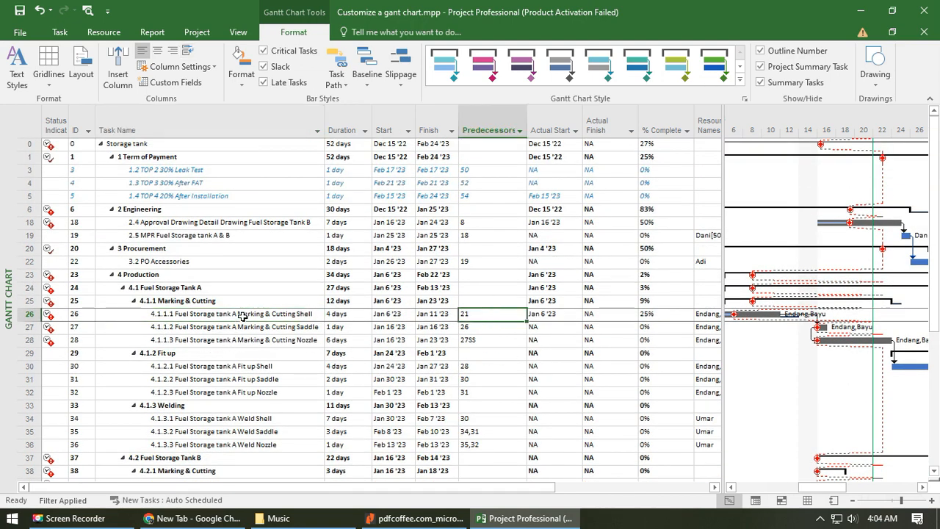
{"action": "left_click_drag", "start_coordinate": [252, 313], "coordinate": [250, 324]}
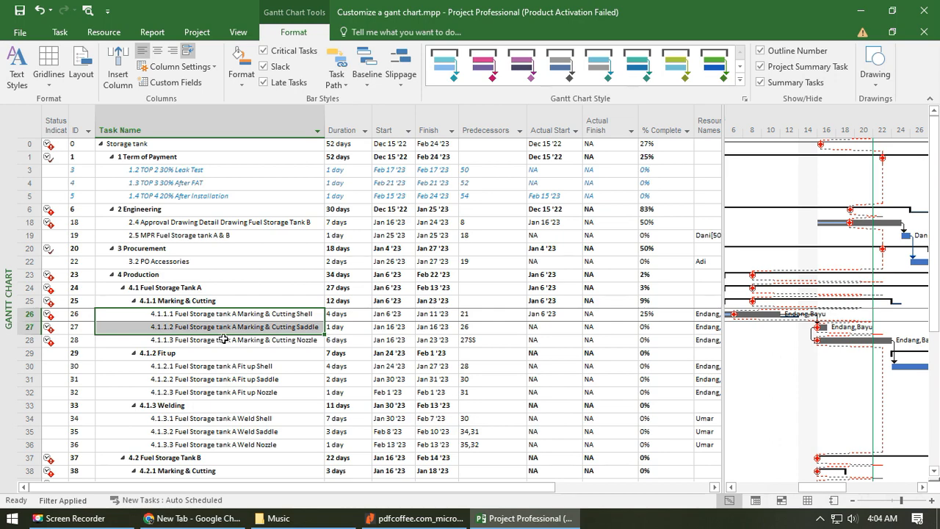
{"action": "scroll", "coordinate": [223, 339], "scroll_direction": "down", "scroll_amount": 1}
{"action": "left_click", "coordinate": [233, 276]}
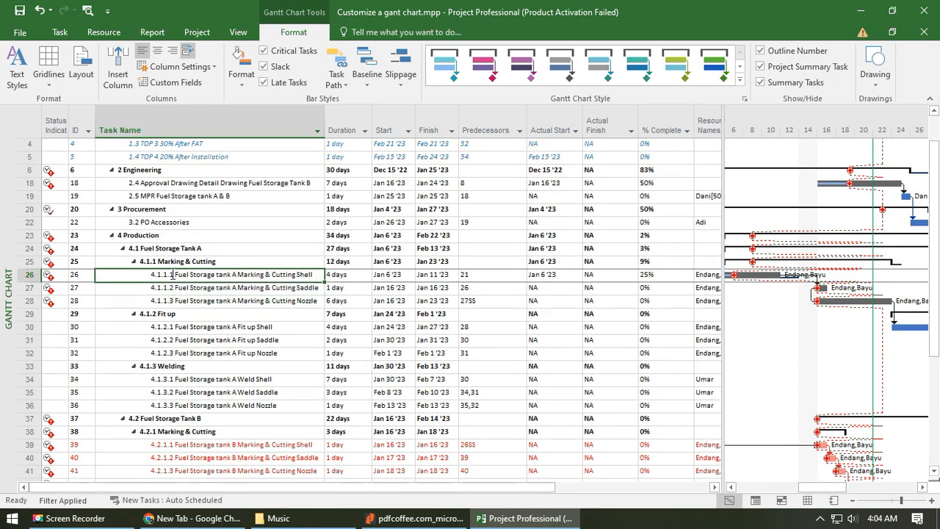
{"action": "scroll", "coordinate": [228, 279], "scroll_direction": "down", "scroll_amount": 2}
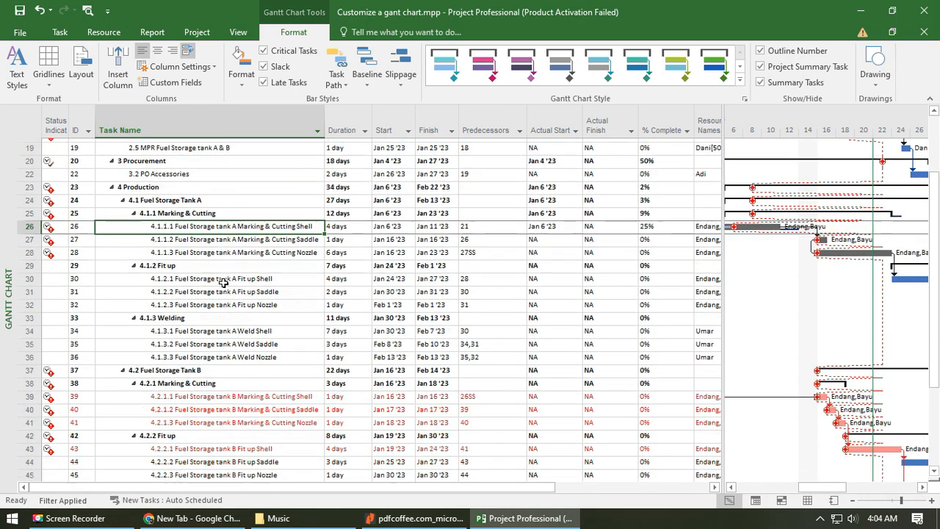
{"action": "scroll", "coordinate": [266, 272], "scroll_direction": "up", "scroll_amount": 3}
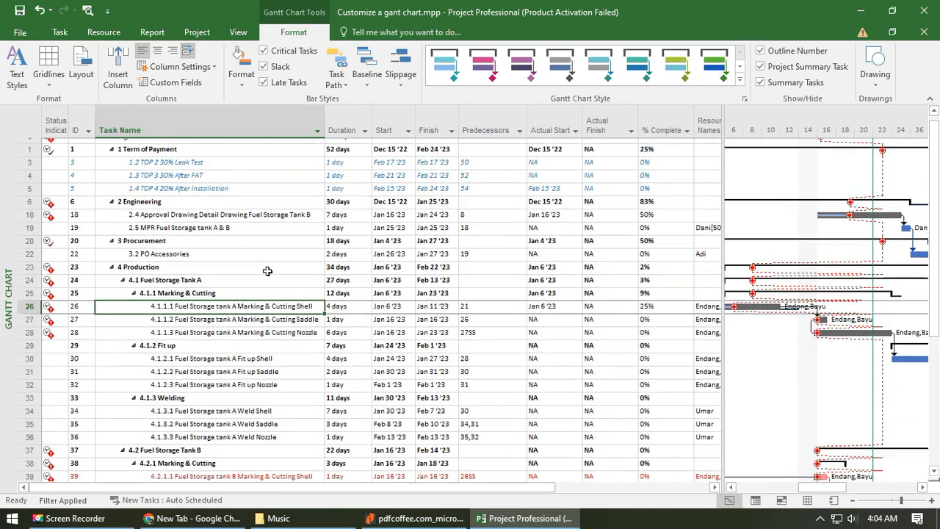
{"action": "scroll", "coordinate": [234, 332], "scroll_direction": "down", "scroll_amount": 3}
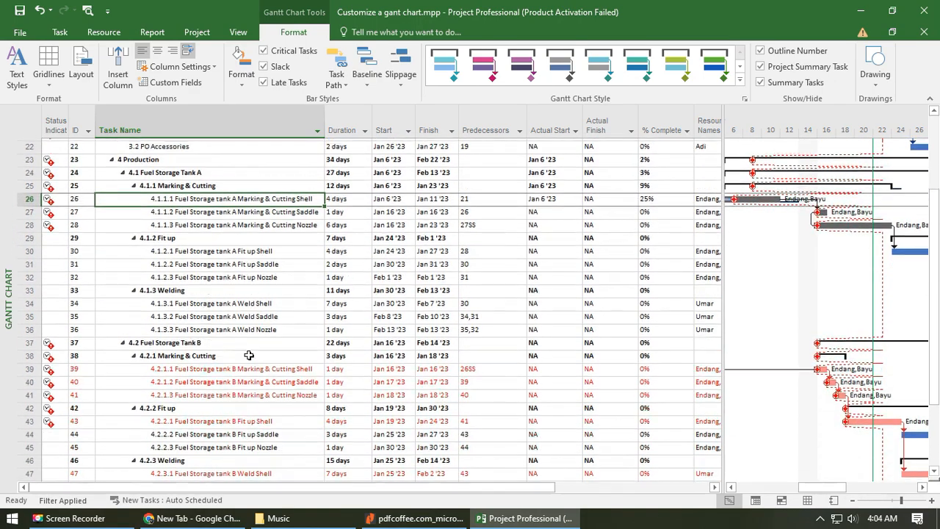
{"action": "scroll", "coordinate": [271, 358], "scroll_direction": "up", "scroll_amount": 3}
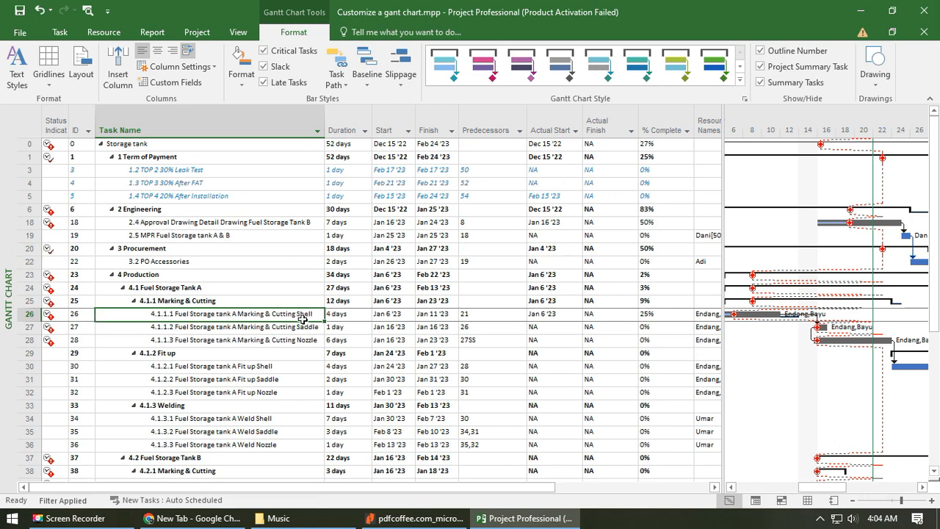
- Set the predecessor of task 4.1.1.1 Fuel Storage tank A Marking & Cutting Shell to 18
{"action": "left_click", "coordinate": [499, 315]}
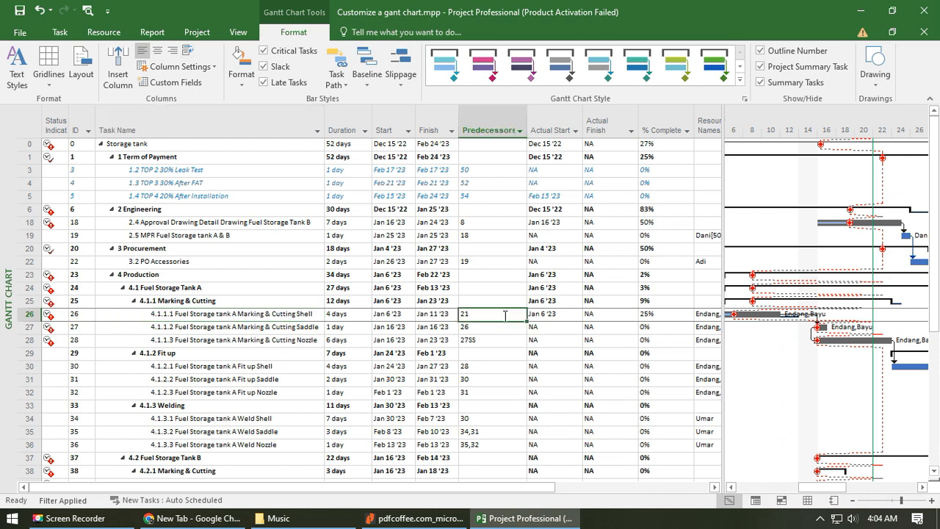
{"action": "left_click", "coordinate": [195, 263]}
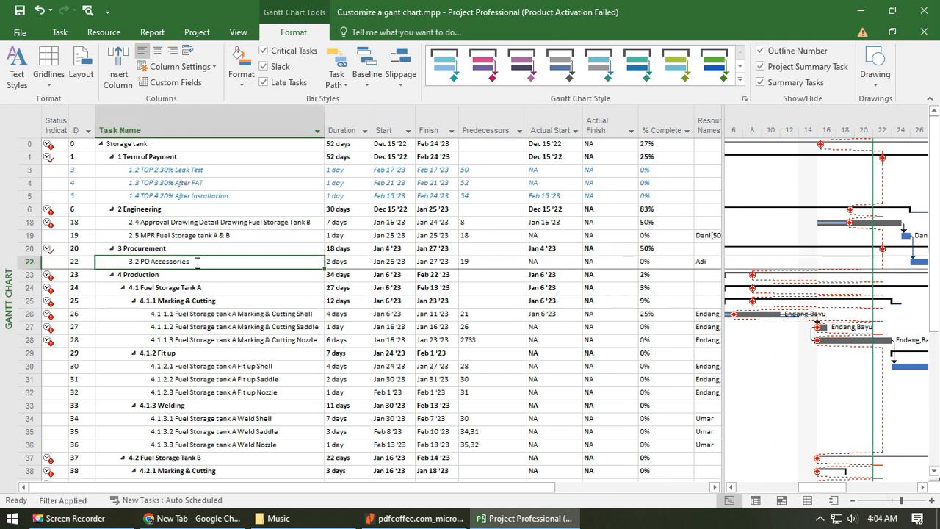
{"action": "left_click", "coordinate": [302, 313]}
{"action": "left_click", "coordinate": [478, 315]}
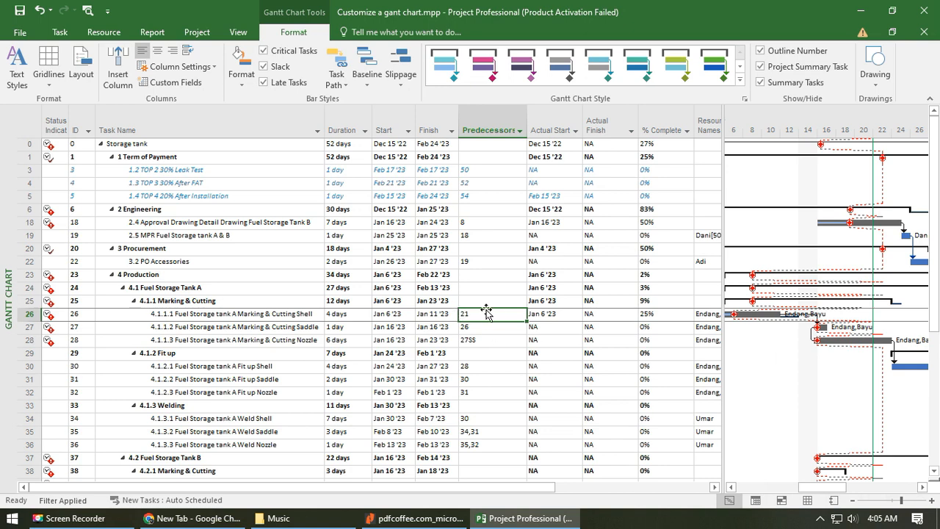
{"action": "type", "text": "18"}
{"action": "key", "text": "Return"}
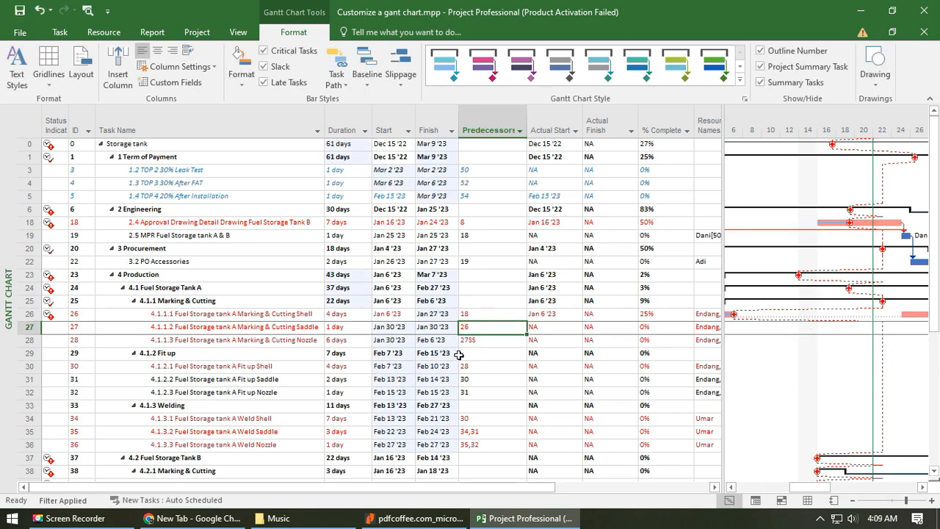
- Enlarge the Gantt chart up to the Predecessors column and examine the bar and links of task 4.1.1.1 Tank A Marking & Cutting Shell
{"action": "left_click_drag", "start_coordinate": [725, 333], "coordinate": [564, 328]}
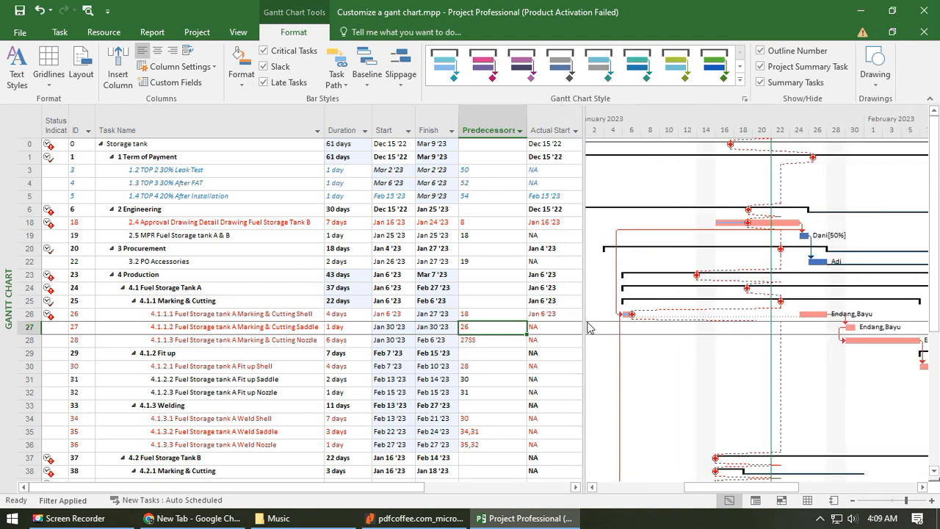
{"action": "left_click_drag", "start_coordinate": [582, 321], "coordinate": [527, 324]}
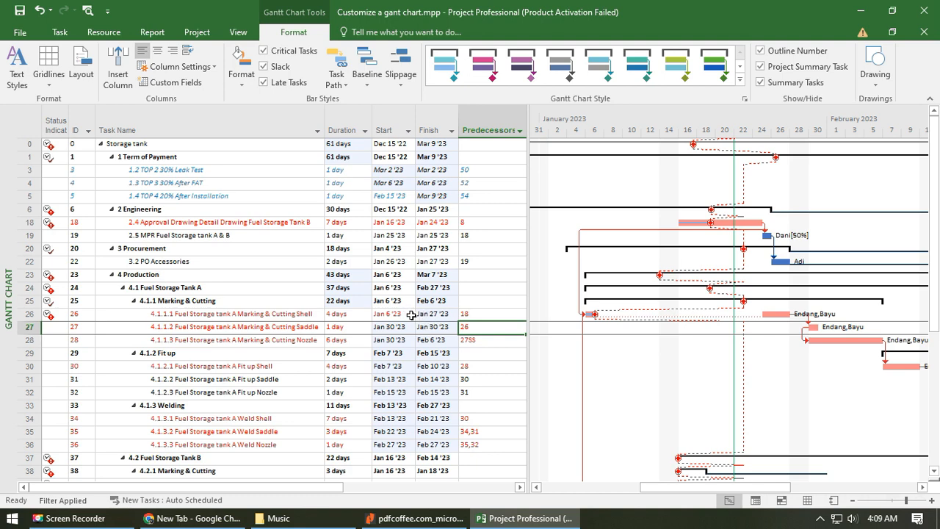
{"action": "left_click", "coordinate": [288, 316]}
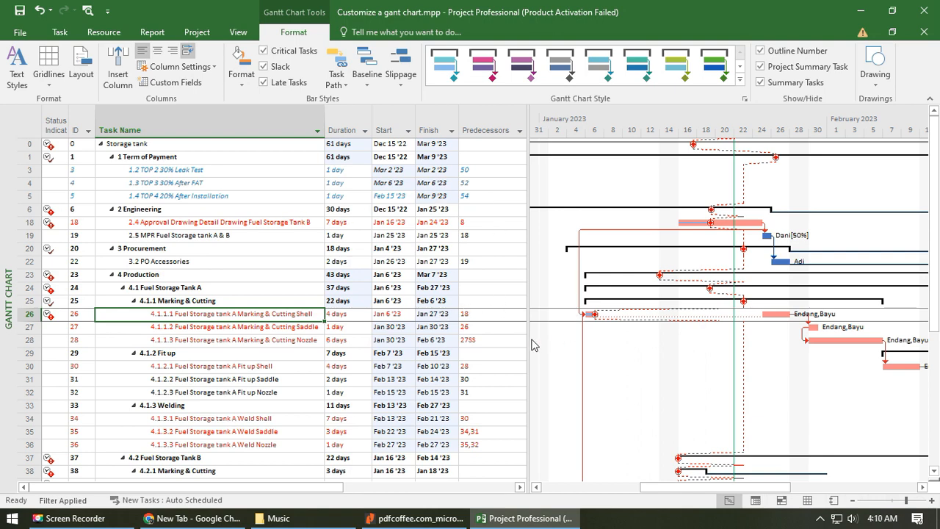
{"action": "left_click_drag", "start_coordinate": [529, 337], "coordinate": [696, 336]}
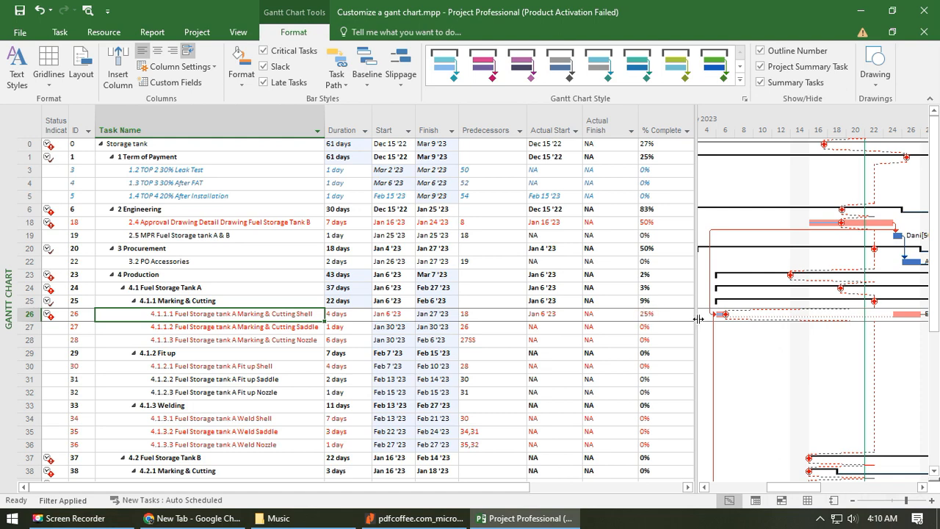
{"action": "left_click_drag", "start_coordinate": [699, 318], "coordinate": [527, 318]}
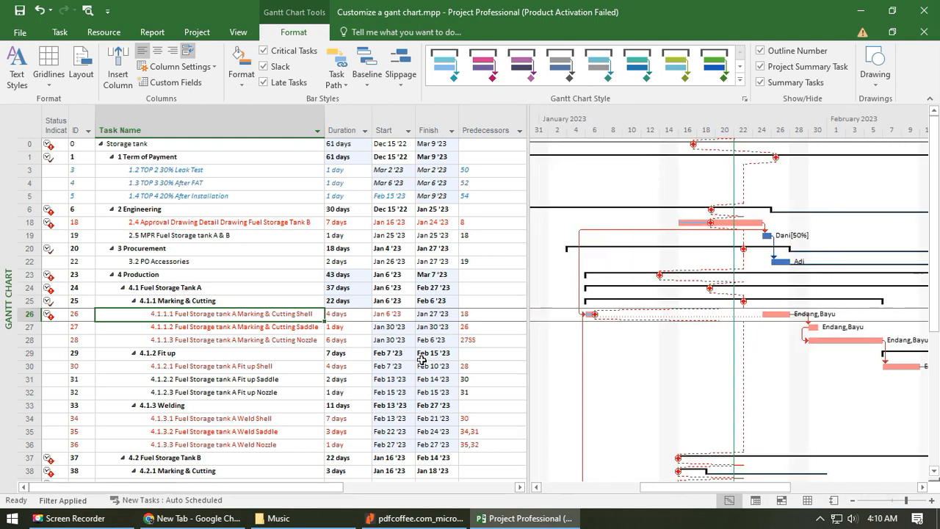
{"action": "left_click", "coordinate": [235, 327]}
{"action": "left_click", "coordinate": [244, 313]}
{"action": "left_click", "coordinate": [477, 322]}
{"action": "left_click", "coordinate": [485, 222]}
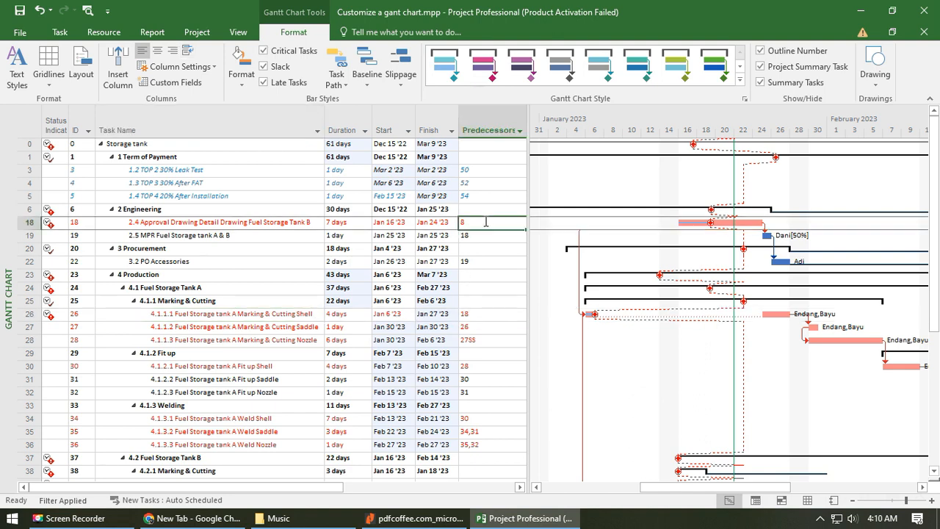
{"action": "left_click", "coordinate": [227, 316]}
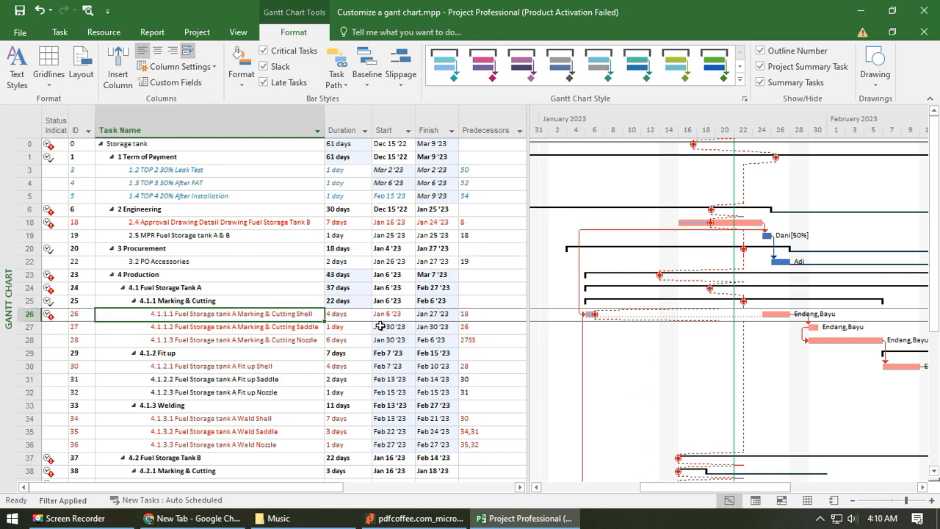
- Set the predecessor of task 4.2.1.1 Fuel Storage tank B Marking & Cutting Shell to 26FF
{"action": "scroll", "coordinate": [345, 326], "scroll_direction": "down", "scroll_amount": 2}
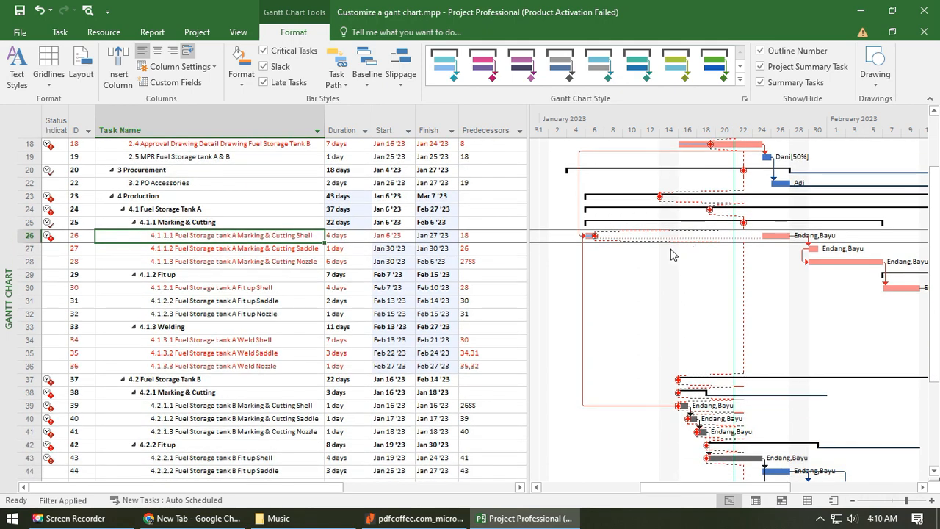
{"action": "scroll", "coordinate": [357, 308], "scroll_direction": "down", "scroll_amount": 2}
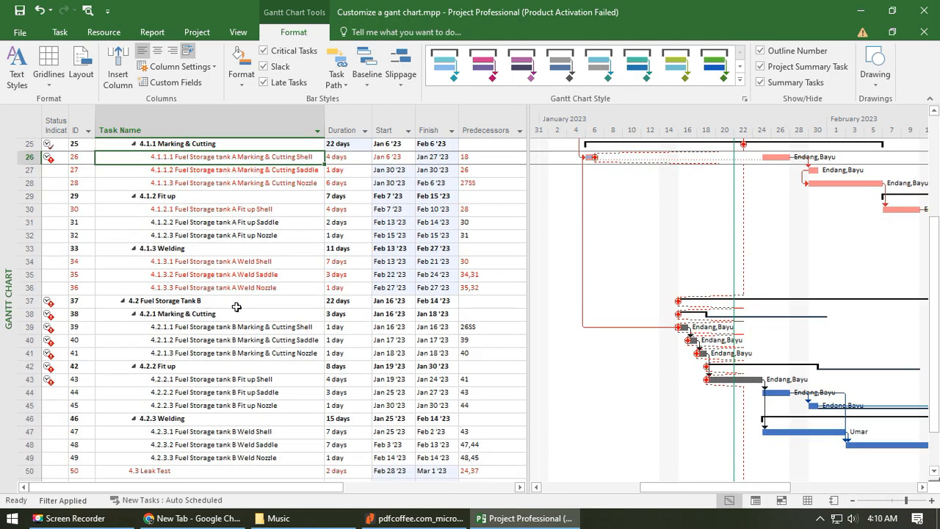
{"action": "scroll", "coordinate": [253, 312], "scroll_direction": "up", "scroll_amount": 1}
{"action": "left_click", "coordinate": [473, 365]}
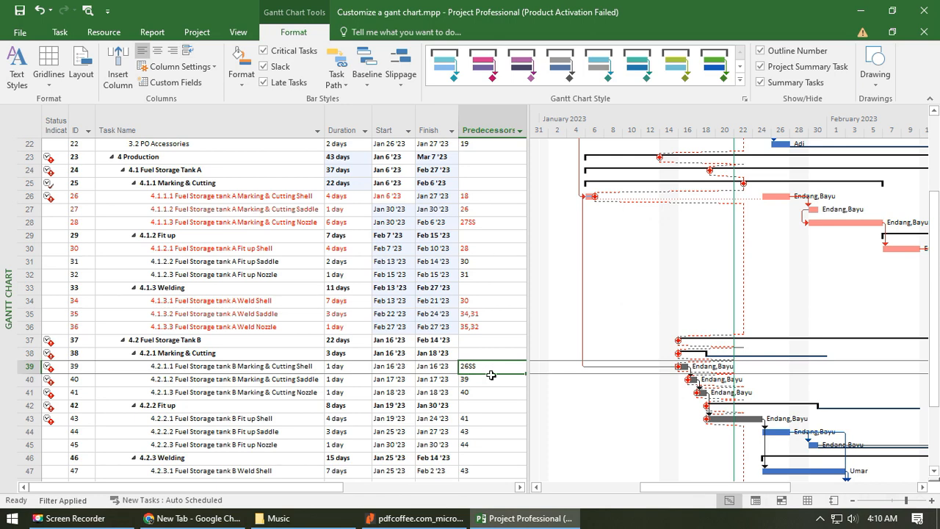
{"action": "type", "text": "26"}
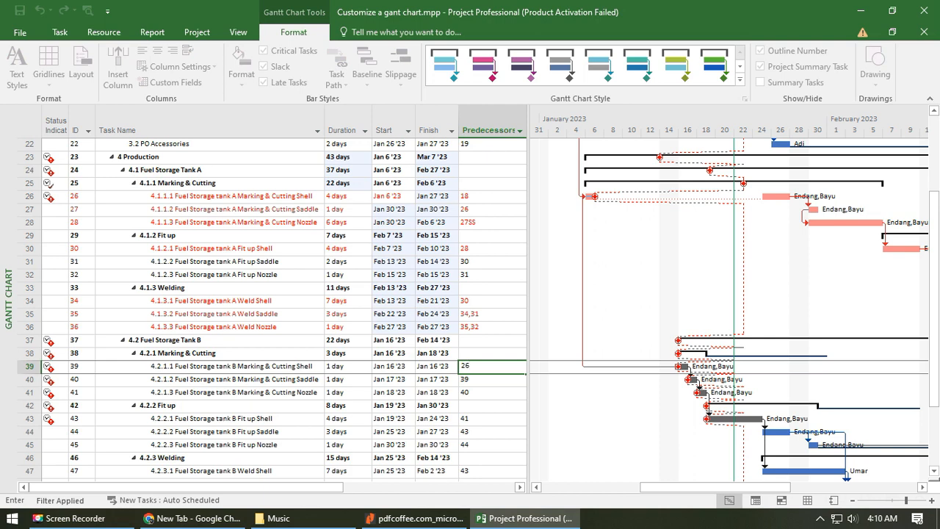
{"action": "type", "text": "ff"}
{"action": "key", "text": "Return"}
{"action": "left_click", "coordinate": [279, 367]}
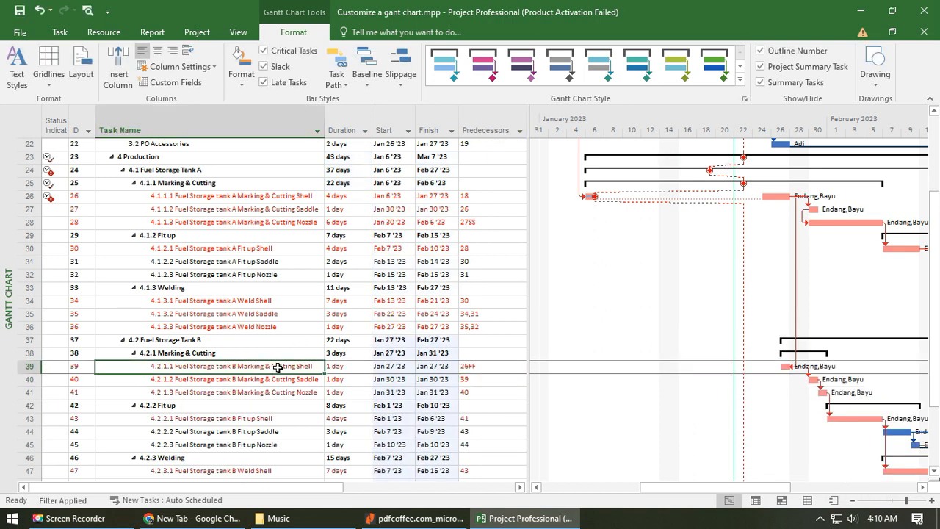
- Set the duration of task 4.2.1.1 Fuel Storage tank B Marking & Cutting Shell to 4 days
{"action": "left_click", "coordinate": [491, 368]}
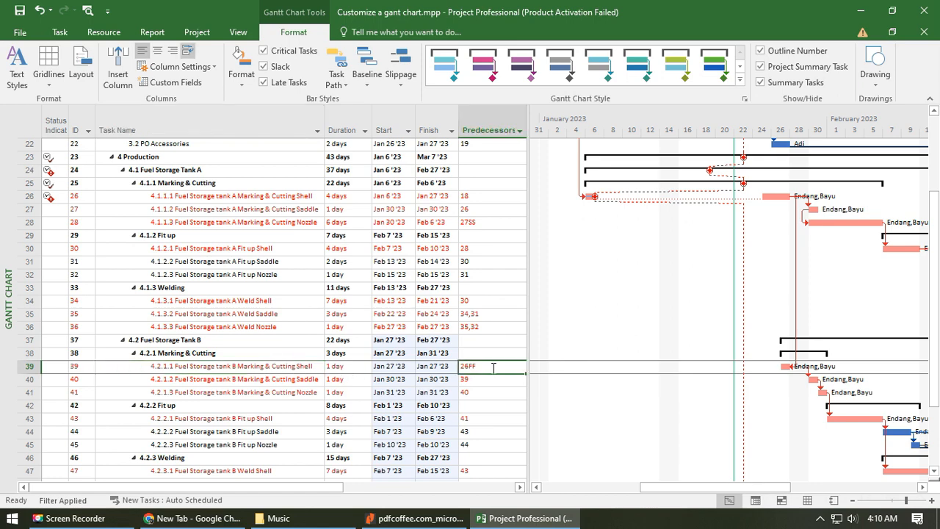
{"action": "scroll", "coordinate": [494, 367], "scroll_direction": "up", "scroll_amount": 2}
{"action": "left_click", "coordinate": [189, 274]}
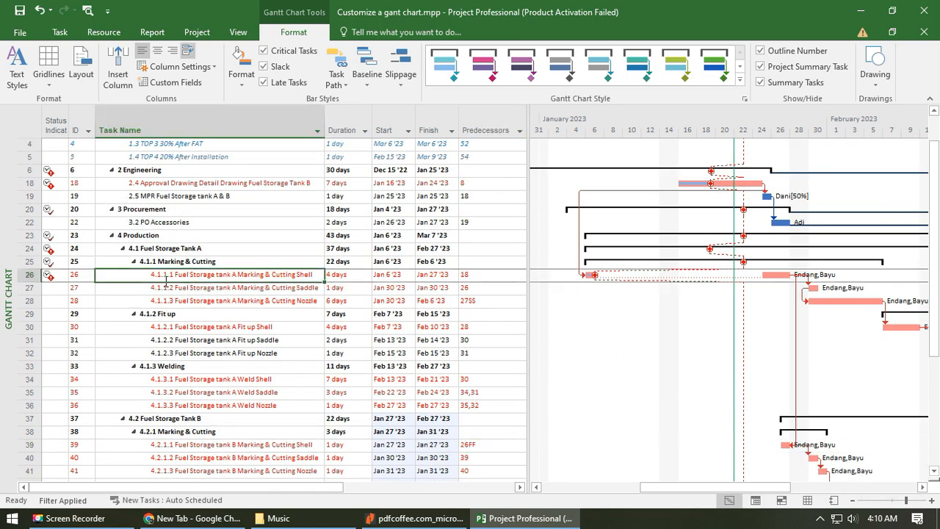
{"action": "scroll", "coordinate": [294, 316], "scroll_direction": "down", "scroll_amount": 6}
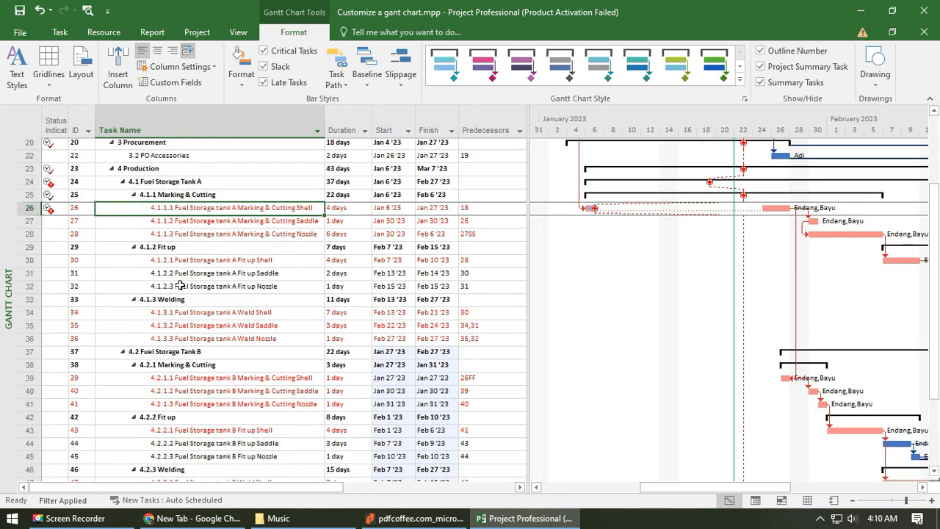
{"action": "left_click", "coordinate": [490, 366]}
{"action": "left_click", "coordinate": [355, 366]}
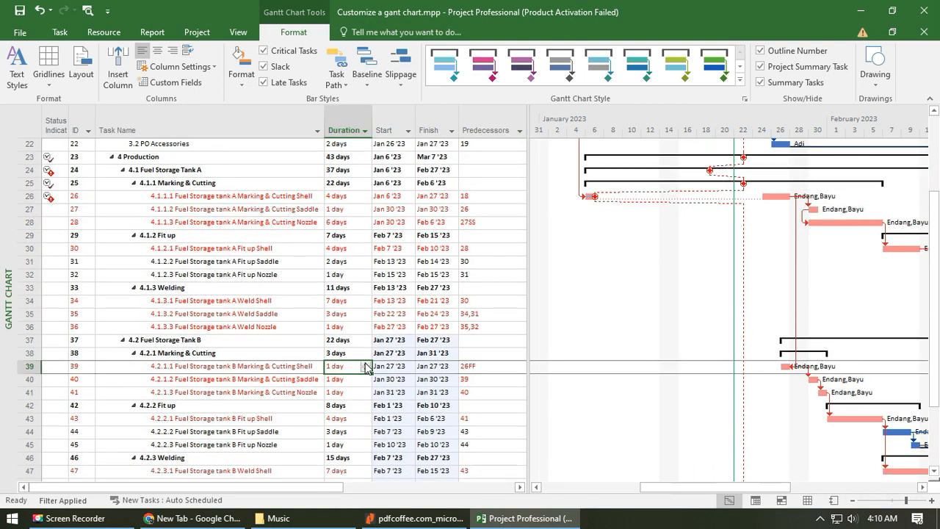
{"action": "left_click", "coordinate": [365, 365]}
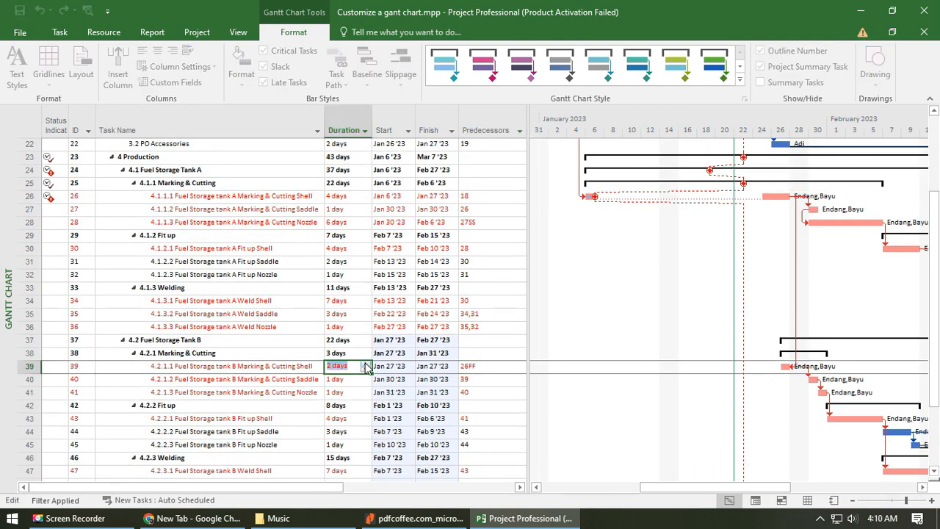
{"action": "left_click", "coordinate": [290, 367]}
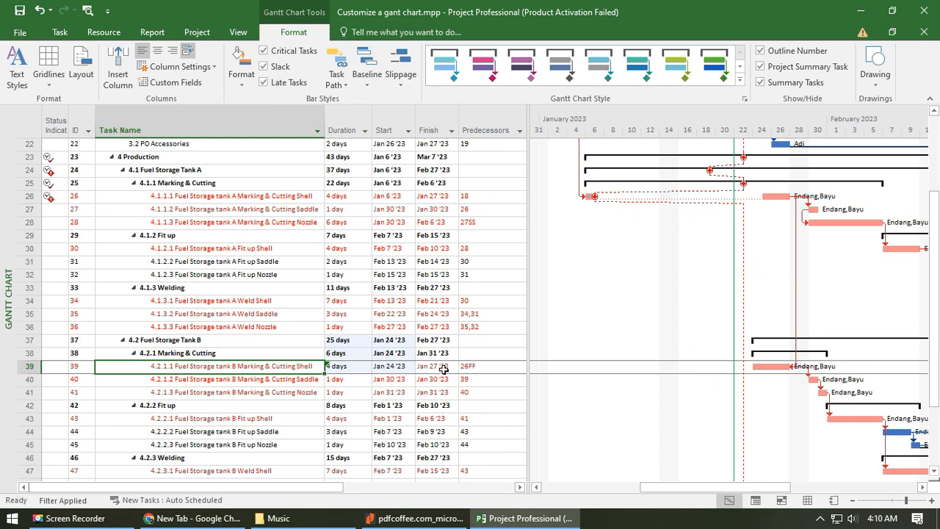
- Review the remaining incomplete tasks from procurement through Tank A and Tank B production to Installation
{"action": "left_click", "coordinate": [489, 367]}
{"action": "left_click", "coordinate": [294, 367]}
{"action": "left_click", "coordinate": [270, 197]}
{"action": "scroll", "coordinate": [296, 390], "scroll_direction": "down", "scroll_amount": 9}
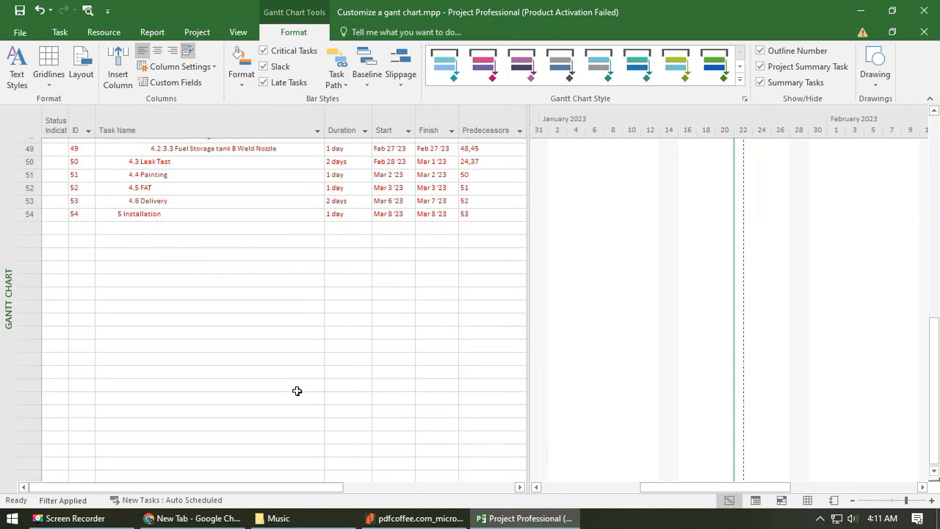
{"action": "scroll", "coordinate": [296, 391], "scroll_direction": "up", "scroll_amount": 11}
{"action": "scroll", "coordinate": [304, 385], "scroll_direction": "up", "scroll_amount": 2}
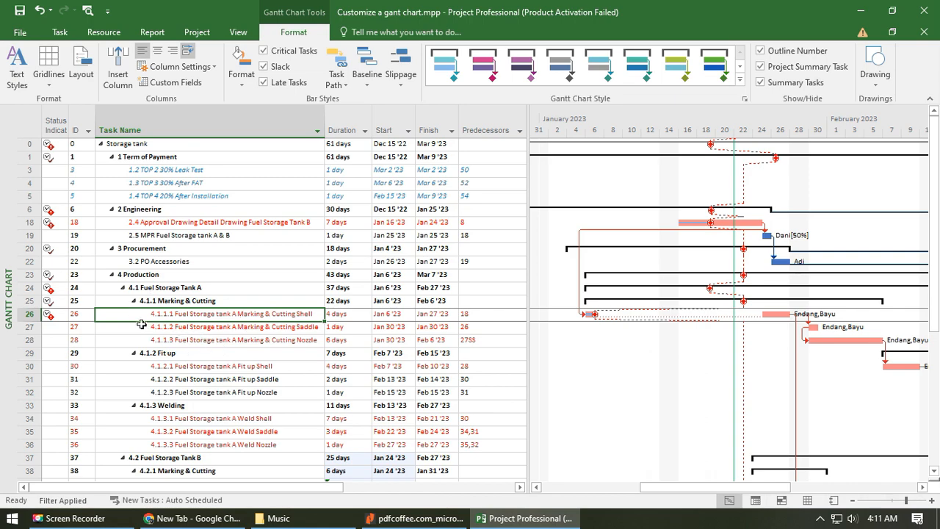
{"action": "left_click", "coordinate": [169, 262]}
{"action": "scroll", "coordinate": [220, 376], "scroll_direction": "down", "scroll_amount": 6}
{"action": "scroll", "coordinate": [242, 361], "scroll_direction": "up", "scroll_amount": 6}
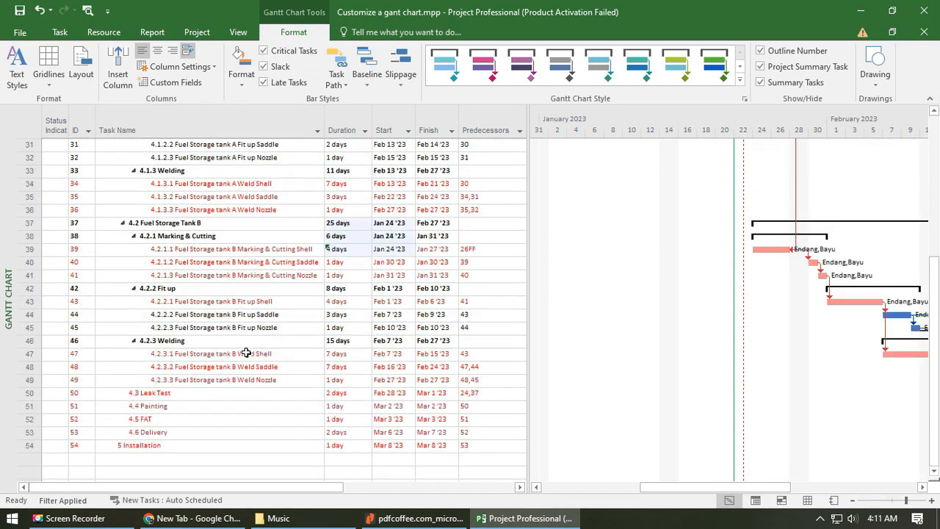
{"action": "scroll", "coordinate": [364, 376], "scroll_direction": "up", "scroll_amount": 1}
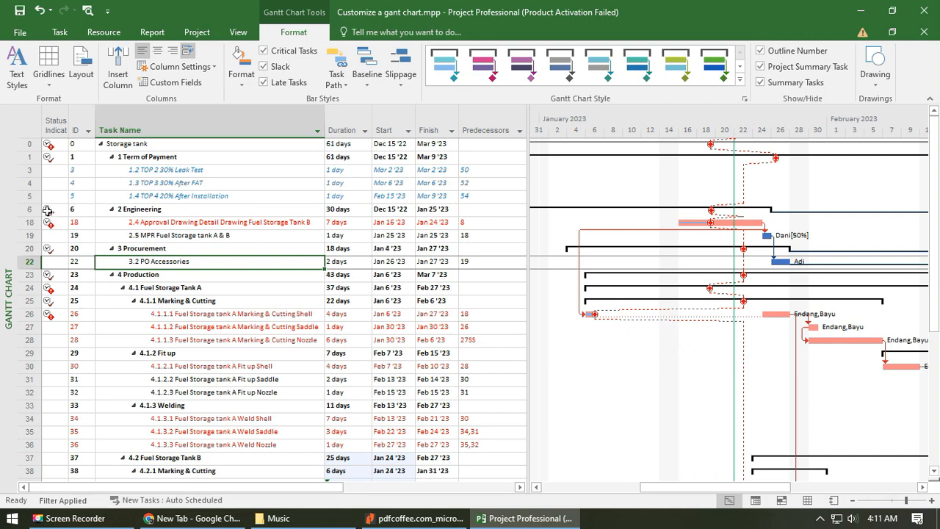
- Examine the status indicators of the Engineering and Production tasks and the start date of late task 4.1.1.1 Tank A Marking & Cutting Shell
{"action": "left_click", "coordinate": [285, 221]}
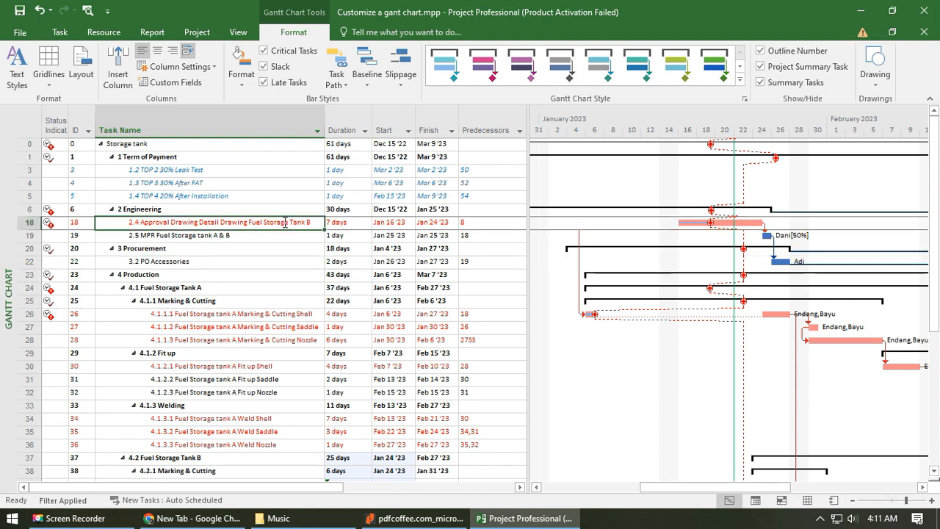
{"action": "left_click", "coordinate": [136, 275]}
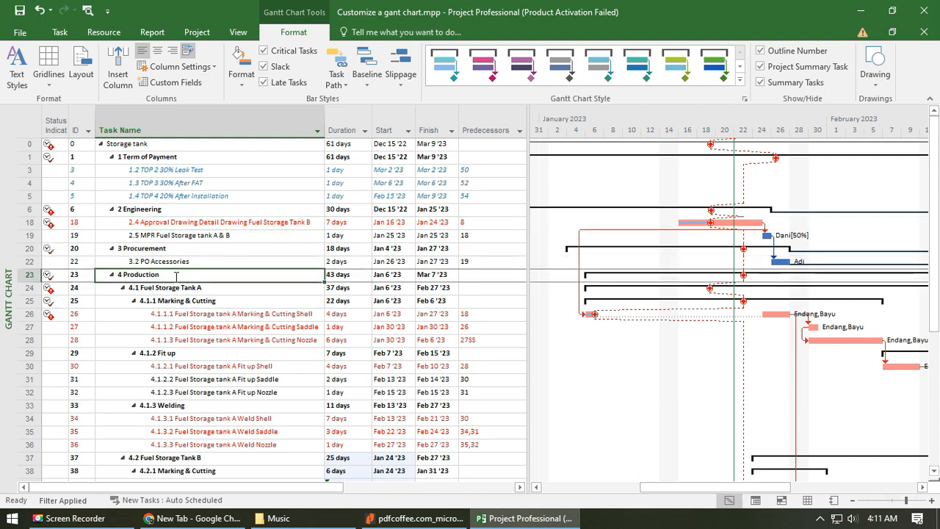
{"action": "left_click_drag", "start_coordinate": [155, 301], "coordinate": [149, 274]}
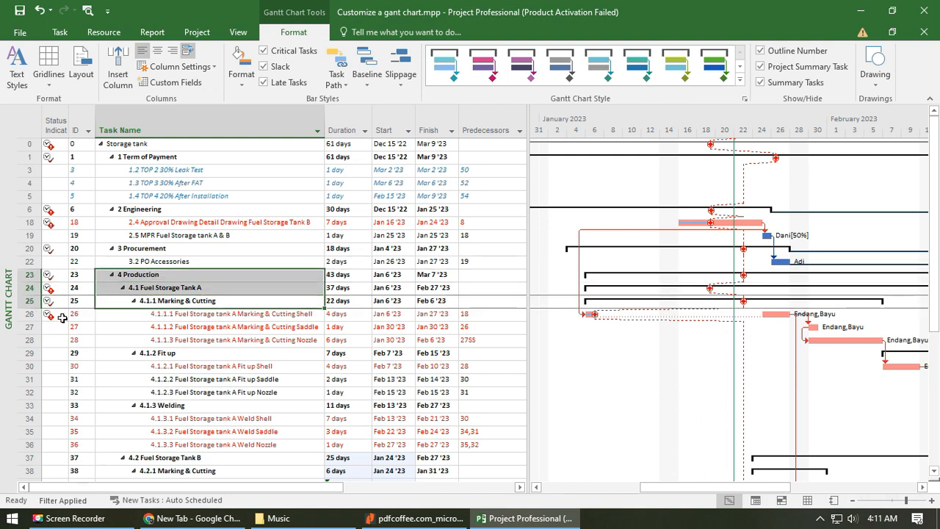
{"action": "left_click", "coordinate": [183, 314]}
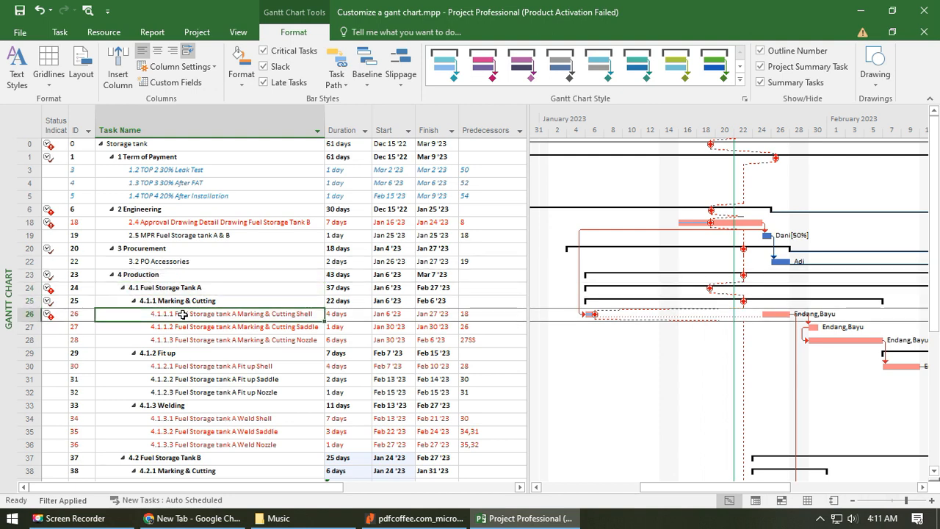
{"action": "left_click", "coordinate": [395, 314]}
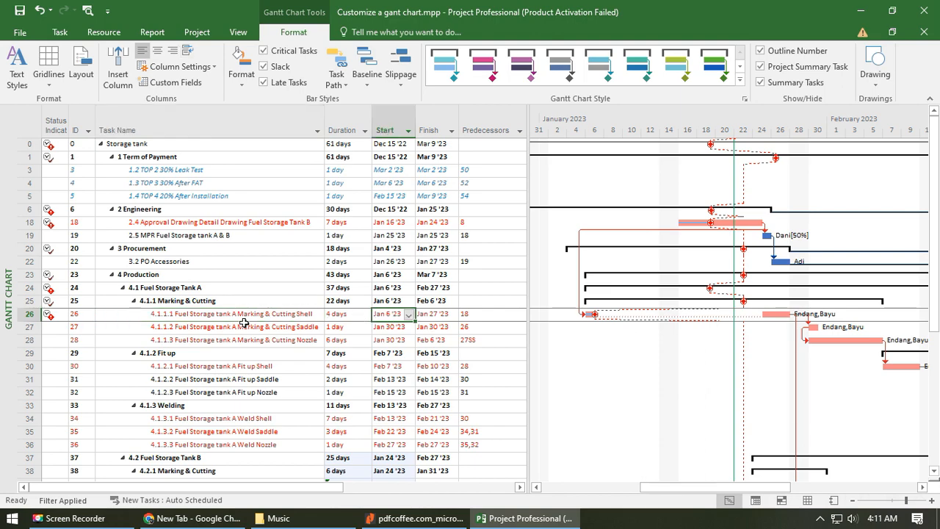
{"action": "scroll", "coordinate": [394, 314], "scroll_direction": "down", "scroll_amount": 5}
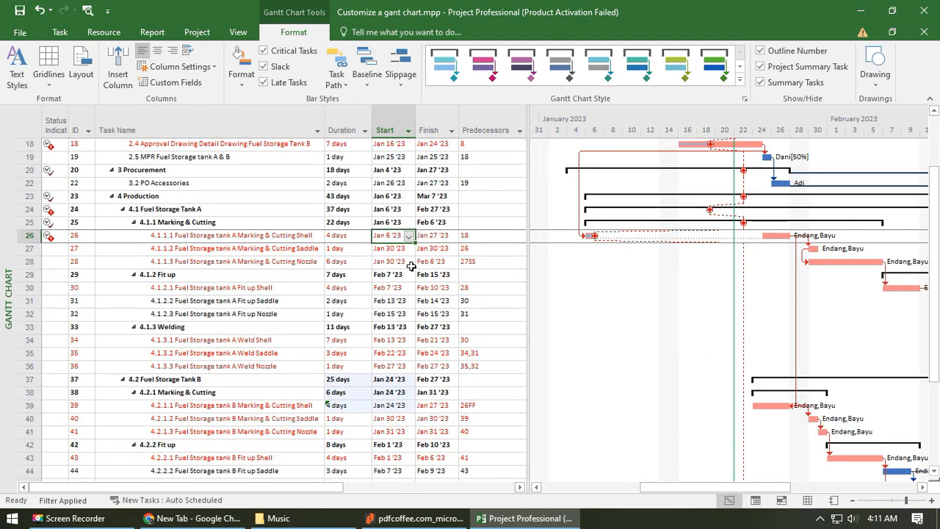
{"action": "scroll", "coordinate": [381, 433], "scroll_direction": "down", "scroll_amount": 3}
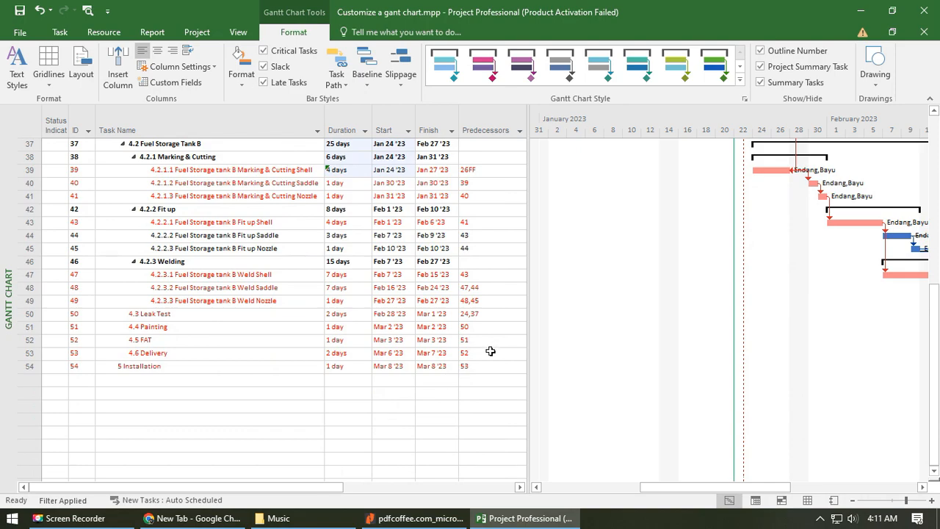
{"action": "scroll", "coordinate": [489, 353], "scroll_direction": "up", "scroll_amount": 5}
{"action": "scroll", "coordinate": [412, 300], "scroll_direction": "up", "scroll_amount": 6}
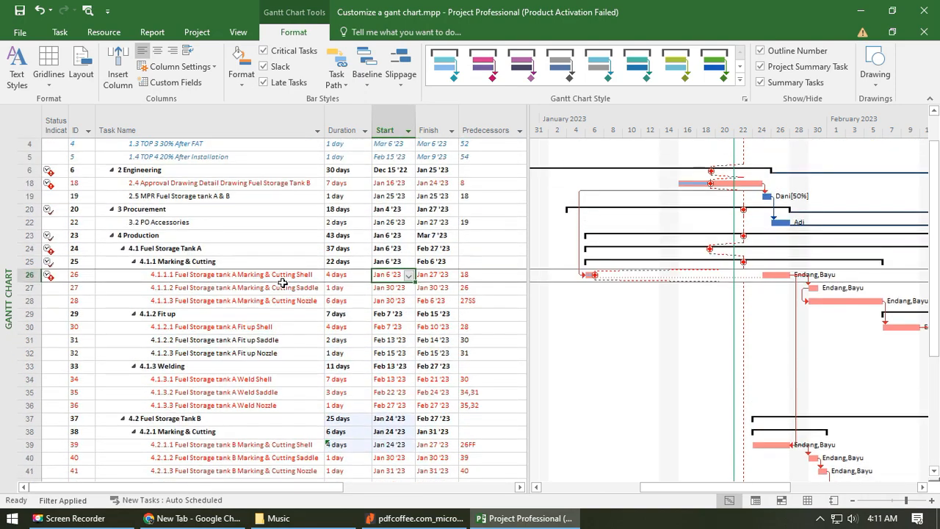
{"action": "left_click", "coordinate": [288, 277]}
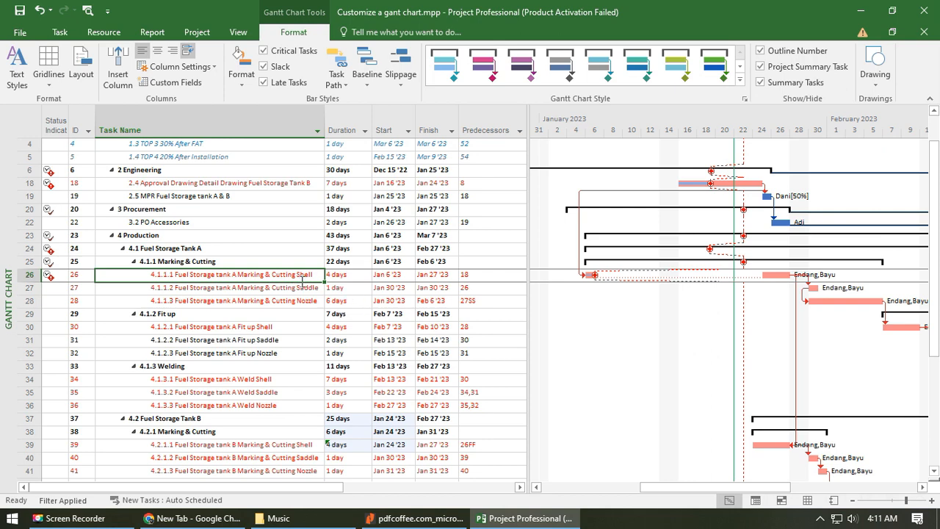
- Reveal the % Complete column and set task 4.1.1.1 Fuel Storage tank A Marking & Cutting Shell to 0% complete
{"action": "left_click_drag", "start_coordinate": [531, 362], "coordinate": [680, 370]}
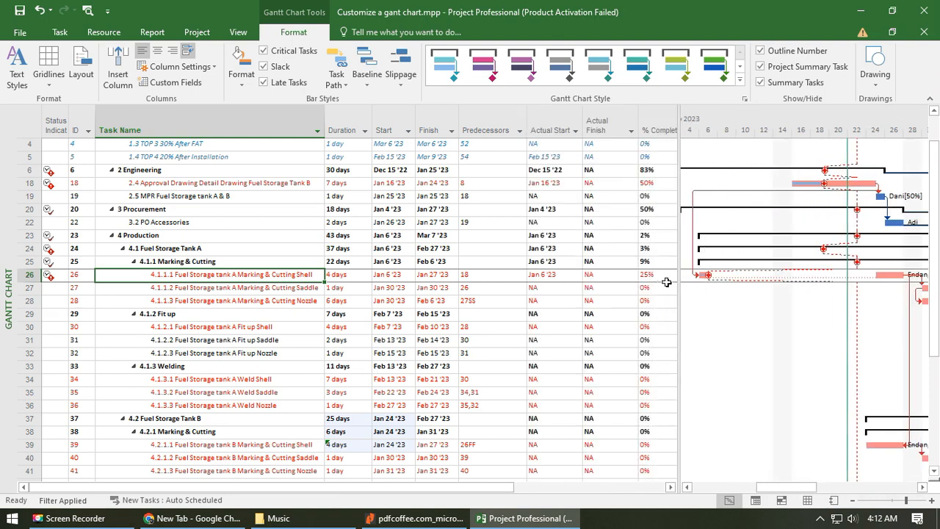
{"action": "left_click", "coordinate": [659, 276]}
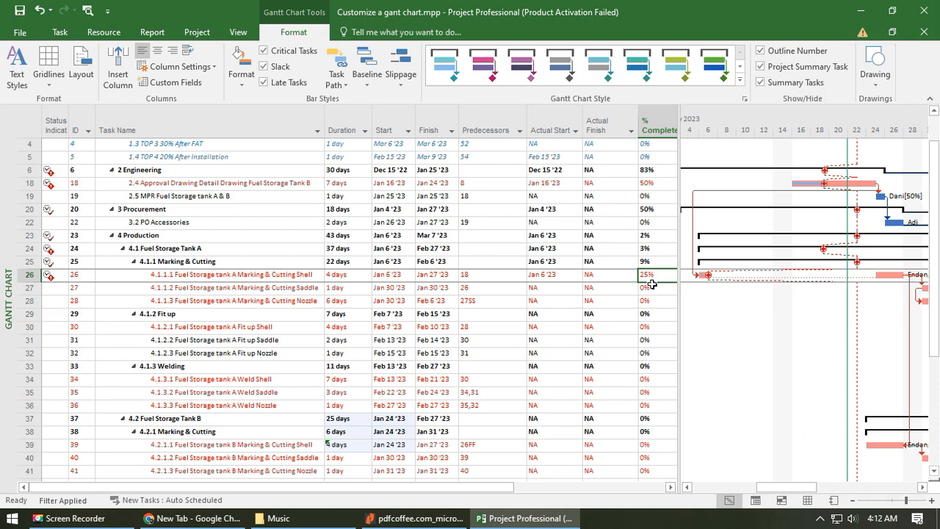
{"action": "type", "text": "0"}
{"action": "key", "text": "Return"}
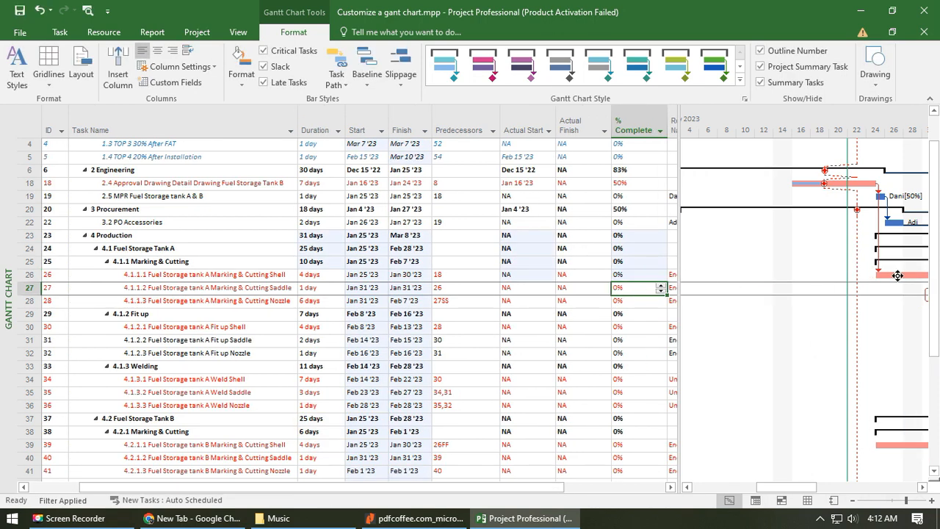
- Enlarge the Gantt chart up to the Predecessors column and review the rescheduled Tank A and Tank B tasks
{"action": "left_click_drag", "start_coordinate": [681, 271], "coordinate": [502, 250]}
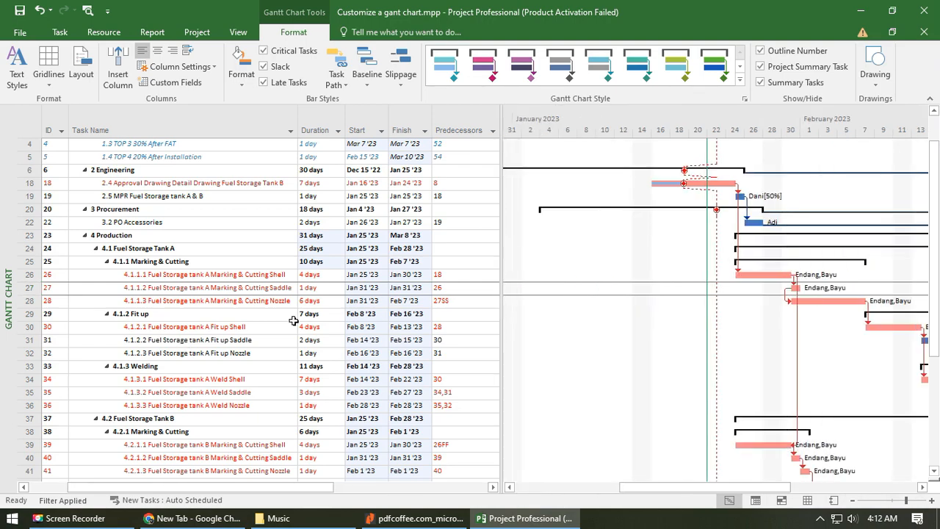
{"action": "left_click", "coordinate": [241, 276]}
{"action": "scroll", "coordinate": [246, 321], "scroll_direction": "down", "scroll_amount": 3}
{"action": "scroll", "coordinate": [248, 324], "scroll_direction": "down", "scroll_amount": 4}
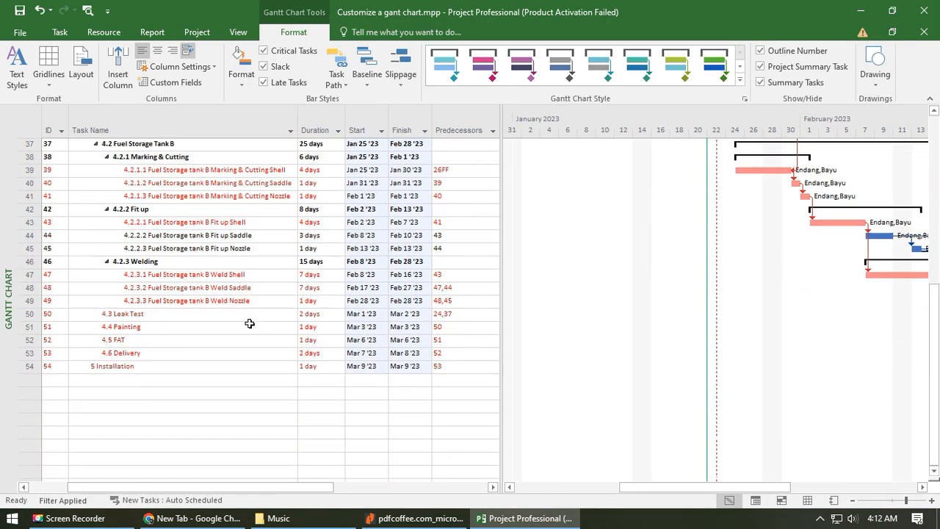
{"action": "scroll", "coordinate": [248, 324], "scroll_direction": "up", "scroll_amount": 8}
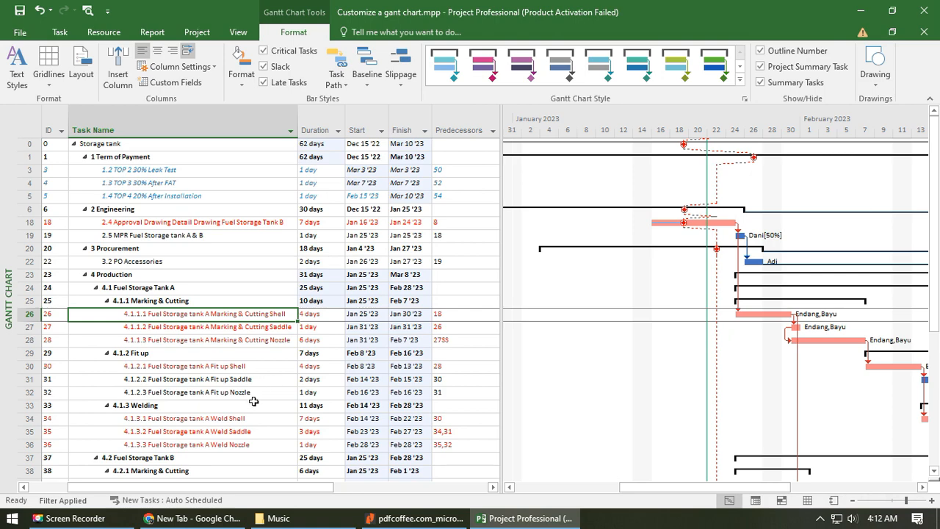
{"action": "scroll", "coordinate": [257, 396], "scroll_direction": "down", "scroll_amount": 9}
{"action": "scroll", "coordinate": [242, 351], "scroll_direction": "up", "scroll_amount": 10}
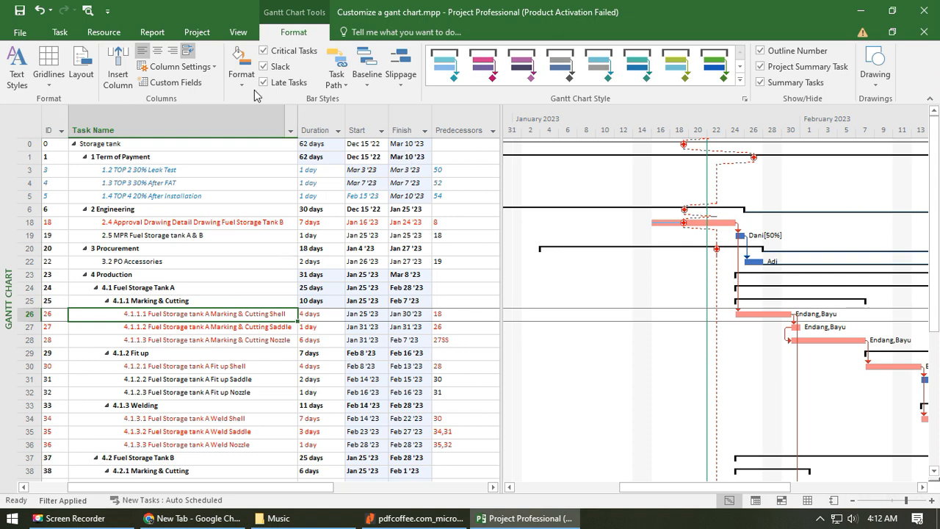
- Display the baseline bars on the Gantt chart and compare them with the current schedule through March 2023
{"action": "left_click", "coordinate": [367, 77]}
{"action": "left_click", "coordinate": [412, 102]}
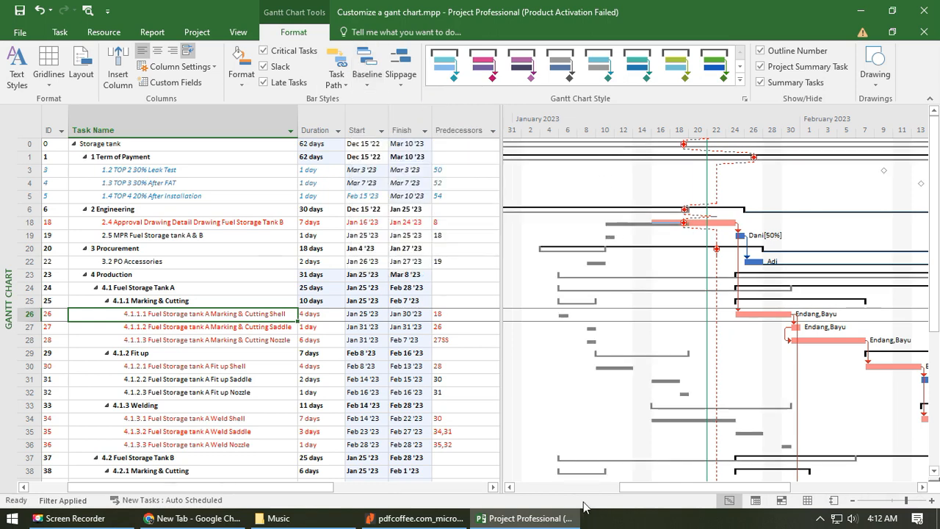
{"action": "left_click_drag", "start_coordinate": [662, 488], "coordinate": [788, 488]}
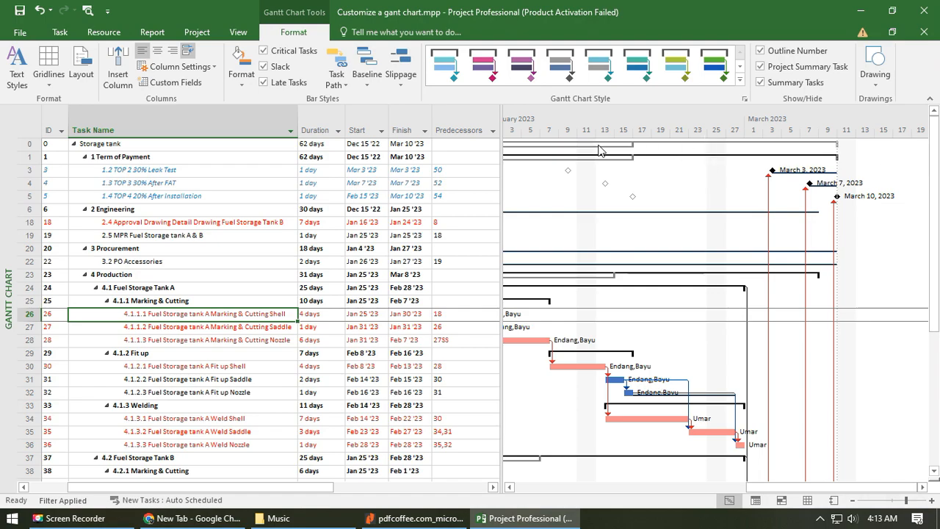
{"action": "scroll", "coordinate": [252, 382], "scroll_direction": "down", "scroll_amount": 8}
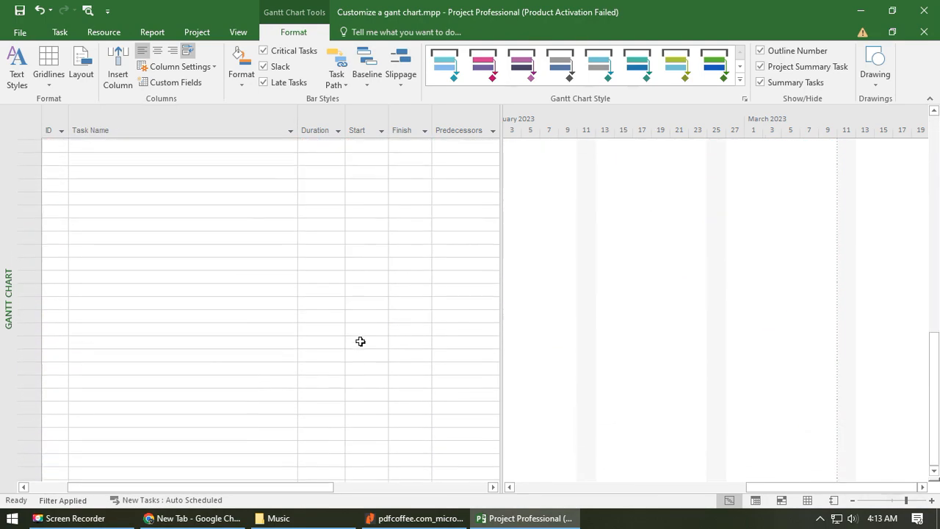
{"action": "scroll", "coordinate": [360, 340], "scroll_direction": "up", "scroll_amount": 10}
{"action": "scroll", "coordinate": [558, 360], "scroll_direction": "up", "scroll_amount": 8}
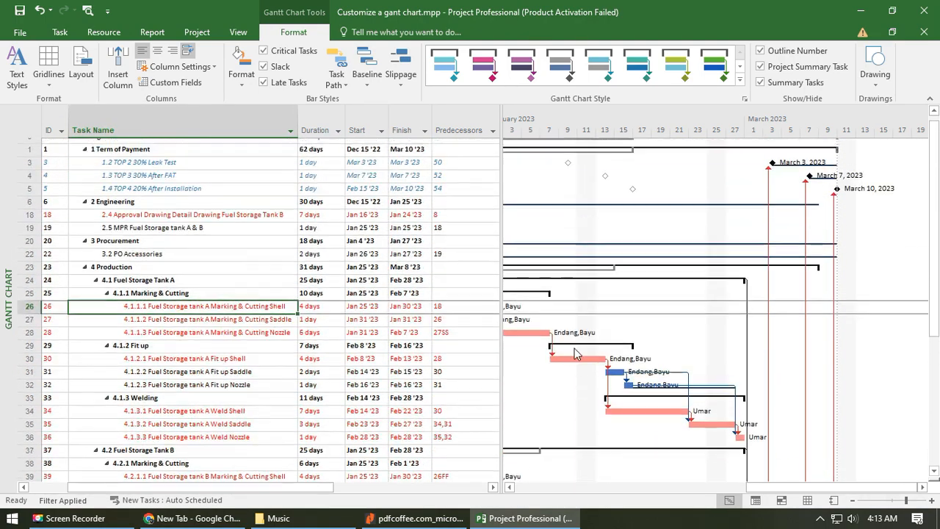
- Move the Resource Names column directly after the Predecessors column and widen the Gantt chart up to it
{"action": "scroll", "coordinate": [335, 342], "scroll_direction": "down", "scroll_amount": 7}
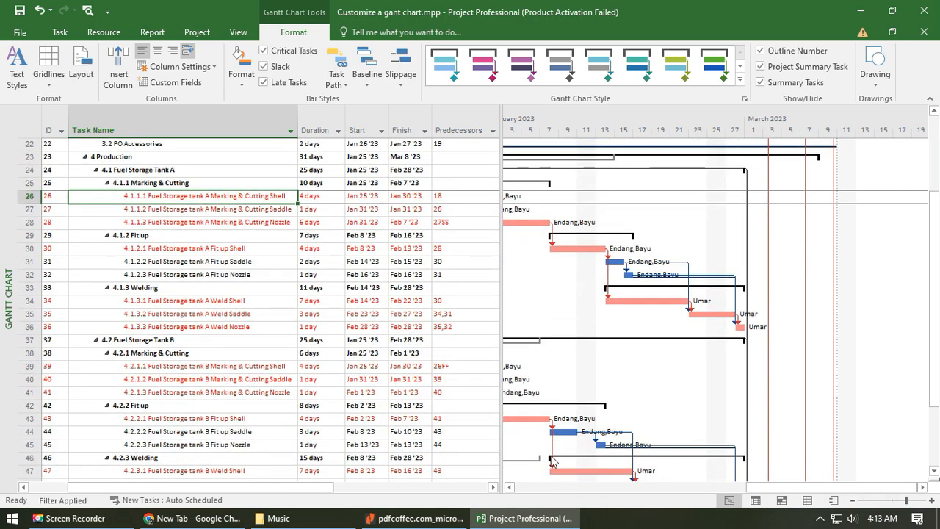
{"action": "scroll", "coordinate": [342, 396], "scroll_direction": "down", "scroll_amount": 3}
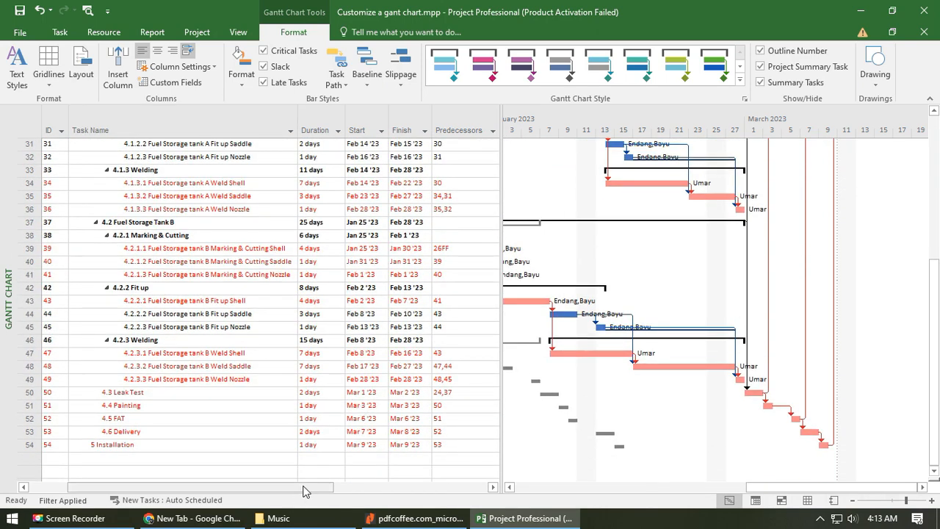
{"action": "mouse_move", "coordinate": [303, 486]}
{"action": "left_mouse_down"}
{"action": "mouse_move", "coordinate": [268, 487]}
{"action": "mouse_move", "coordinate": [311, 486]}
{"action": "left_mouse_up"}
{"action": "scroll", "coordinate": [390, 390], "scroll_direction": "up", "scroll_amount": 10}
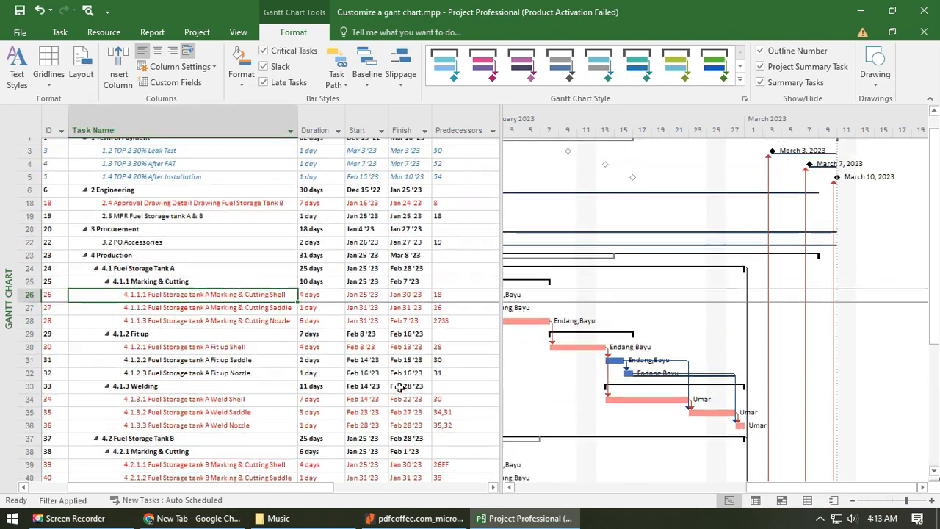
{"action": "scroll", "coordinate": [497, 382], "scroll_direction": "down", "scroll_amount": 7}
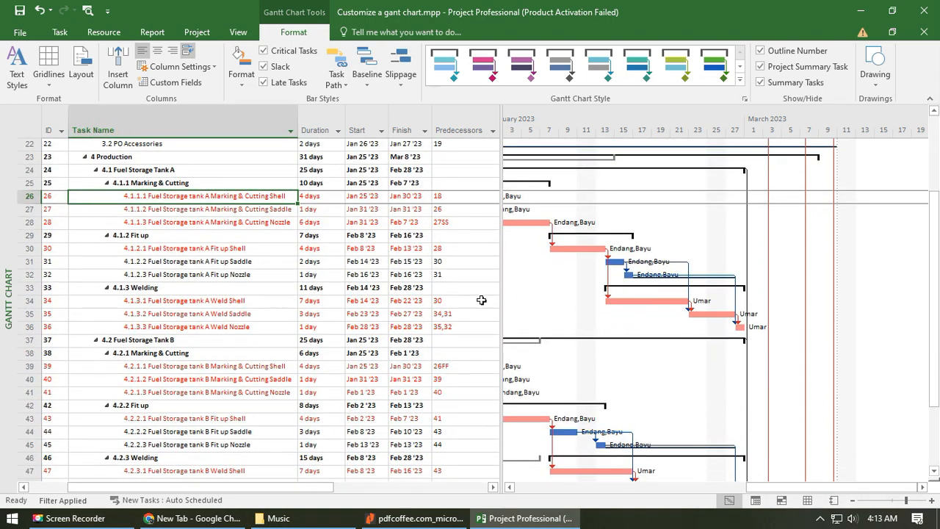
{"action": "left_click_drag", "start_coordinate": [502, 300], "coordinate": [796, 297]}
{"action": "left_click", "coordinate": [698, 125]}
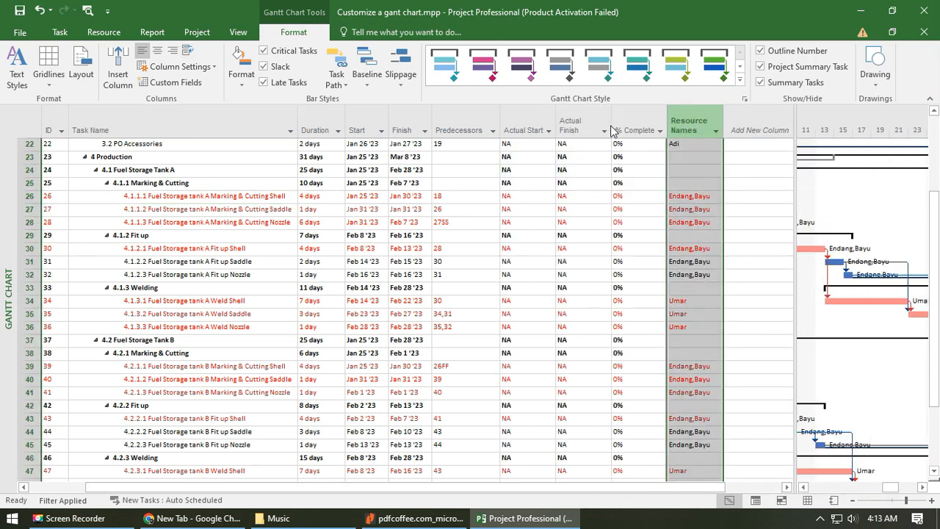
{"action": "left_click_drag", "start_coordinate": [610, 130], "coordinate": [502, 129]}
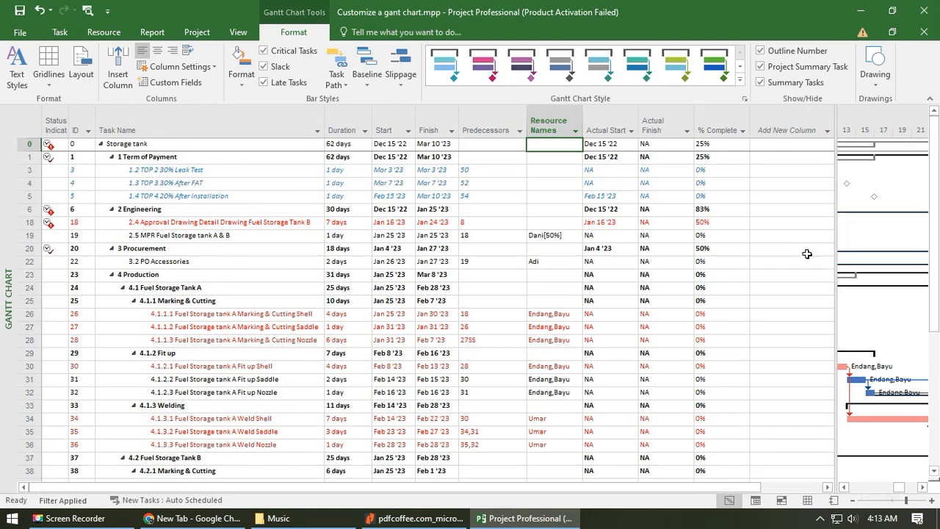
{"action": "left_click_drag", "start_coordinate": [833, 269], "coordinate": [583, 256]}
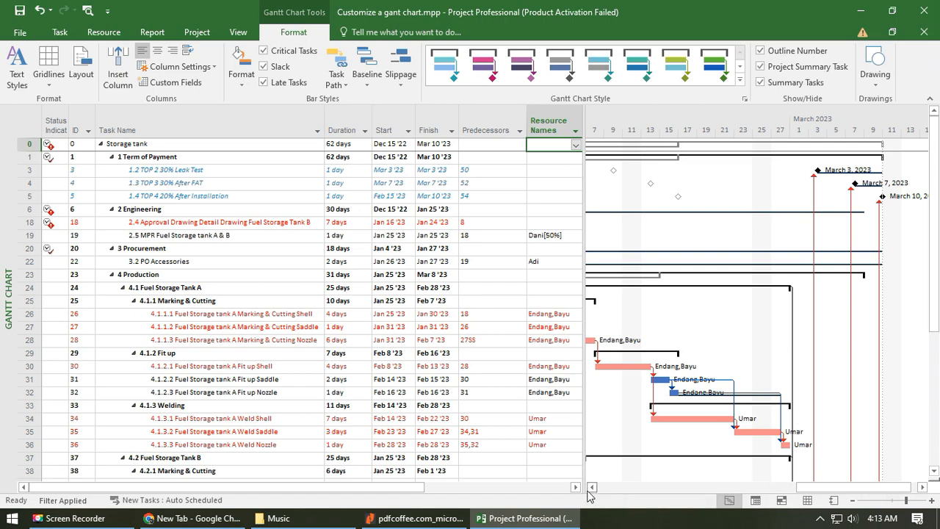
- Examine the Tank A and Tank B production tasks and the resources assigned to the Tank A Marking & Cutting tasks
{"action": "scroll", "coordinate": [499, 314], "scroll_direction": "down", "scroll_amount": 6}
{"action": "scroll", "coordinate": [514, 294], "scroll_direction": "down", "scroll_amount": 4}
{"action": "scroll", "coordinate": [518, 294], "scroll_direction": "up", "scroll_amount": 15}
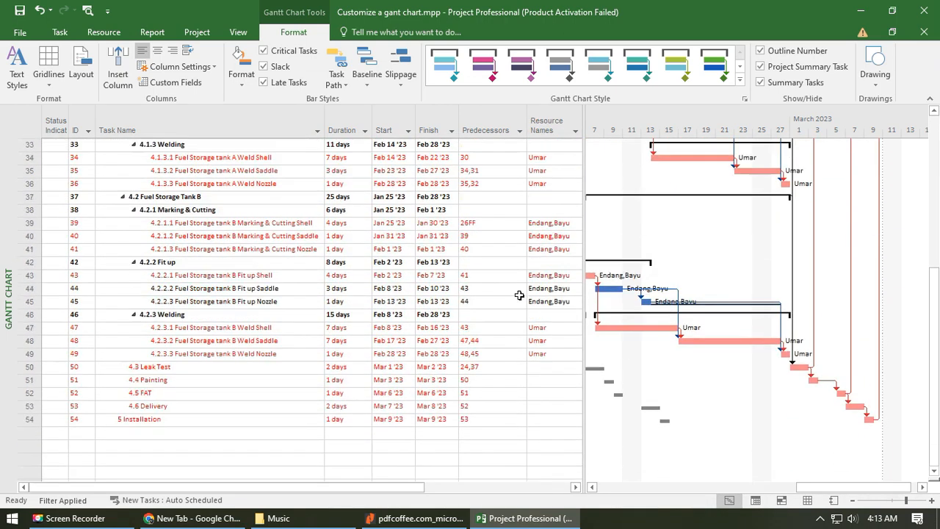
{"action": "scroll", "coordinate": [279, 338], "scroll_direction": "down", "scroll_amount": 2}
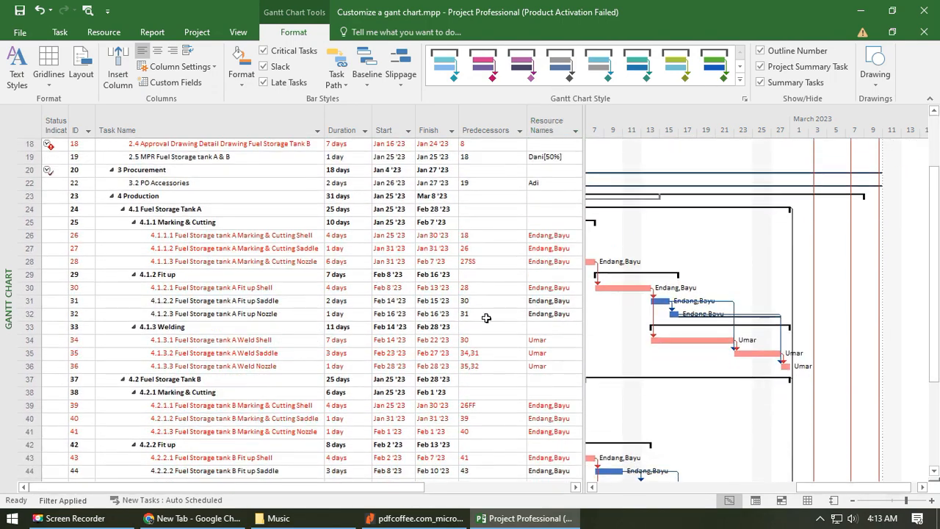
{"action": "left_click", "coordinate": [209, 213]}
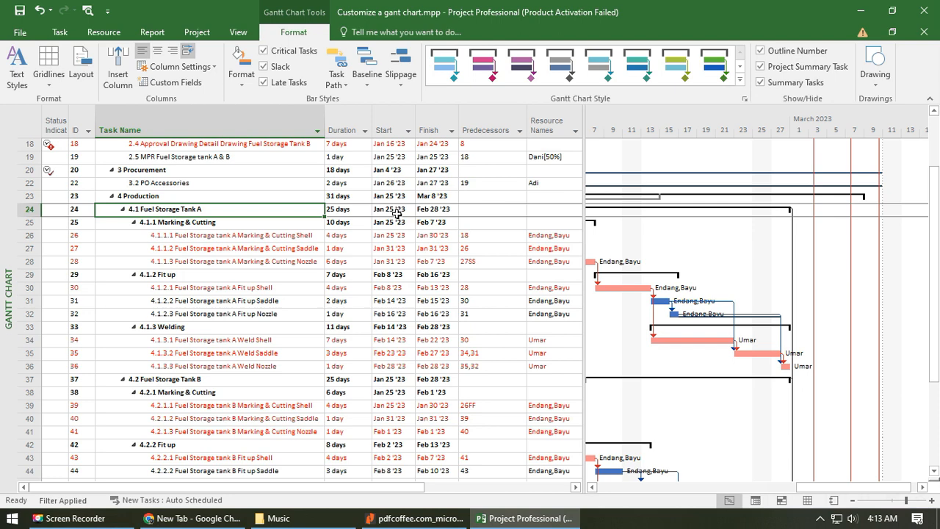
{"action": "left_click", "coordinate": [296, 237]}
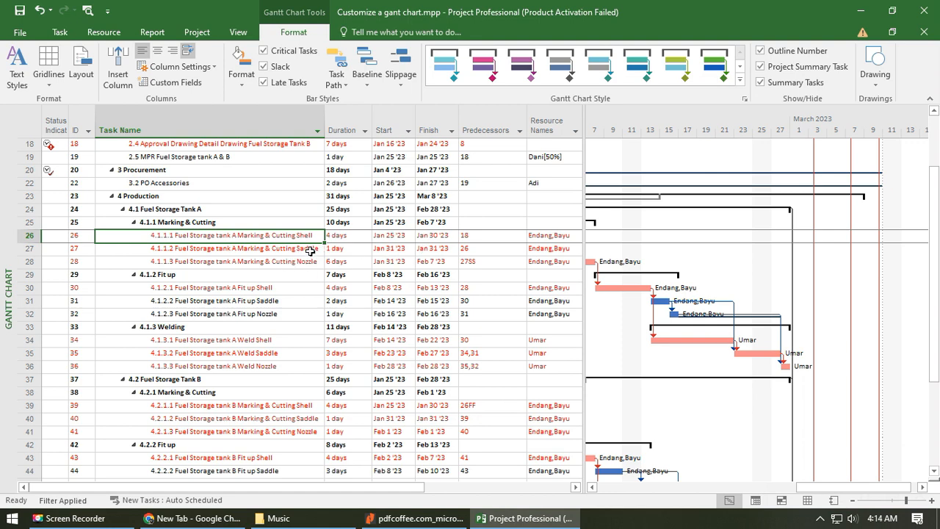
{"action": "left_click", "coordinate": [307, 250]}
{"action": "left_click", "coordinate": [282, 263]}
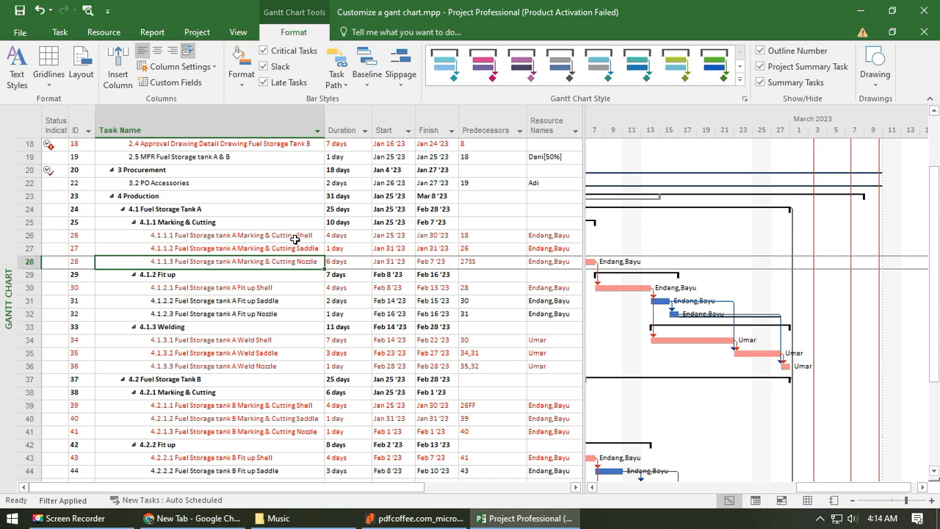
{"action": "left_click", "coordinate": [295, 239]}
{"action": "left_click", "coordinate": [287, 250]}
{"action": "left_click", "coordinate": [290, 264]}
{"action": "left_click", "coordinate": [554, 235]}
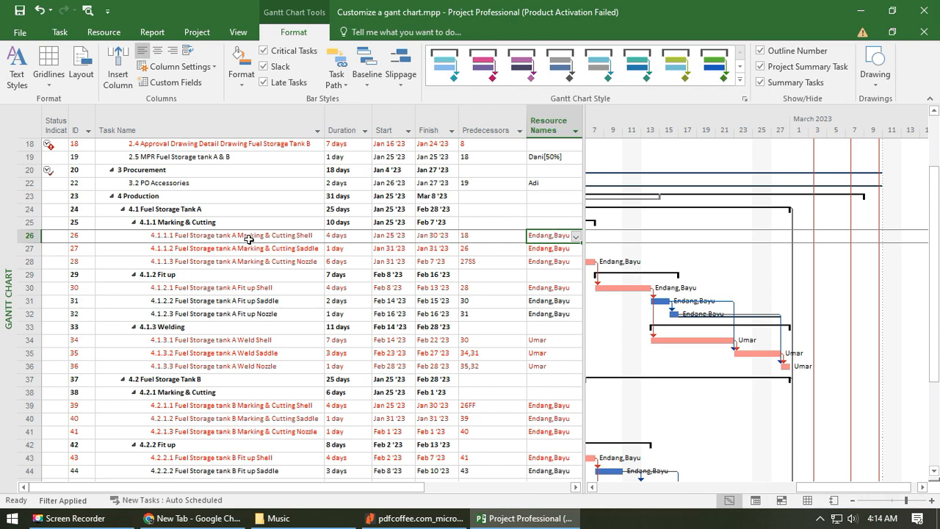
{"action": "left_click", "coordinate": [558, 250]}
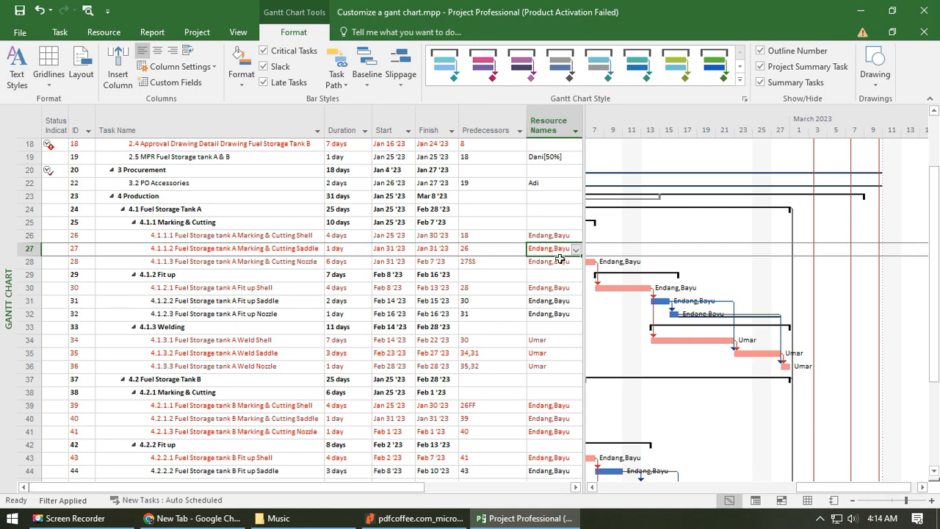
{"action": "scroll", "coordinate": [597, 264], "scroll_direction": "up", "scroll_amount": 2}
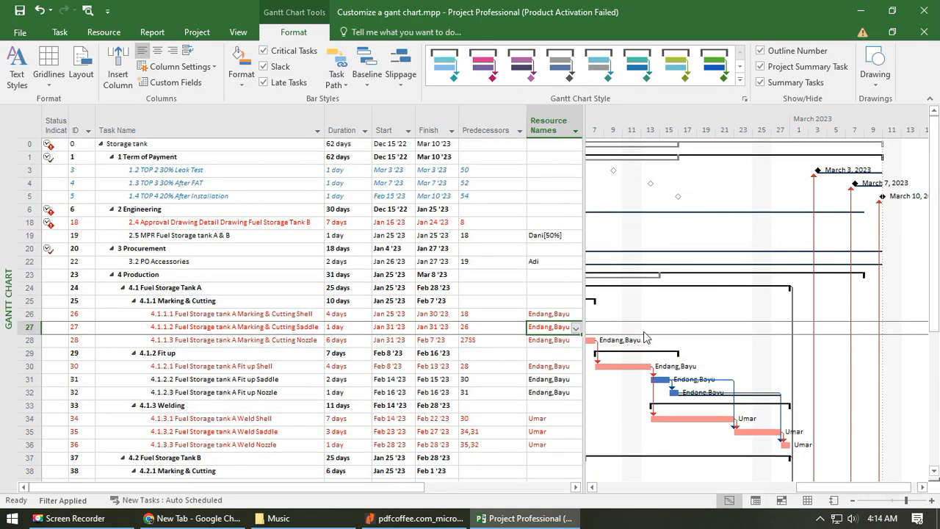
- Replace the resources of task 4.1.1.2 Fuel Storage tank A Marking & Cutting Saddle with two new people, entering their names separated by a comma
{"action": "left_click", "coordinate": [577, 329]}
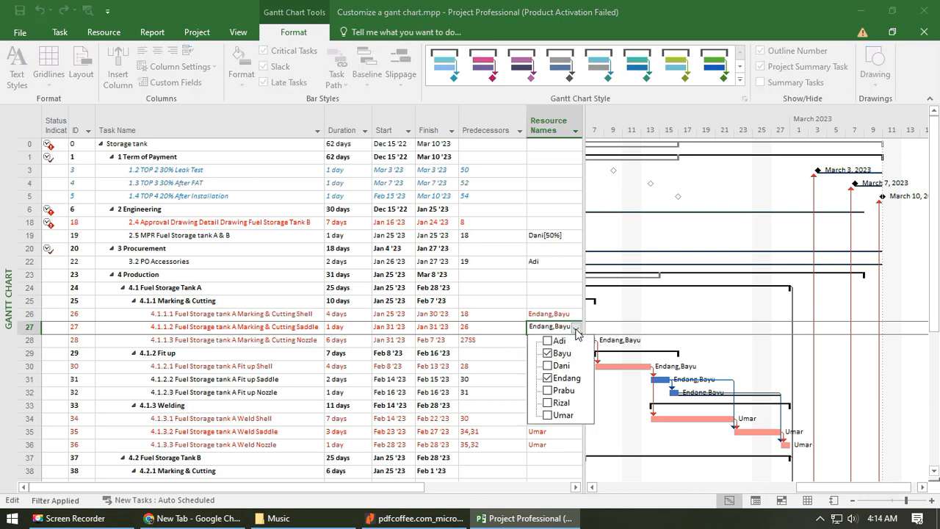
{"action": "left_click", "coordinate": [577, 331]}
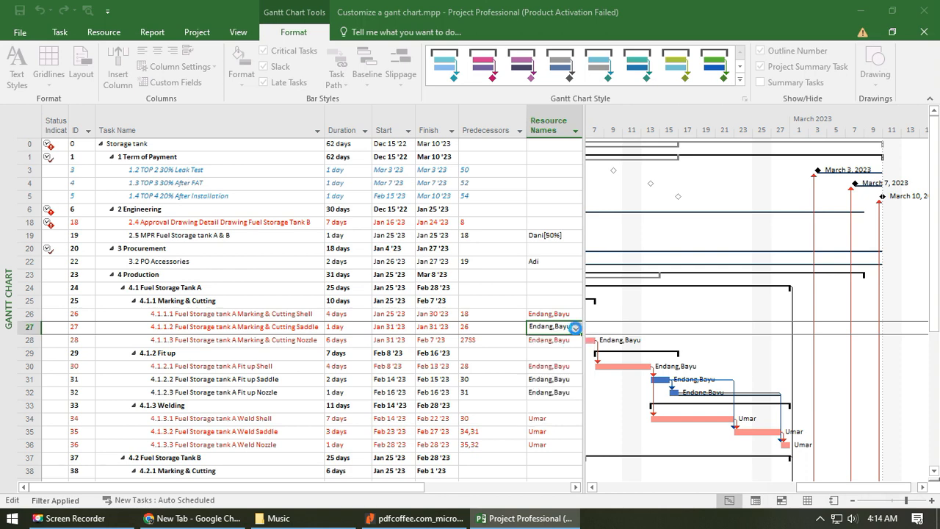
{"action": "left_click", "coordinate": [555, 342]}
{"action": "left_click", "coordinate": [556, 329]}
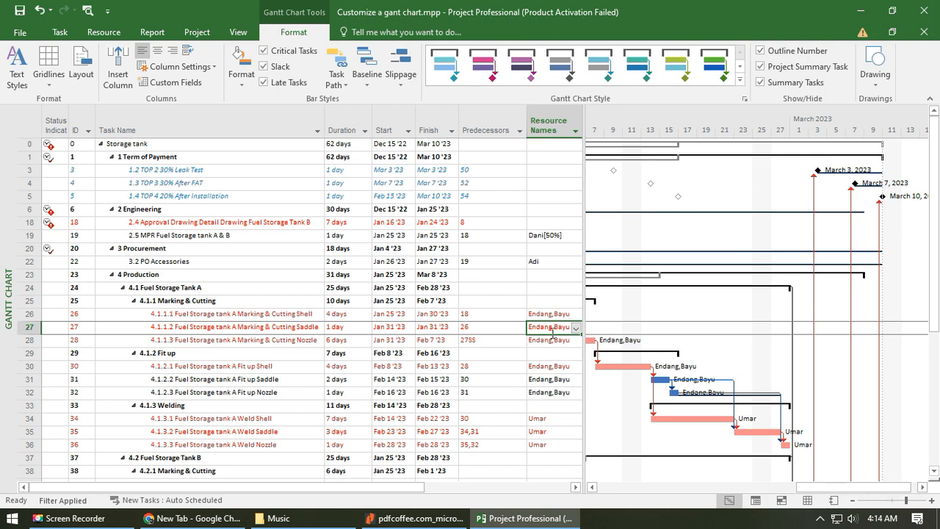
{"action": "type", "text": "Risman"}
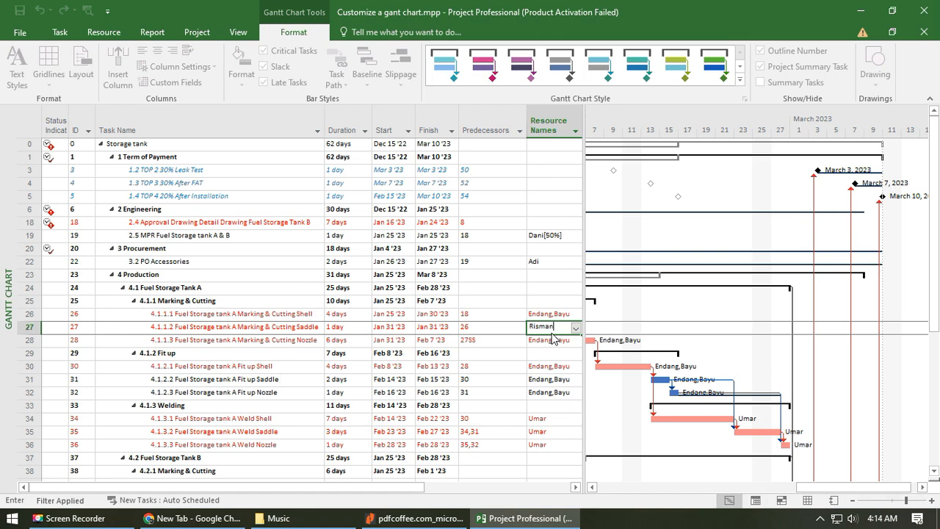
{"action": "key", "text": "Return"}
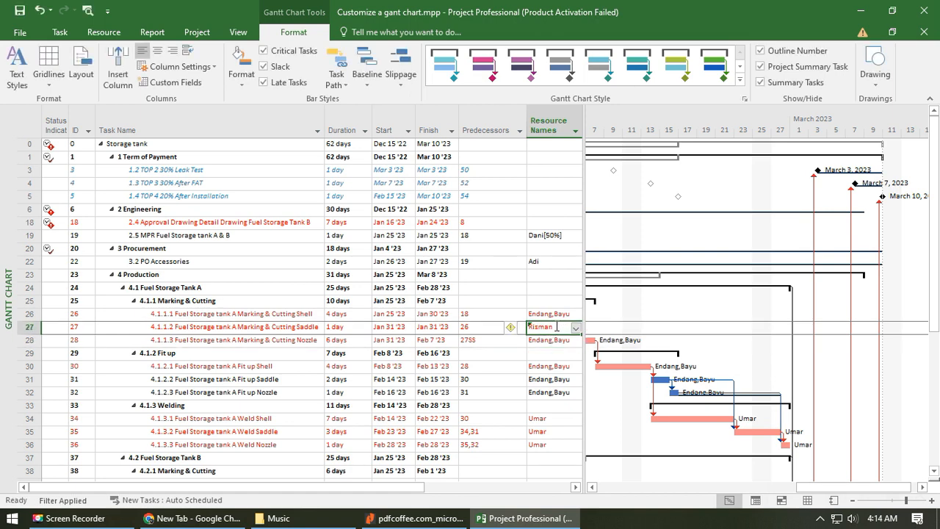
{"action": "left_click", "coordinate": [564, 326]}
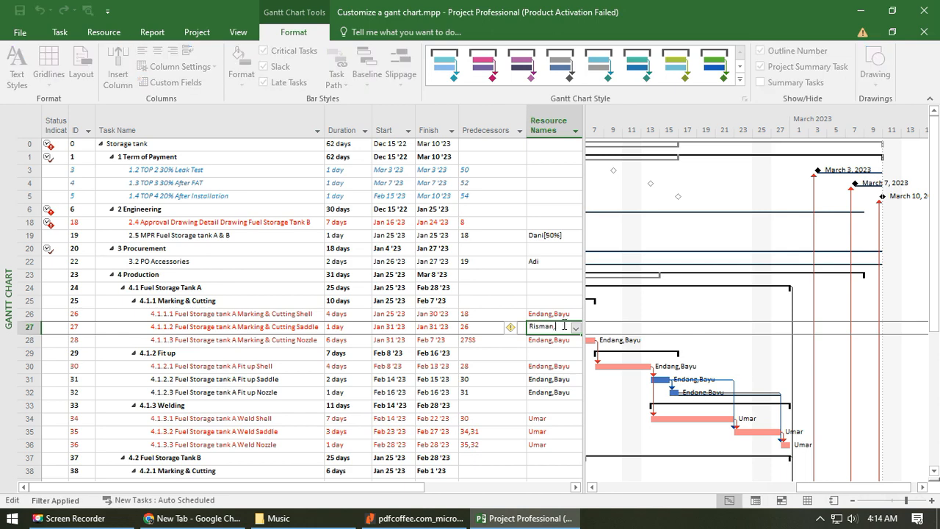
{"action": "type", "text": ",Riki"}
{"action": "key", "text": "Return"}
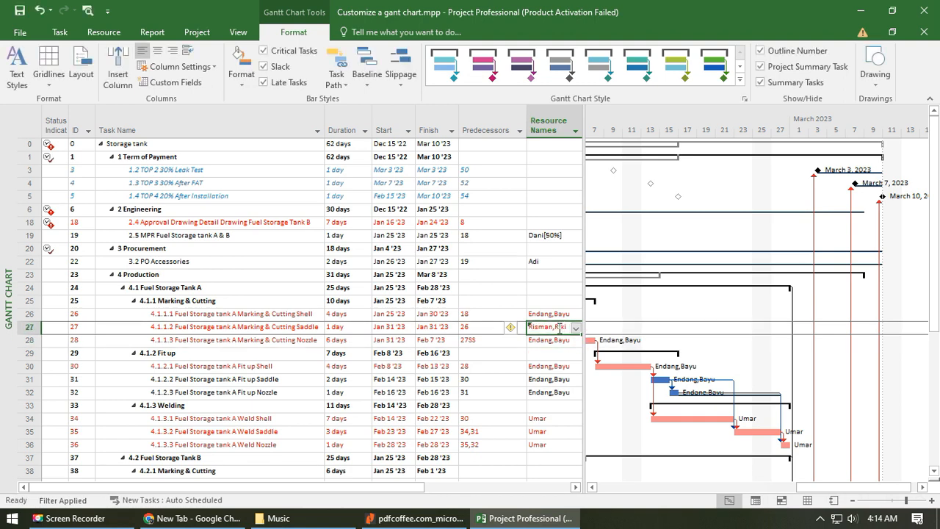
- Set the predecessor of task 4.1.1.2 Fuel Storage tank A Marking & Cutting Saddle to 26SS
{"action": "left_click", "coordinate": [486, 327]}
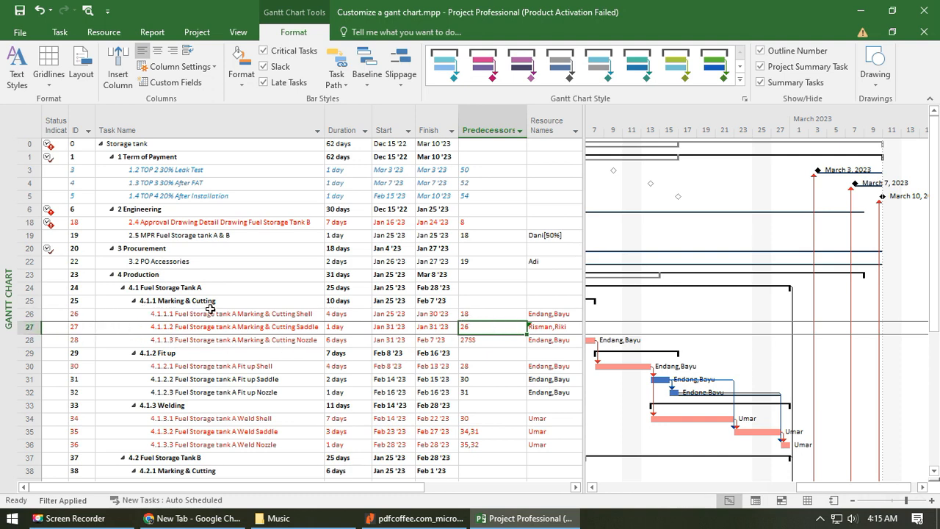
{"action": "left_click", "coordinate": [495, 332]}
{"action": "type", "text": "ss"}
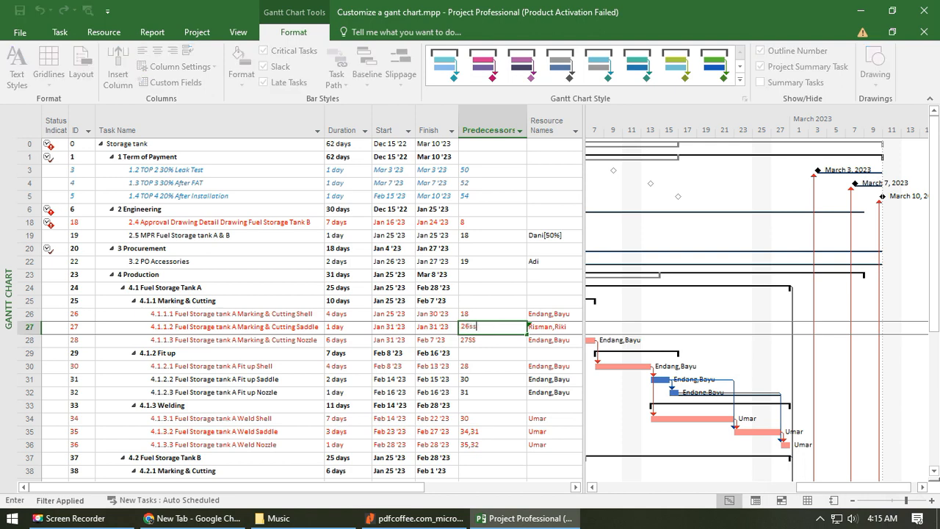
{"action": "key", "text": "Return"}
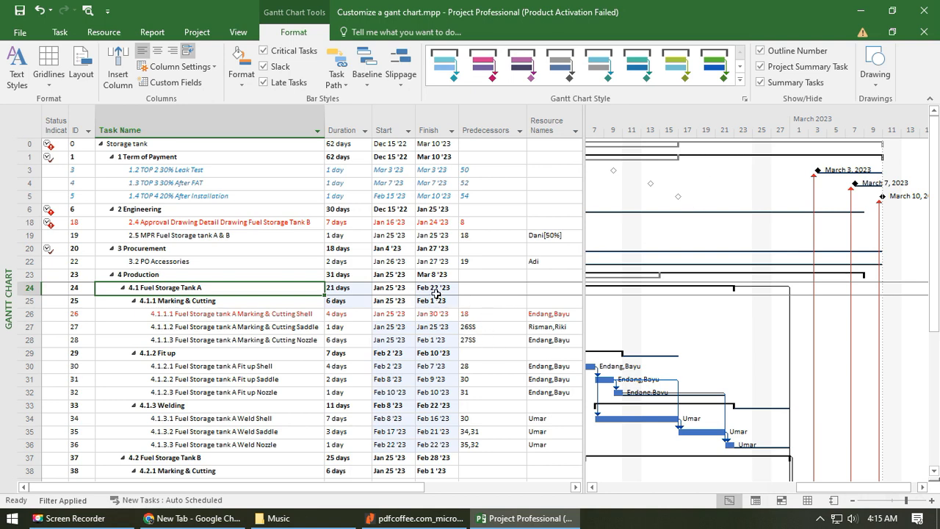
- Copy the resource names of task 4.1.1.2 Marking & Cutting Saddle to task 4.1.2.2 Fuel Storage tank A Fit up Saddle
{"action": "scroll", "coordinate": [438, 340], "scroll_direction": "down", "scroll_amount": 1}
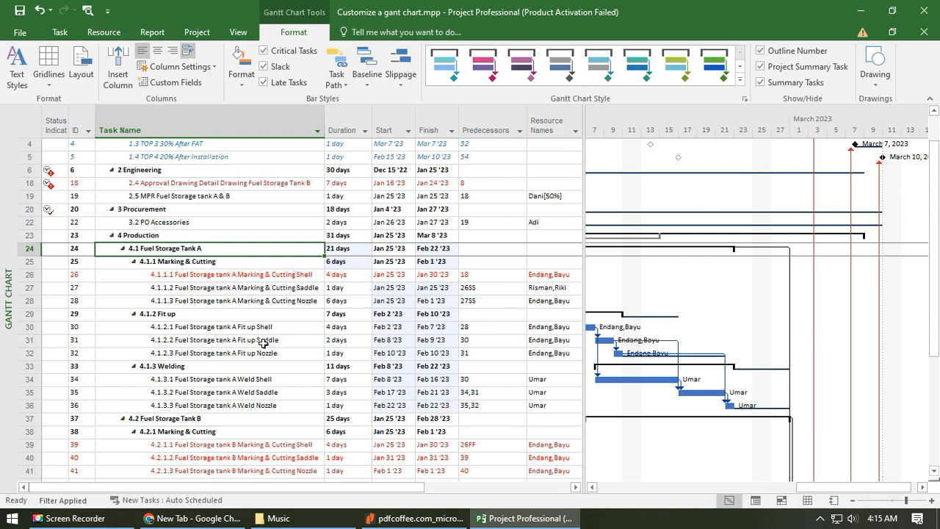
{"action": "left_click", "coordinate": [491, 328]}
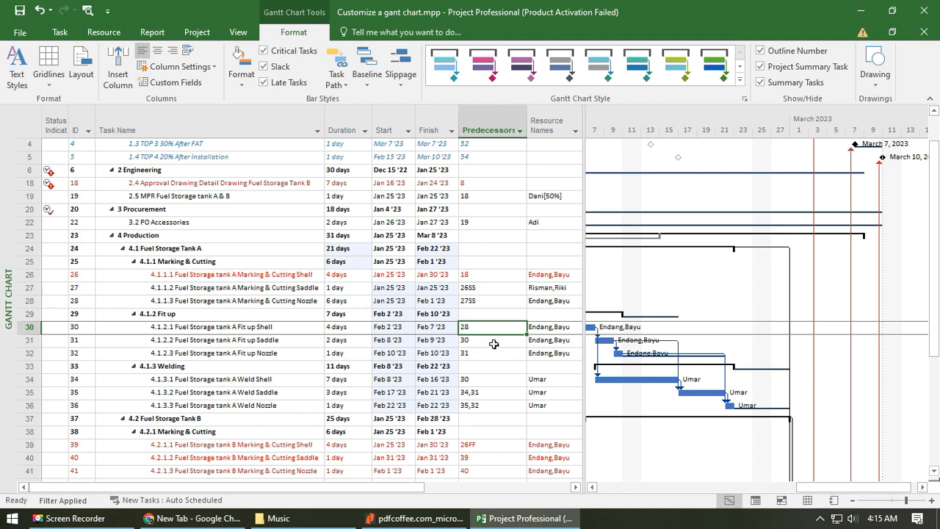
{"action": "left_click", "coordinate": [289, 332]}
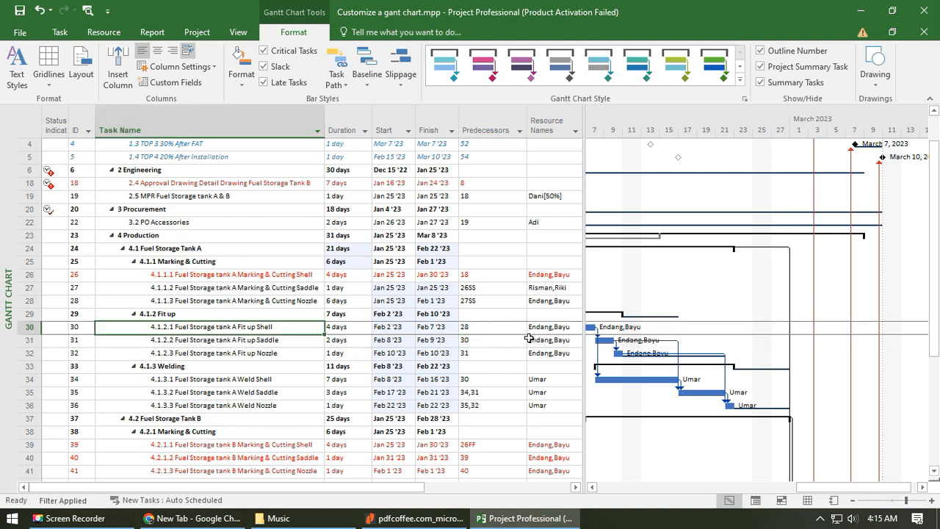
{"action": "left_click", "coordinate": [493, 327]}
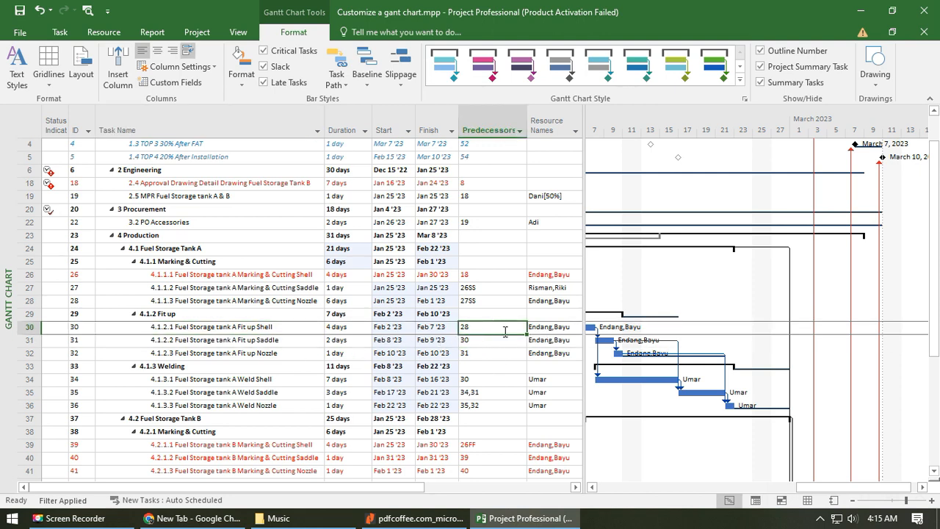
{"action": "left_click", "coordinate": [548, 344]}
{"action": "left_click", "coordinate": [560, 288]}
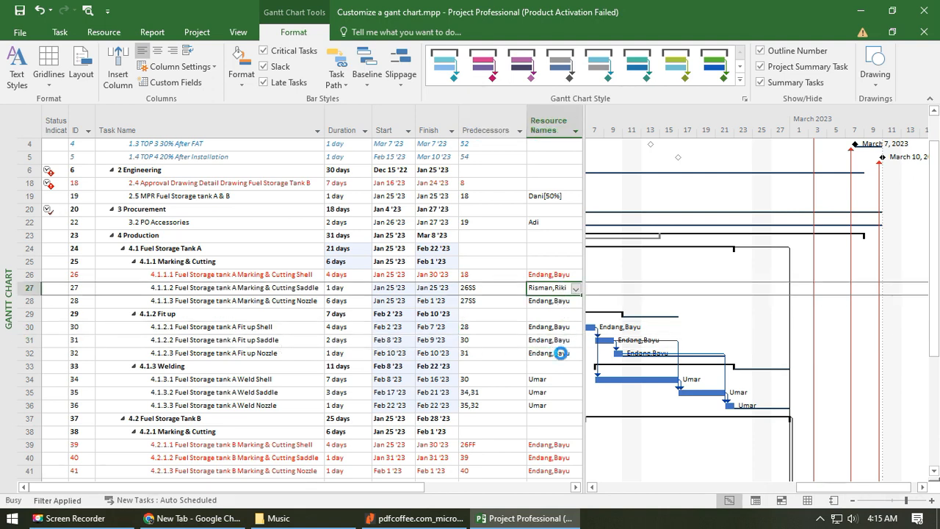
{"action": "left_click", "coordinate": [560, 342]}
{"action": "type", "text": "Risman,Riki"}
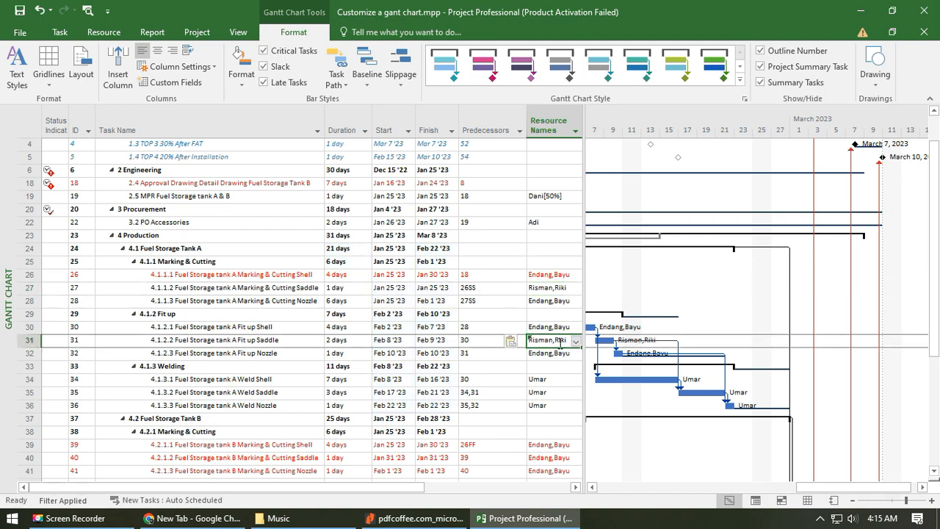
- Set the predecessor of task 4.1.2.2 Fuel Storage tank A Fit up Saddle to 30FF+1 day
{"action": "left_click", "coordinate": [487, 340]}
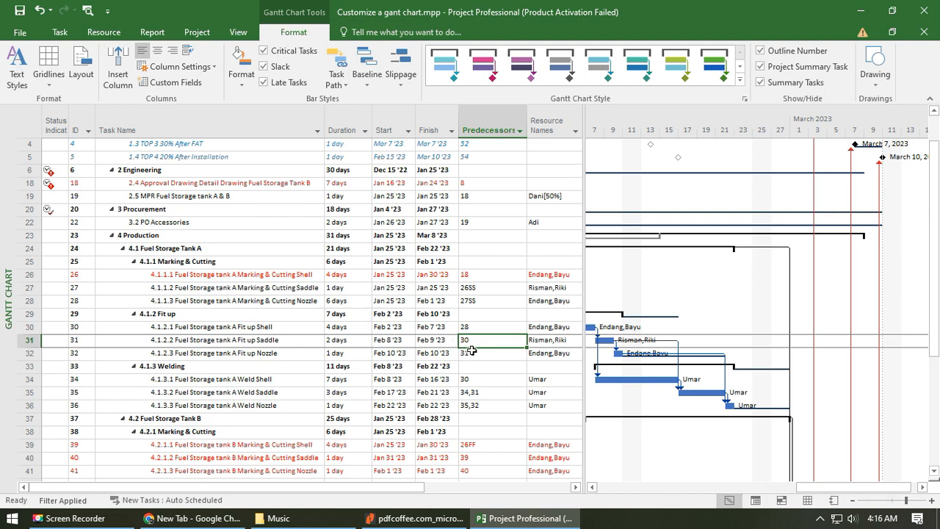
{"action": "type", "text": "30"}
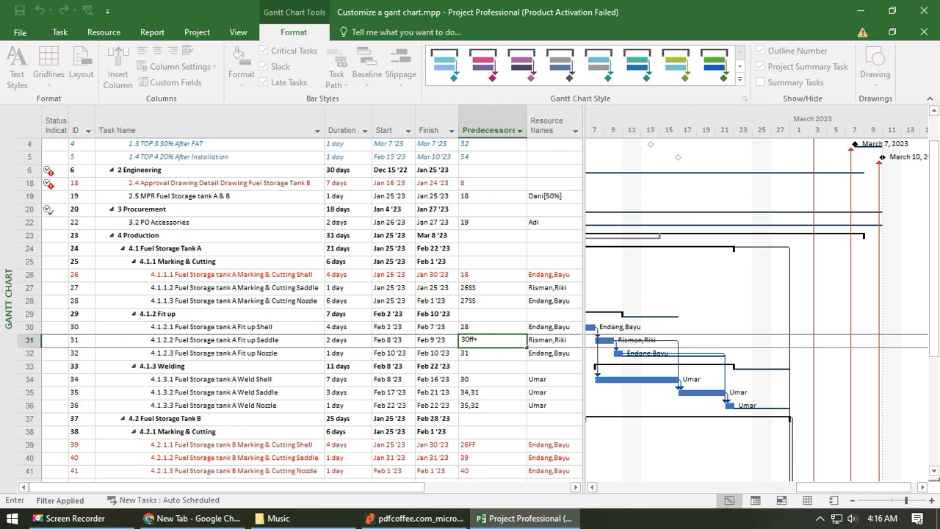
{"action": "left_click", "coordinate": [472, 351]}
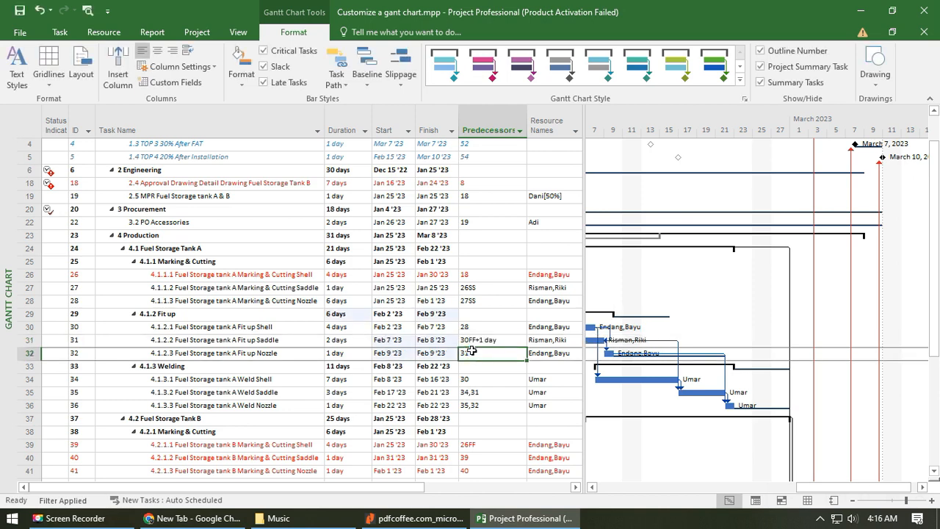
{"action": "left_click", "coordinate": [494, 341]}
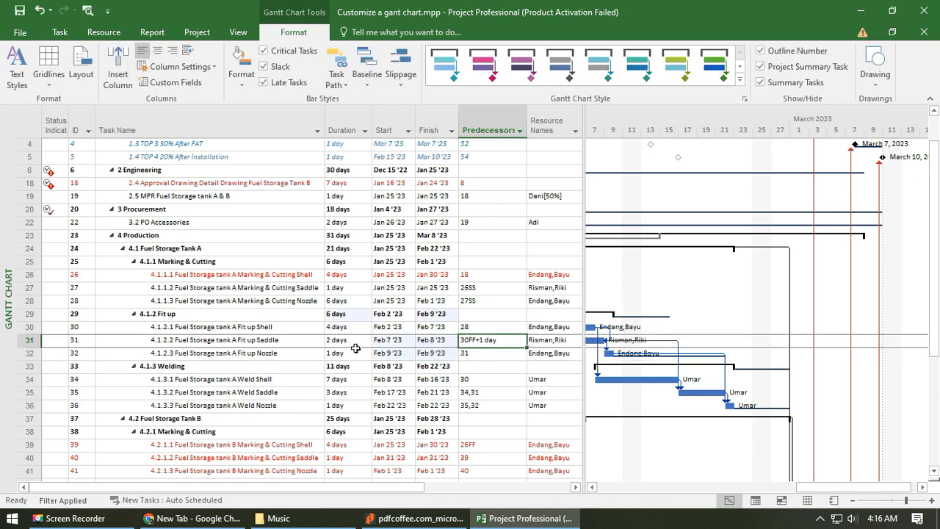
- Compare the dates and durations of tasks 4.1.2.1 Fuel Storage tank A Fit up Shell and 4.1.2.2 Fit up Saddle
{"action": "left_click", "coordinate": [294, 341]}
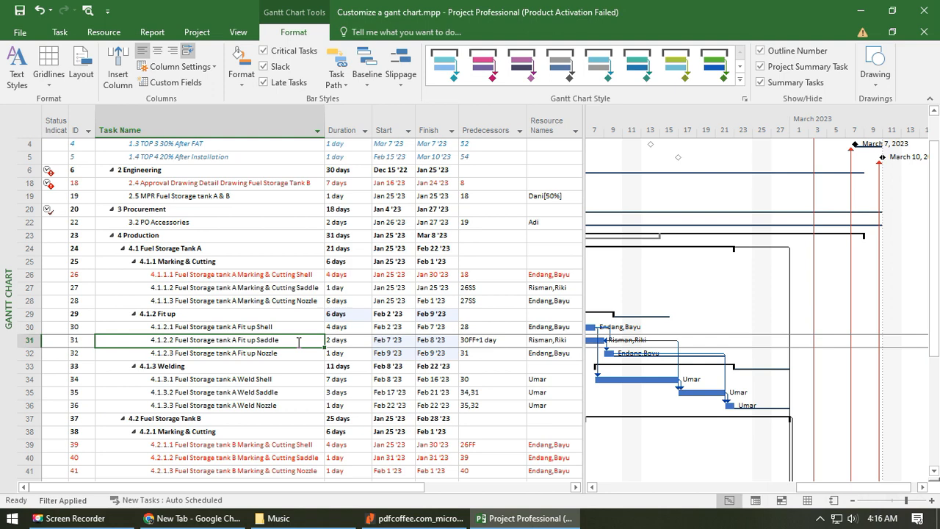
{"action": "left_click", "coordinate": [309, 326]}
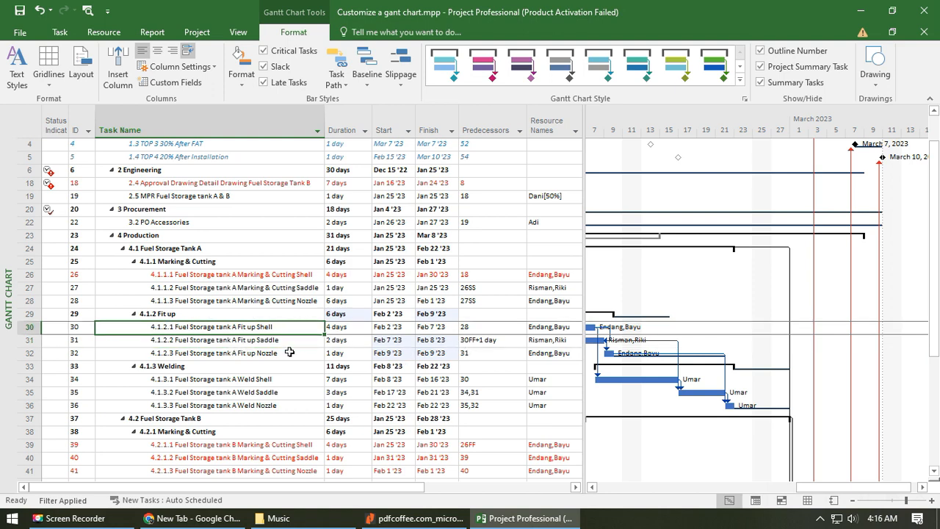
{"action": "left_click", "coordinate": [299, 343]}
{"action": "left_click", "coordinate": [302, 330]}
{"action": "left_click", "coordinate": [299, 340]}
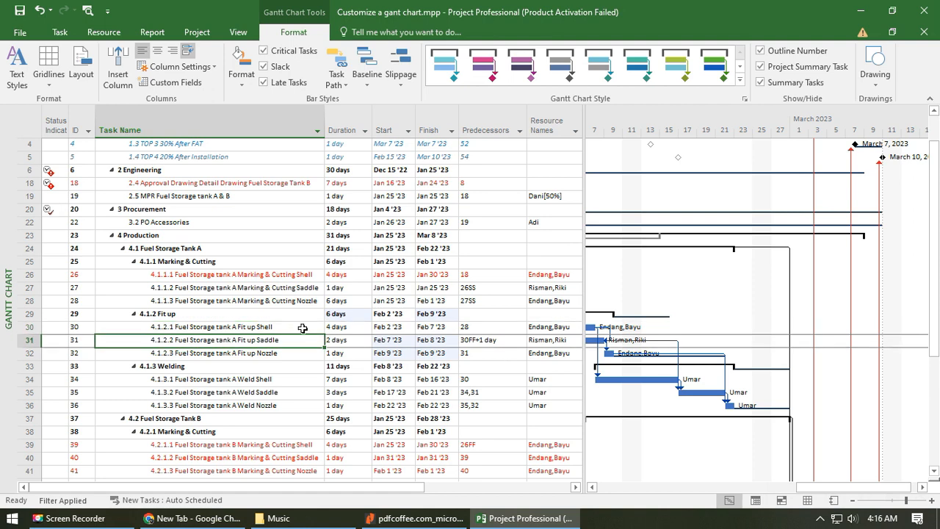
{"action": "left_click", "coordinate": [302, 329]}
{"action": "left_click", "coordinate": [301, 340]}
{"action": "left_click", "coordinate": [305, 328]}
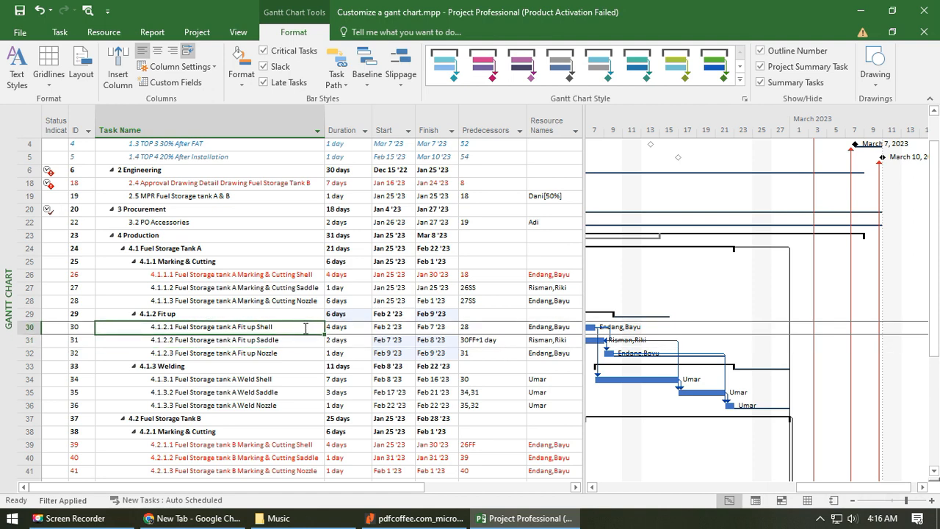
{"action": "left_click", "coordinate": [301, 340]}
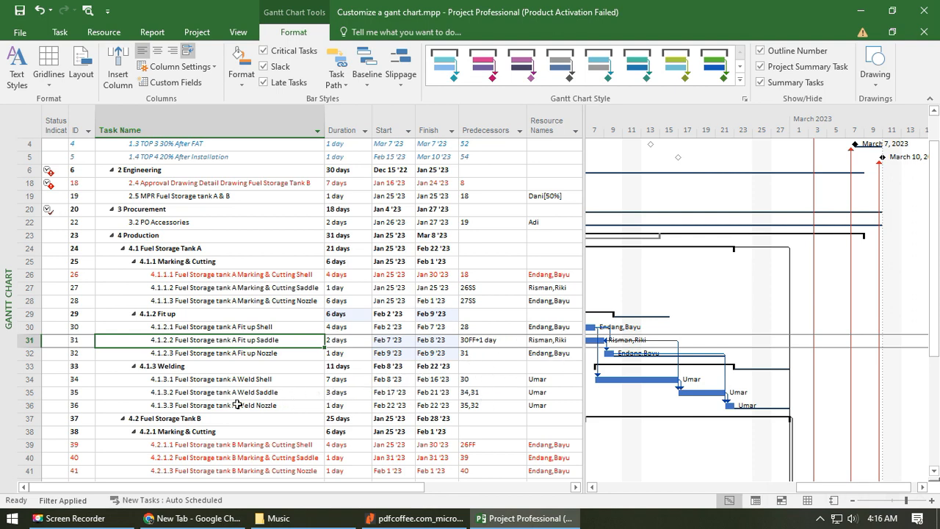
- Set the predecessor of task 4.1.3.2 Fuel Storage tank A Weld Saddle to 31 only
{"action": "left_click", "coordinate": [544, 393]}
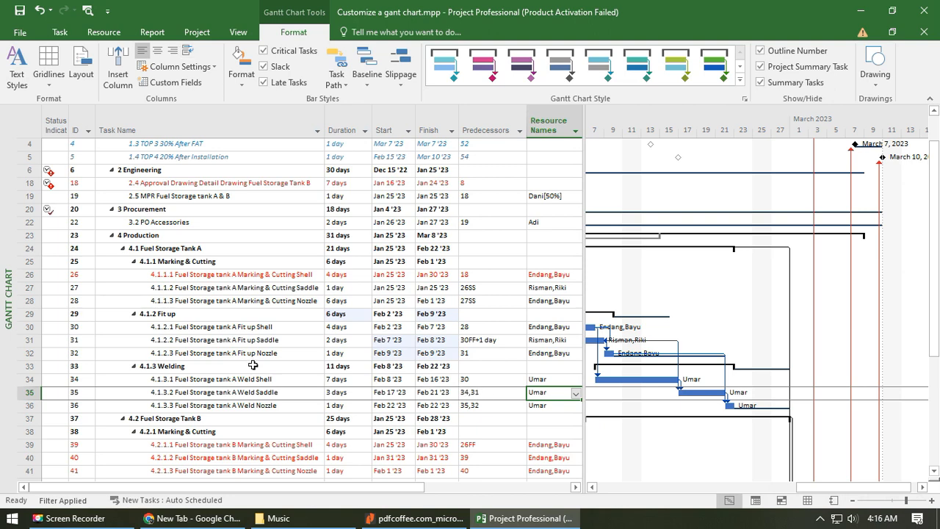
{"action": "left_click", "coordinate": [485, 392]}
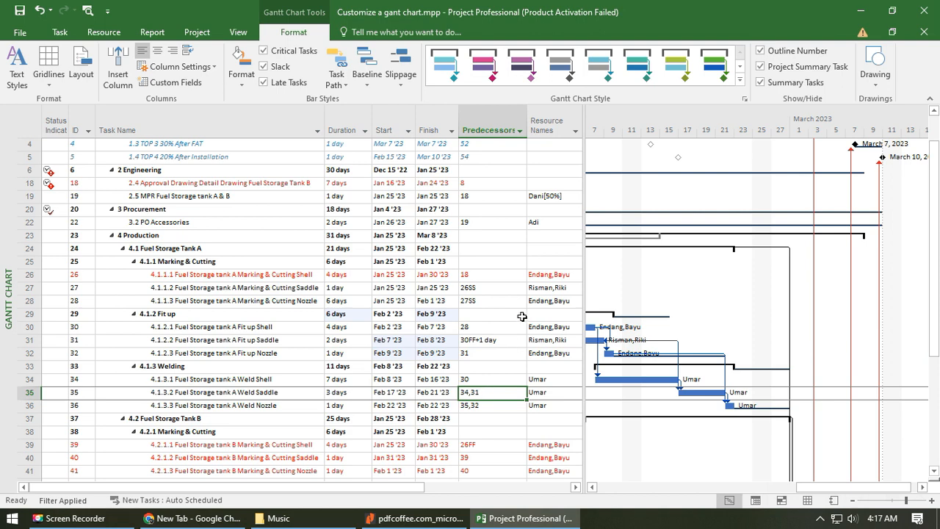
{"action": "type", "text": "31"}
{"action": "key", "text": "Return"}
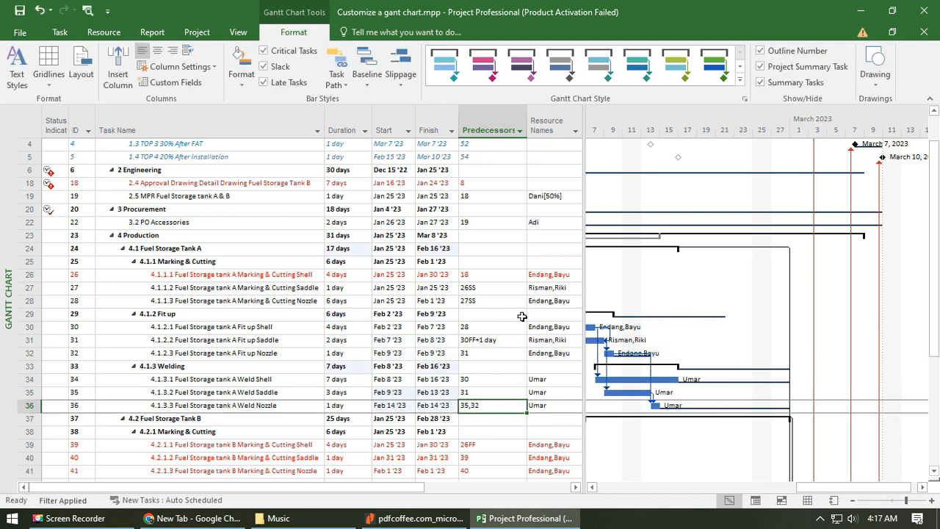
- Set the predecessor of task 4.1.3.3 Fuel Storage tank A Weld Nozzle to 35 only
{"action": "key", "text": "Up"}
{"action": "key", "text": "Up"}
{"action": "key", "text": "Up"}
{"action": "key", "text": "Up"}
{"action": "key", "text": "Up"}
{"action": "key", "text": "Up"}
{"action": "key", "text": "Up"}
{"action": "key", "text": "Up"}
{"action": "key", "text": "Up"}
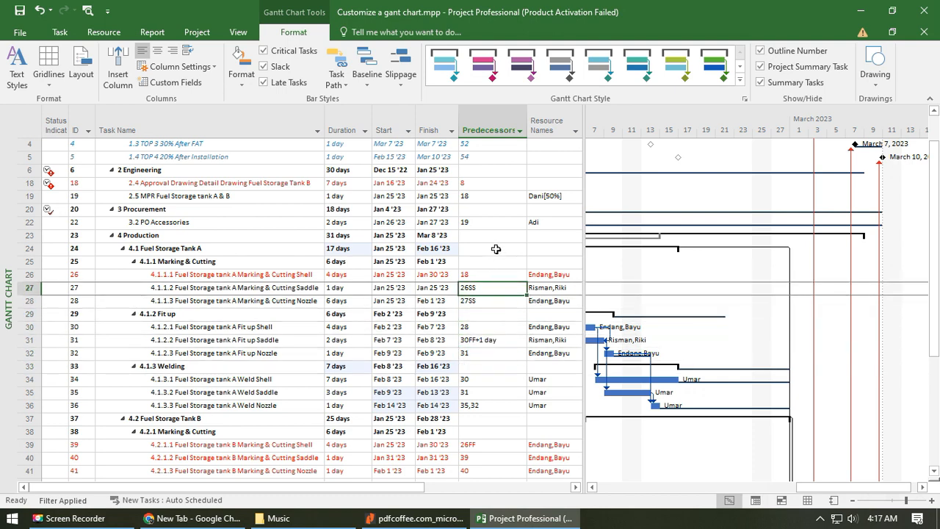
{"action": "left_click", "coordinate": [483, 406]}
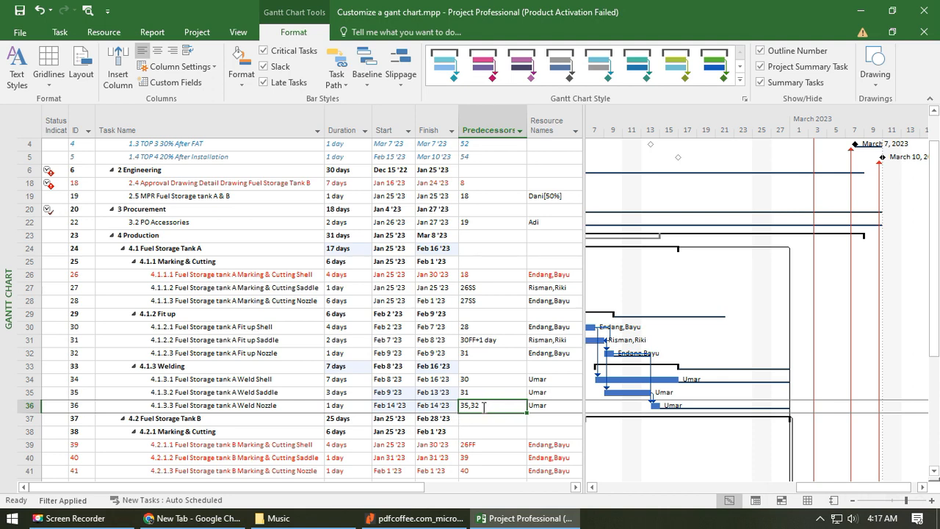
{"action": "type", "text": "35"}
{"action": "key", "text": "Return"}
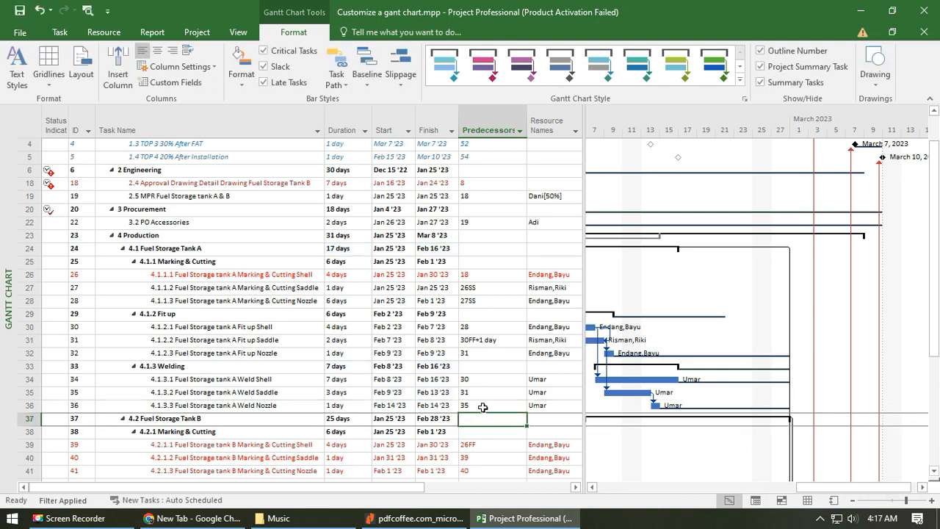
- Set the predecessor of task 4.1.2.3 Fuel Storage tank A Fit up Nozzle to 31FF
{"action": "key", "text": "Up"}
{"action": "key", "text": "Up"}
{"action": "key", "text": "Up"}
{"action": "key", "text": "Up"}
{"action": "key", "text": "Up"}
{"action": "key", "text": "Up"}
{"action": "key", "text": "Down"}
{"action": "key", "text": "Down"}
{"action": "key", "text": "Down"}
{"action": "key", "text": "Down"}
{"action": "key", "text": "Down"}
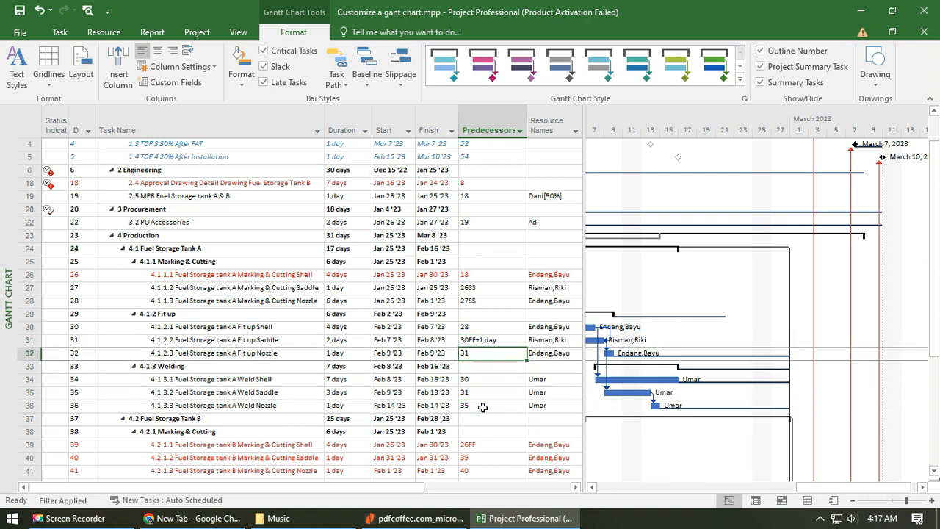
{"action": "key", "text": "Up"}
{"action": "key", "text": "Up"}
{"action": "key", "text": "Up"}
{"action": "key", "text": "Up"}
{"action": "key", "text": "F2"}
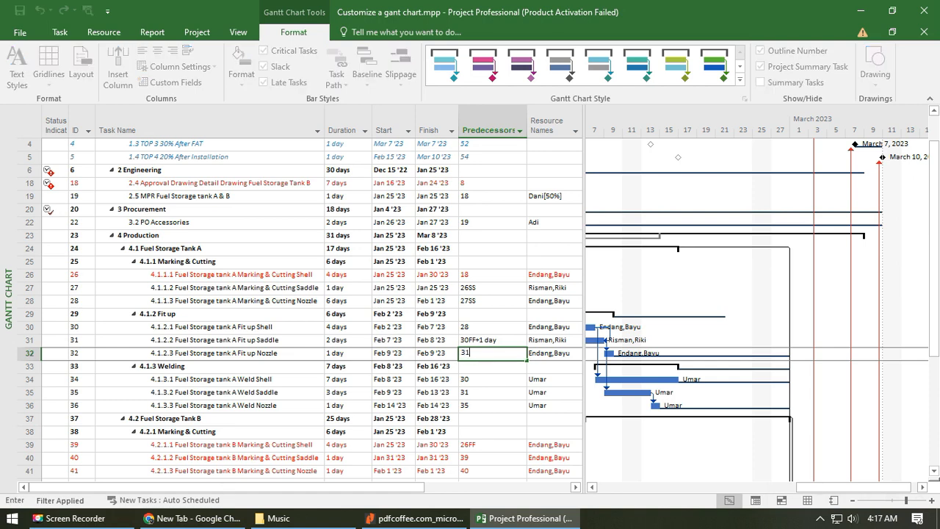
{"action": "type", "text": "ff"}
{"action": "key", "text": "Return"}
- Review the predecessors of the Fuel Storage Tank A tasks from Marking & Cutting through Welding
{"action": "key", "text": "Up"}
{"action": "key", "text": "Up"}
{"action": "key", "text": "Up"}
{"action": "key", "text": "Up"}
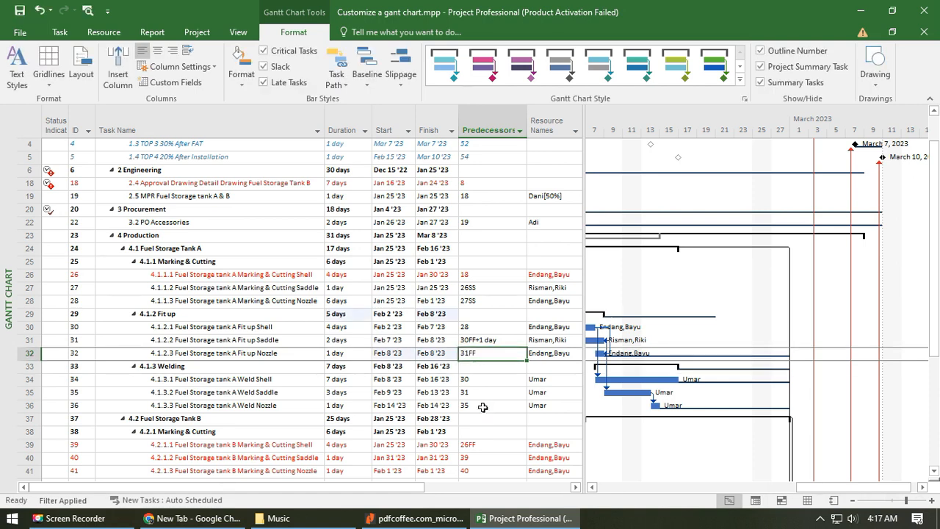
{"action": "key", "text": "Up"}
{"action": "key", "text": "Up"}
{"action": "key", "text": "Up"}
{"action": "key", "text": "Up"}
{"action": "key", "text": "Up"}
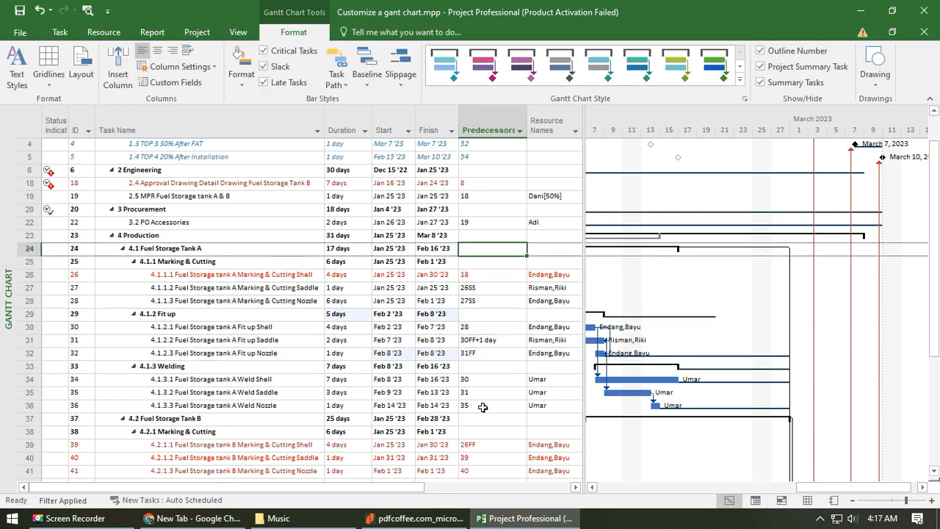
{"action": "key", "text": "Down"}
{"action": "key", "text": "Down"}
{"action": "key", "text": "Down"}
{"action": "key", "text": "Down"}
{"action": "key", "text": "Down"}
{"action": "key", "text": "Down"}
{"action": "key", "text": "Down"}
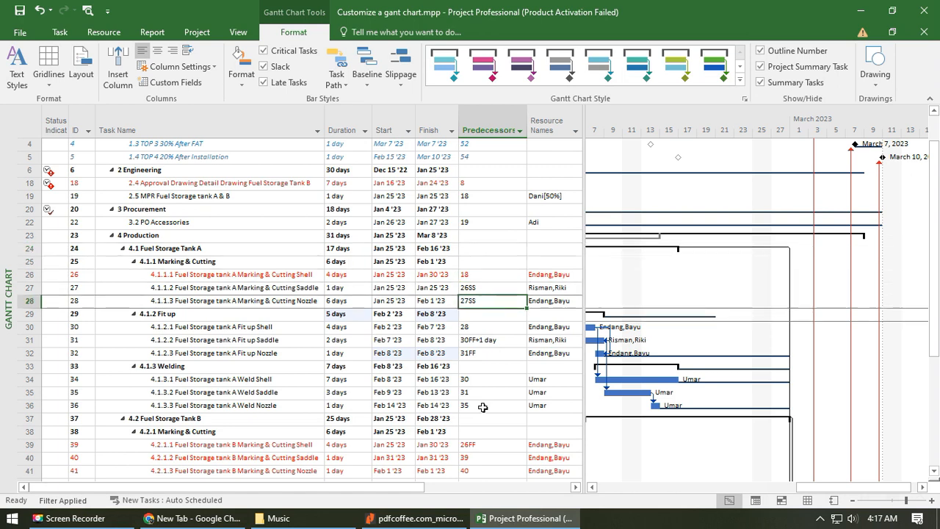
{"action": "key", "text": "Down"}
{"action": "key", "text": "Down"}
{"action": "key", "text": "Down"}
{"action": "key", "text": "Down"}
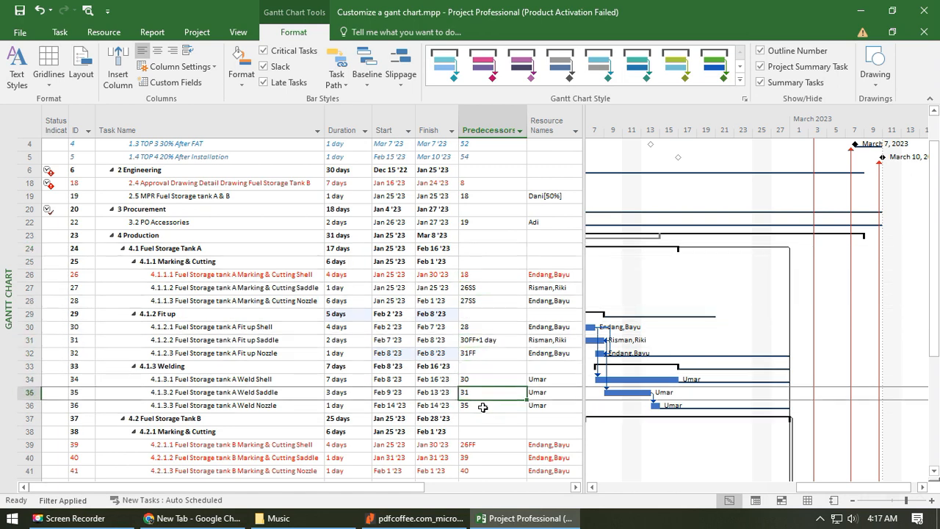
- Change the predecessor of task 4.1.3.3 Fuel Storage tank A Weld Nozzle to 35FF
{"action": "key", "text": "Down"}
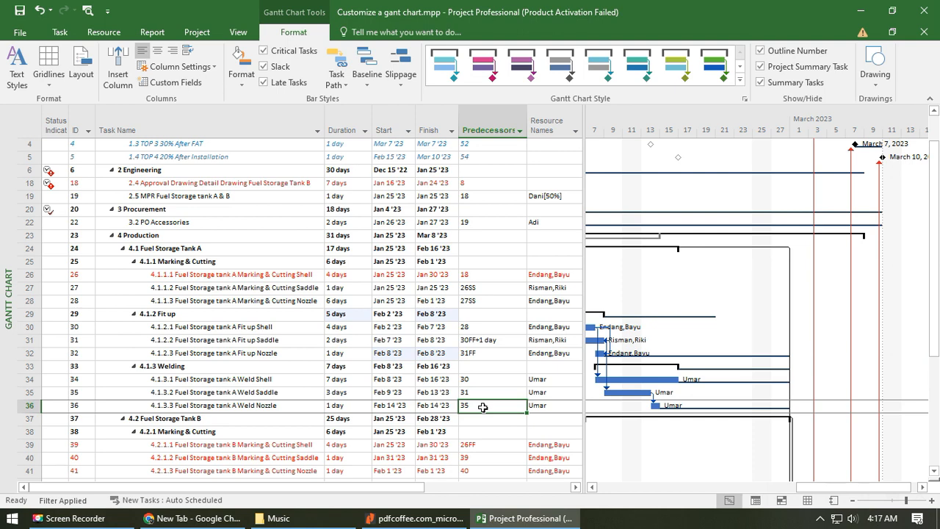
{"action": "key", "text": "F2"}
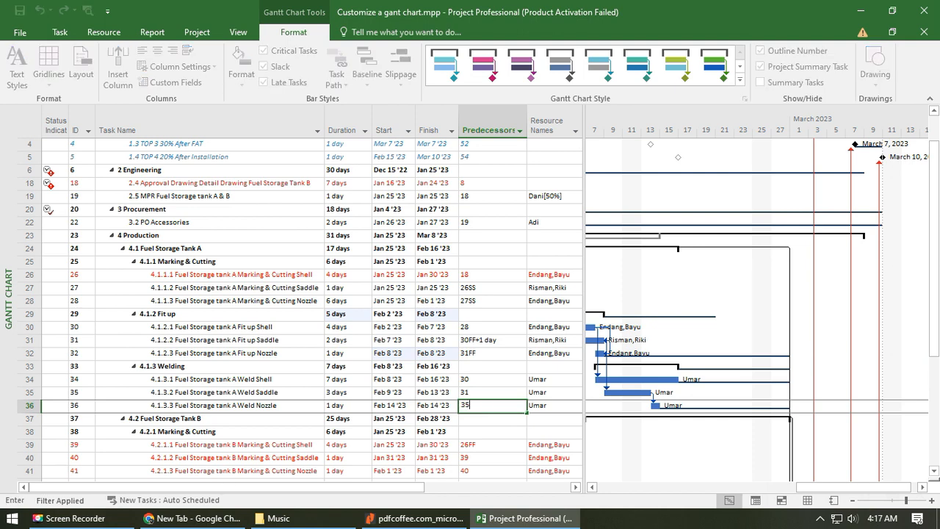
{"action": "key", "text": "Return"}
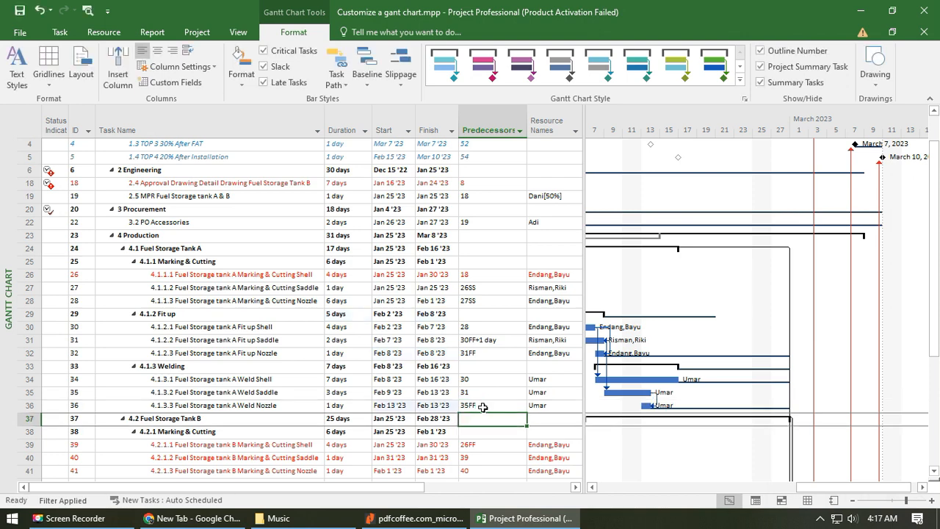
- Assign a second person to task 4.1.3.1 Fuel Storage tank A Weld Shell in addition to its existing resource
{"action": "key", "text": "Up"}
{"action": "key", "text": "Up"}
{"action": "key", "text": "Up"}
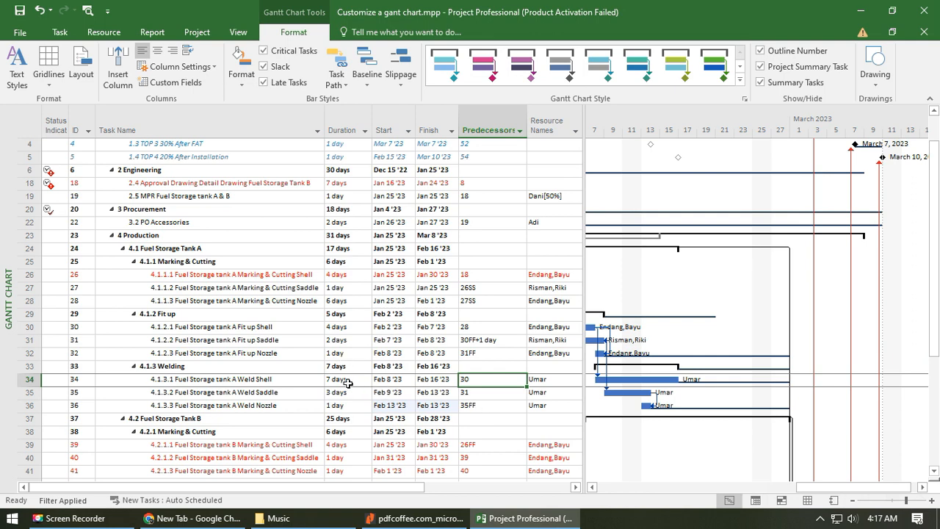
{"action": "left_click", "coordinate": [543, 381]}
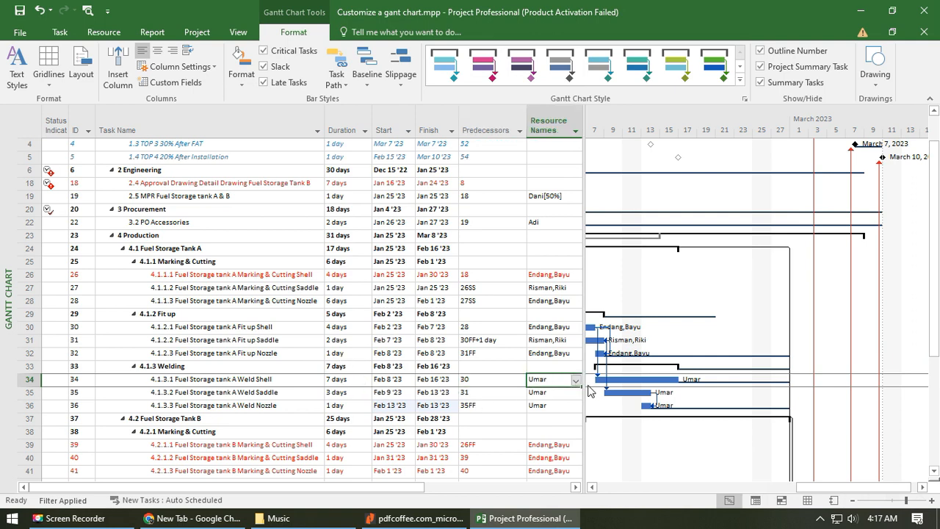
{"action": "left_click_drag", "start_coordinate": [582, 383], "coordinate": [585, 383]}
{"action": "left_click", "coordinate": [576, 381]}
{"action": "left_click", "coordinate": [560, 456]}
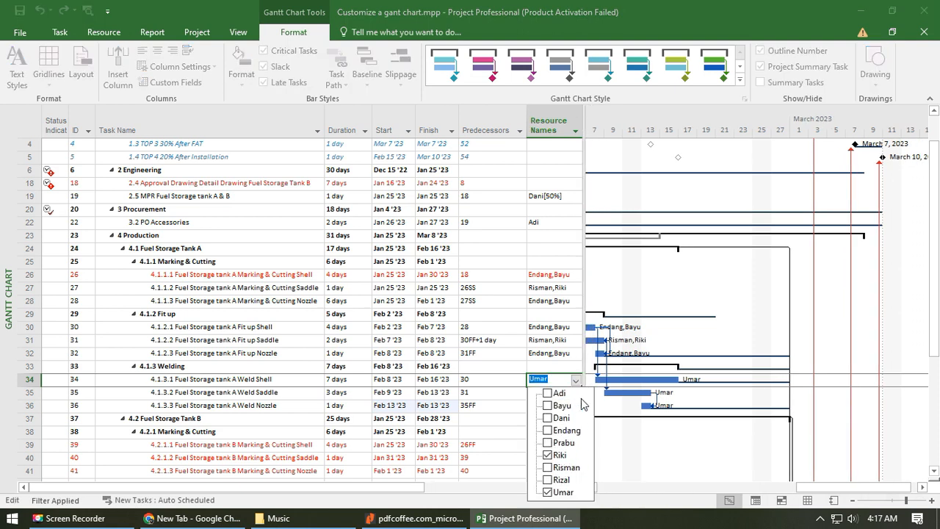
{"action": "left_click", "coordinate": [564, 366]}
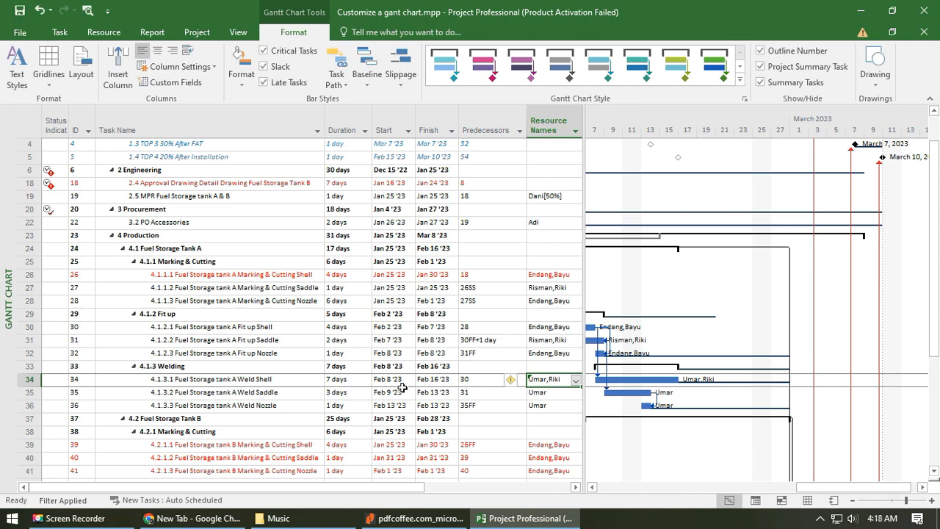
- Reduce the duration of task 4.1.3.1 Fuel Storage tank A Weld Shell to 4 days
{"action": "left_click", "coordinate": [345, 382]}
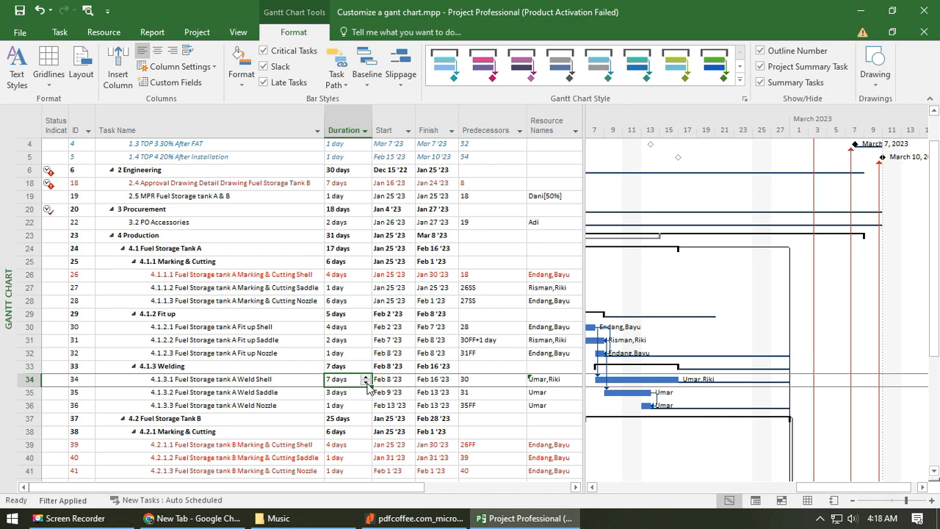
{"action": "left_click", "coordinate": [366, 383]}
{"action": "left_click", "coordinate": [365, 382]}
{"action": "left_click", "coordinate": [366, 383]}
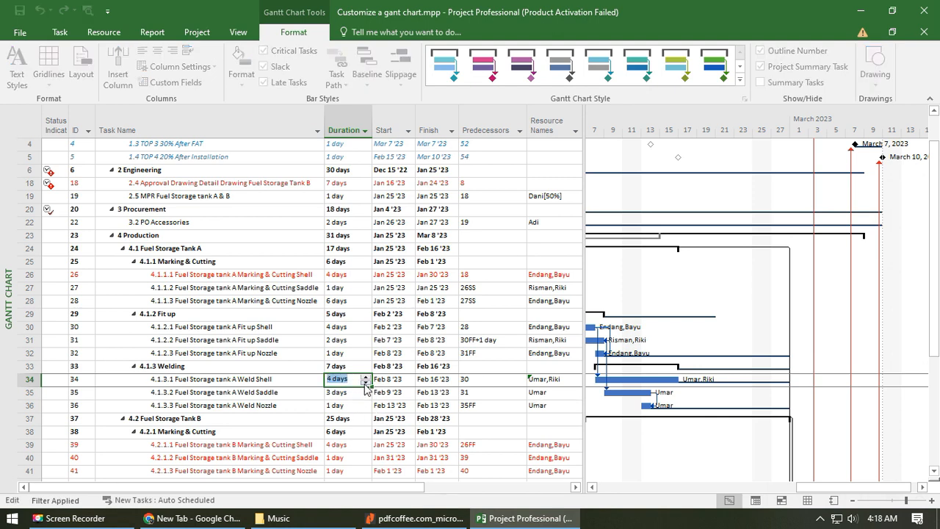
{"action": "left_click", "coordinate": [503, 396]}
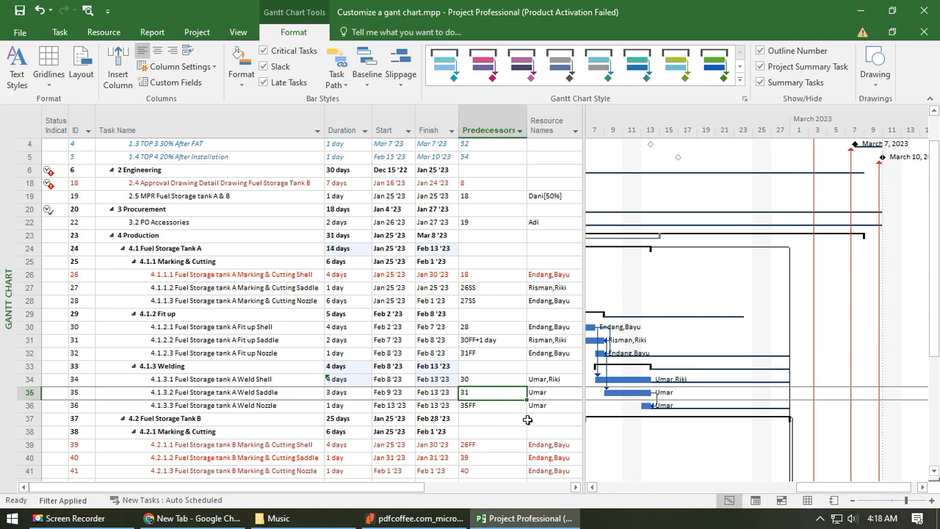
- Compare the duration and finish date of 4.1 Fuel Storage Tank A with those of 4.2 Fuel Storage Tank B
{"action": "left_click", "coordinate": [562, 383]}
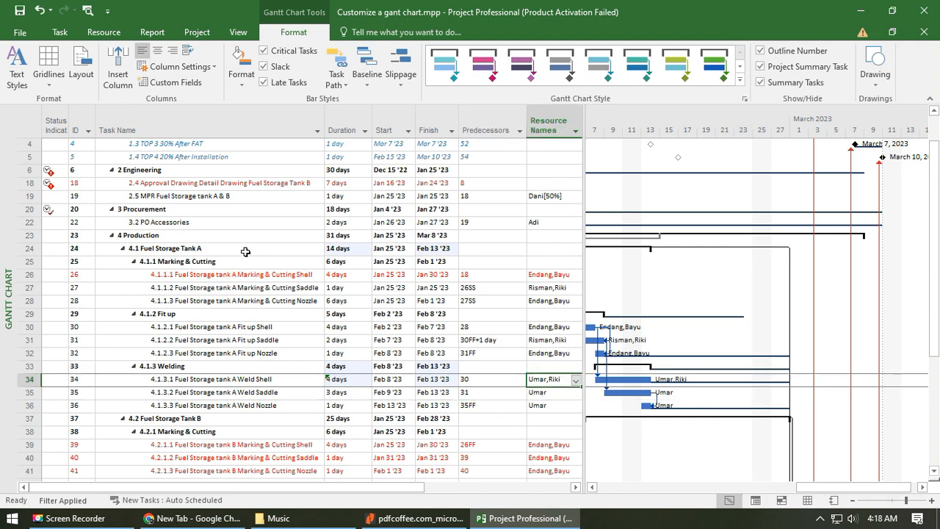
{"action": "left_click", "coordinate": [217, 249]}
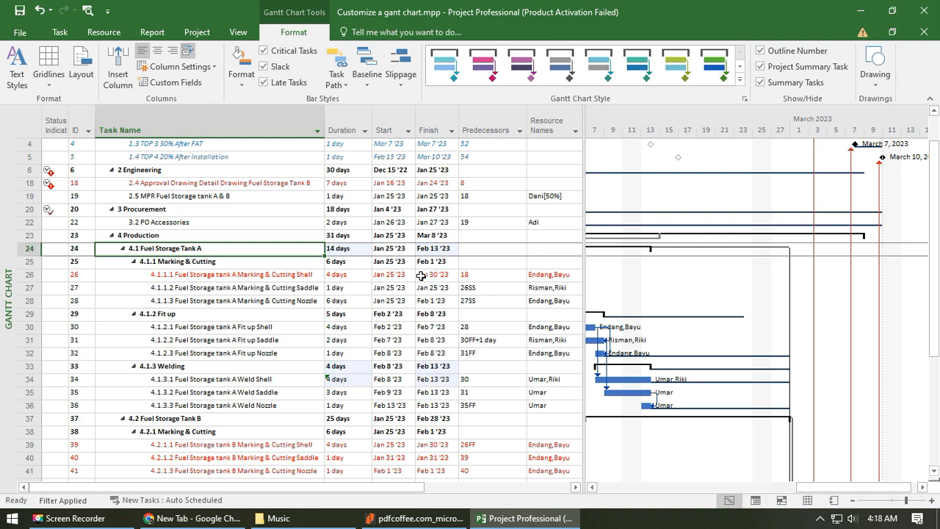
{"action": "scroll", "coordinate": [428, 325], "scroll_direction": "down", "scroll_amount": 3}
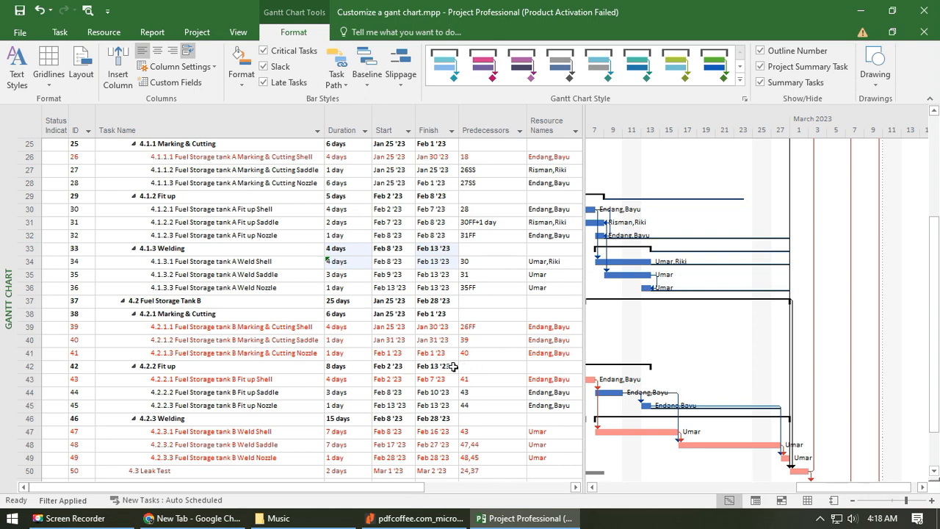
{"action": "scroll", "coordinate": [453, 366], "scroll_direction": "down", "scroll_amount": 2}
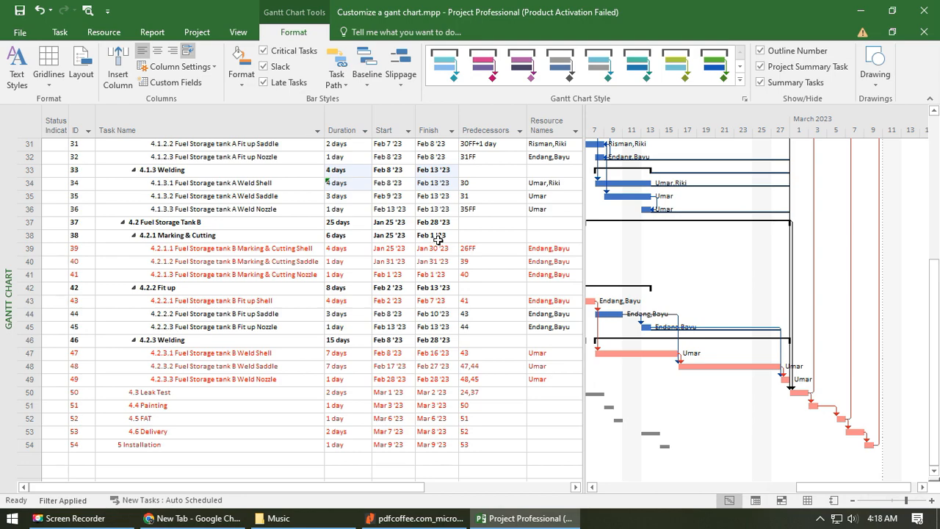
{"action": "scroll", "coordinate": [247, 235], "scroll_direction": "up", "scroll_amount": 4}
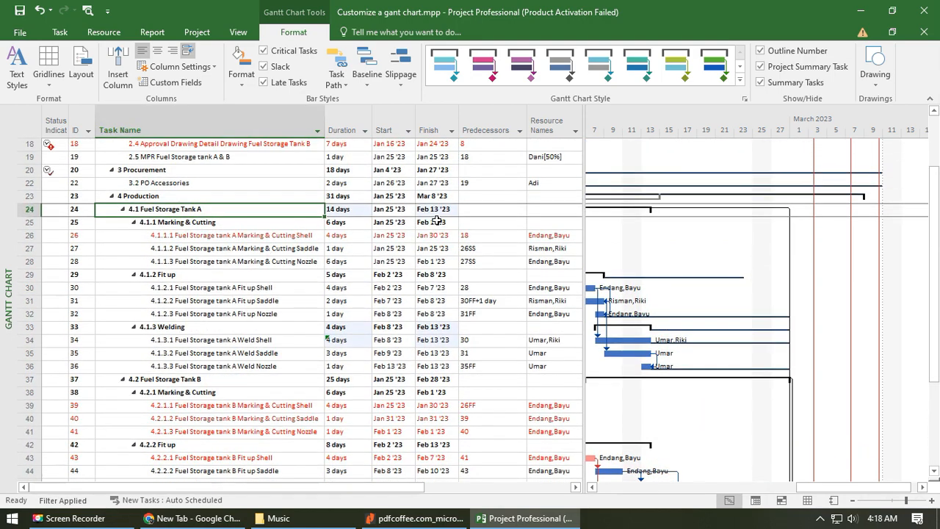
{"action": "scroll", "coordinate": [433, 390], "scroll_direction": "down", "scroll_amount": 3}
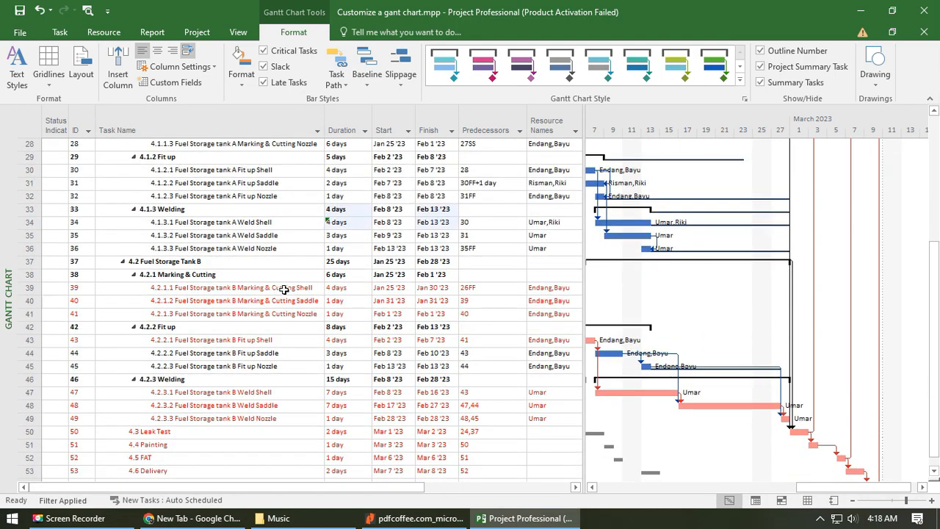
- Review the predecessors of the marking and cutting tasks under 4.2.1 for Fuel Storage Tank B
{"action": "left_click", "coordinate": [307, 288]}
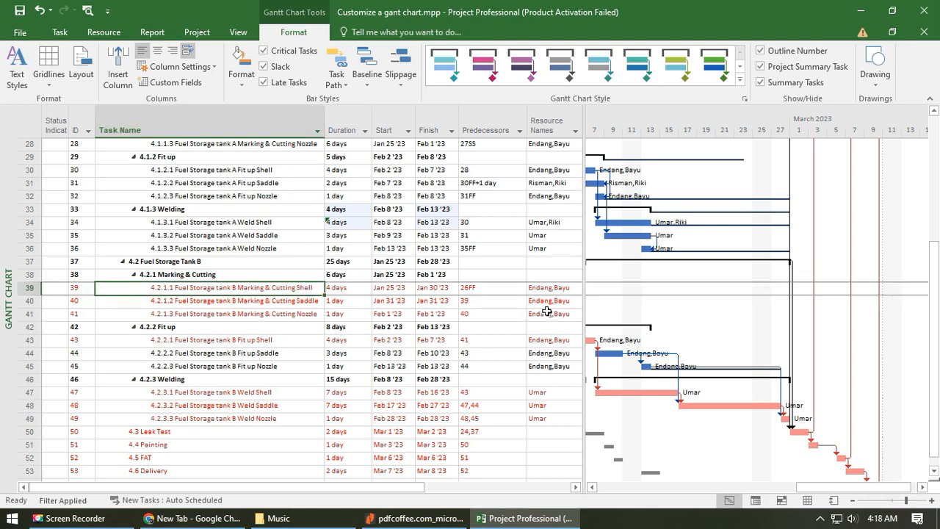
{"action": "left_click", "coordinate": [487, 302]}
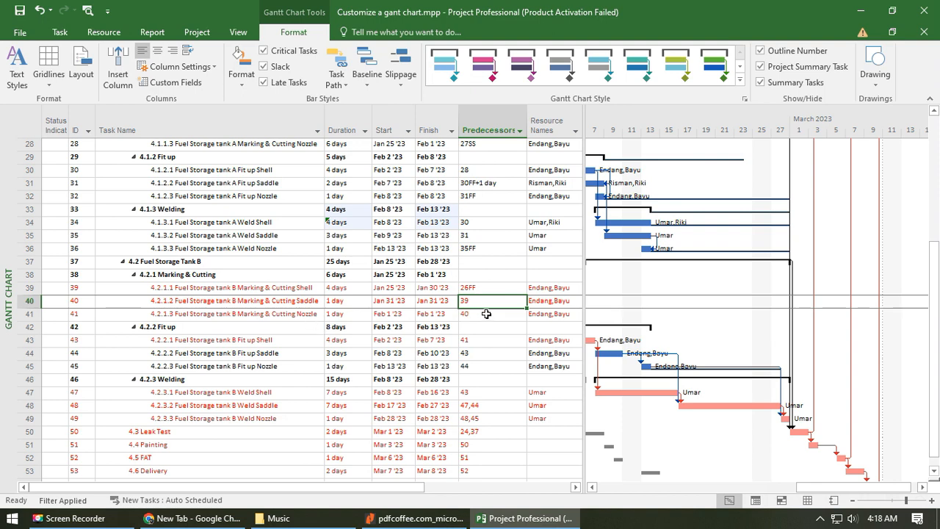
{"action": "left_click", "coordinate": [491, 316]}
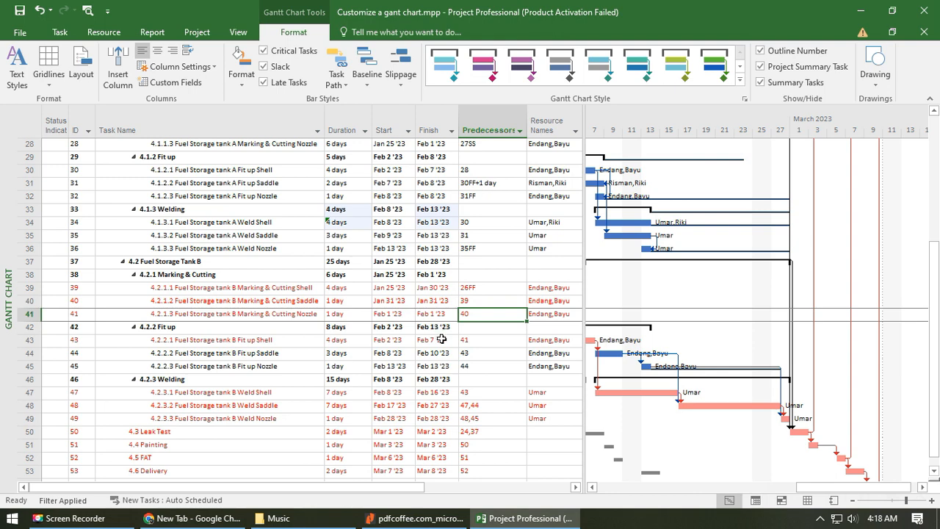
{"action": "left_click", "coordinate": [254, 275]}
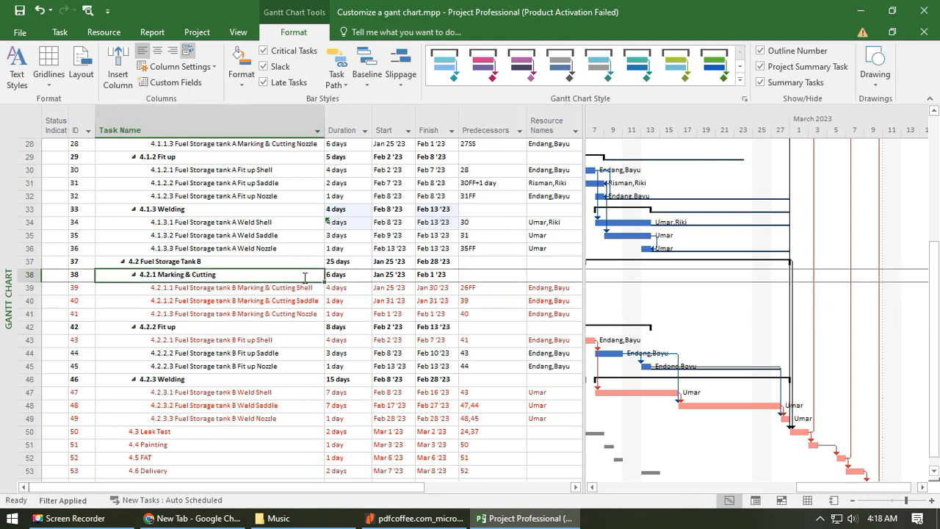
{"action": "left_click", "coordinate": [504, 262]}
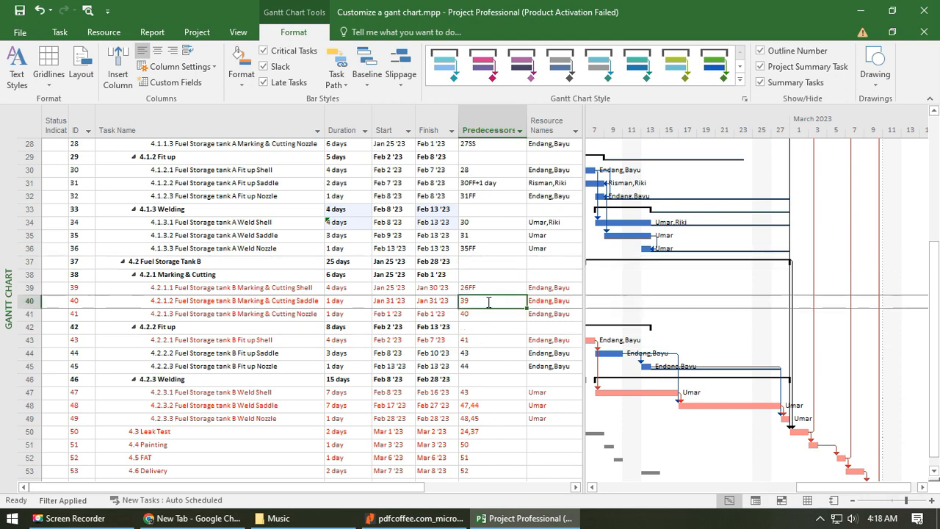
{"action": "left_click", "coordinate": [488, 302]}
- Compare the resource assignments of the Fuel Storage Tank A production tasks with those of the Fuel Storage Tank B tasks
{"action": "left_click", "coordinate": [541, 301]}
{"action": "scroll", "coordinate": [547, 316], "scroll_direction": "up", "scroll_amount": 1}
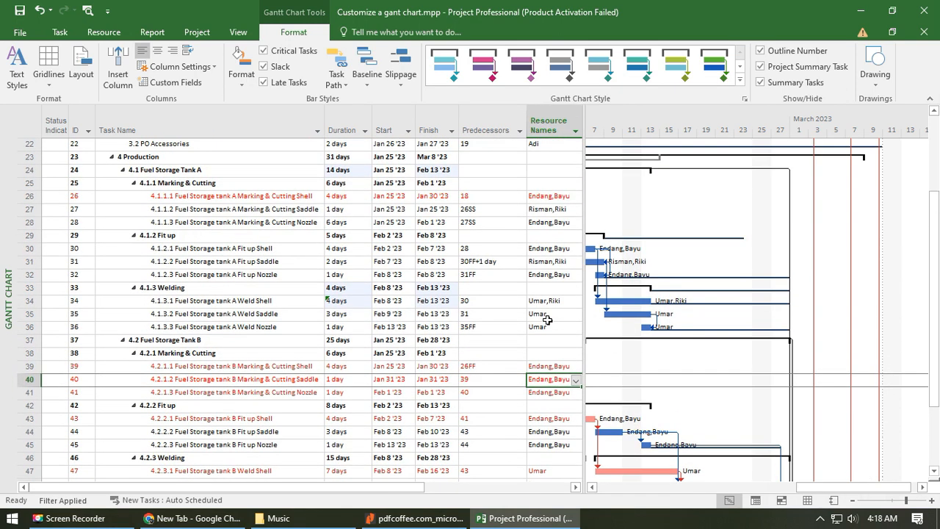
{"action": "left_click", "coordinate": [561, 324]}
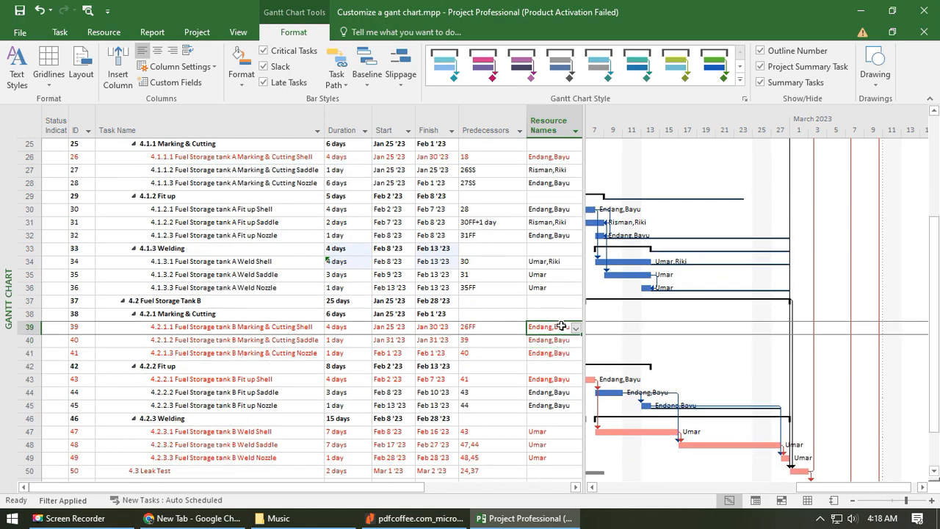
{"action": "left_click_drag", "start_coordinate": [558, 158], "coordinate": [555, 287]}
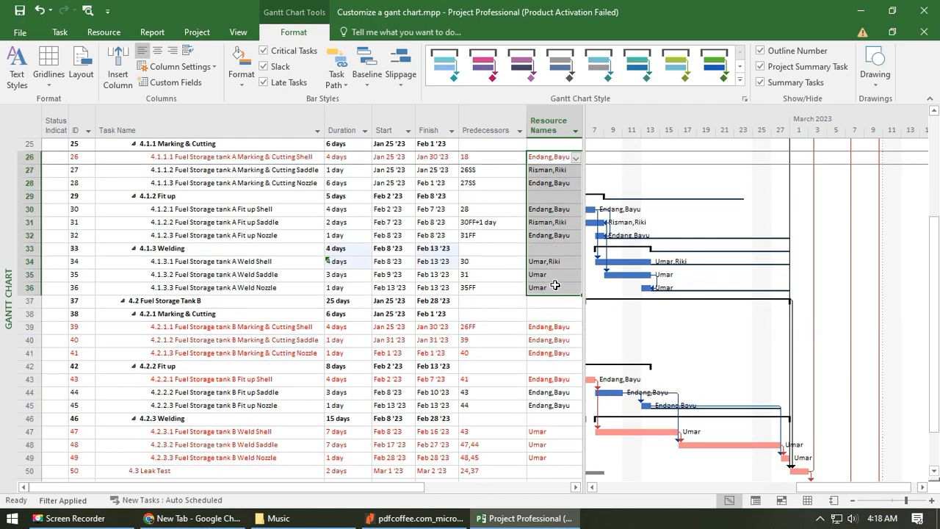
{"action": "scroll", "coordinate": [556, 288], "scroll_direction": "up", "scroll_amount": 2}
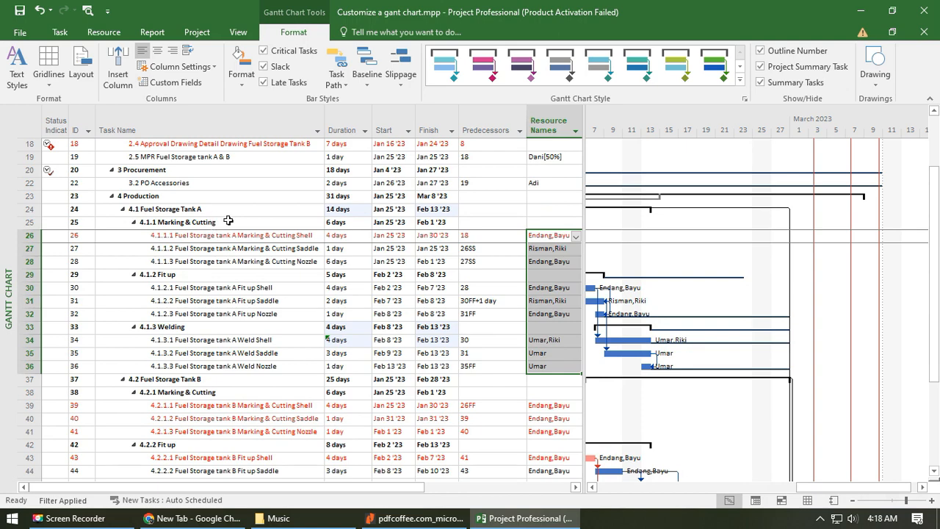
{"action": "scroll", "coordinate": [438, 428], "scroll_direction": "down", "scroll_amount": 3}
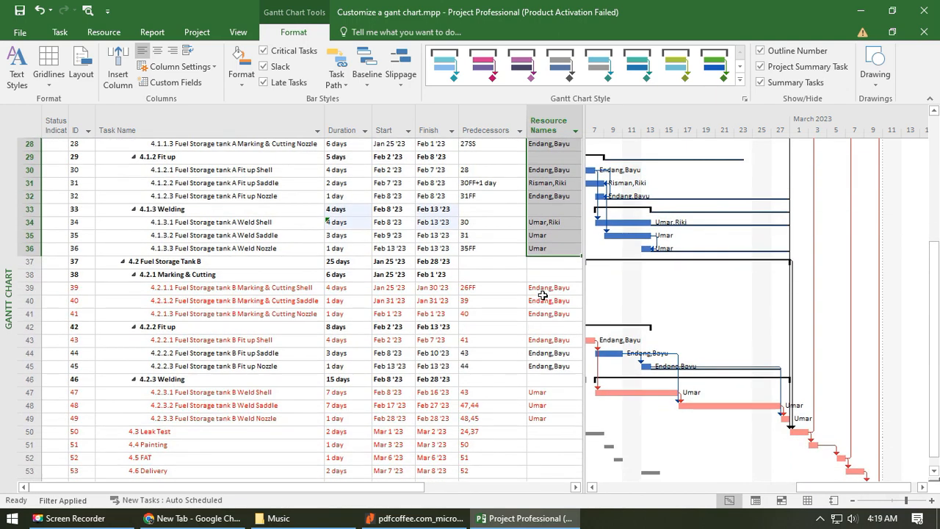
{"action": "left_click_drag", "start_coordinate": [545, 288], "coordinate": [554, 419]}
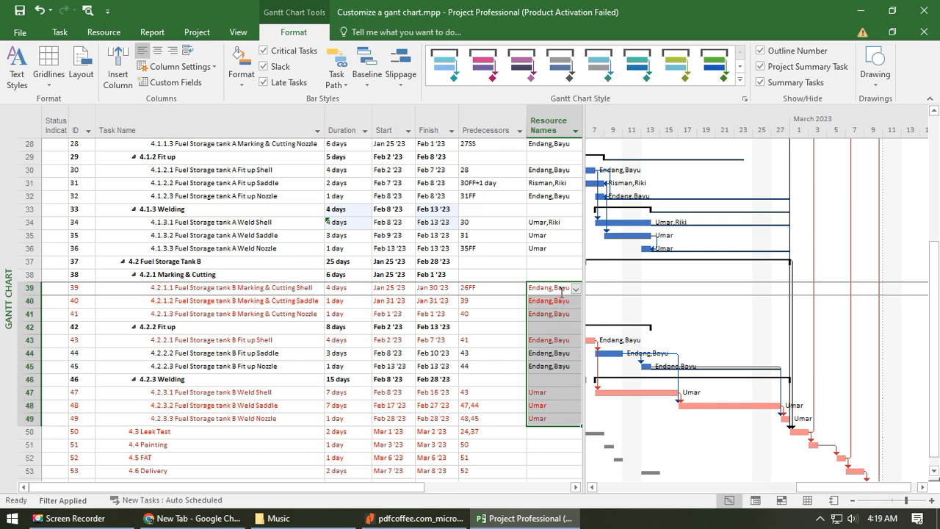
{"action": "scroll", "coordinate": [562, 291], "scroll_direction": "up", "scroll_amount": 2}
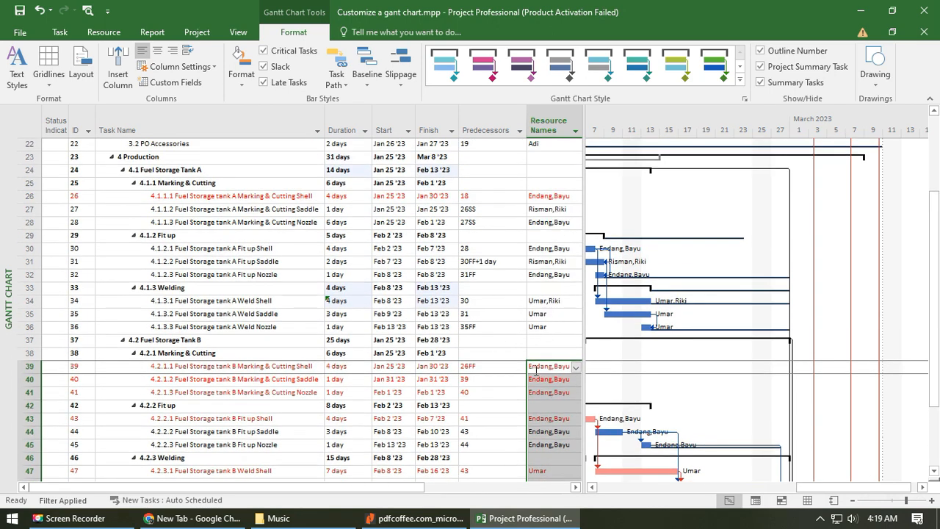
{"action": "left_click", "coordinate": [563, 396]}
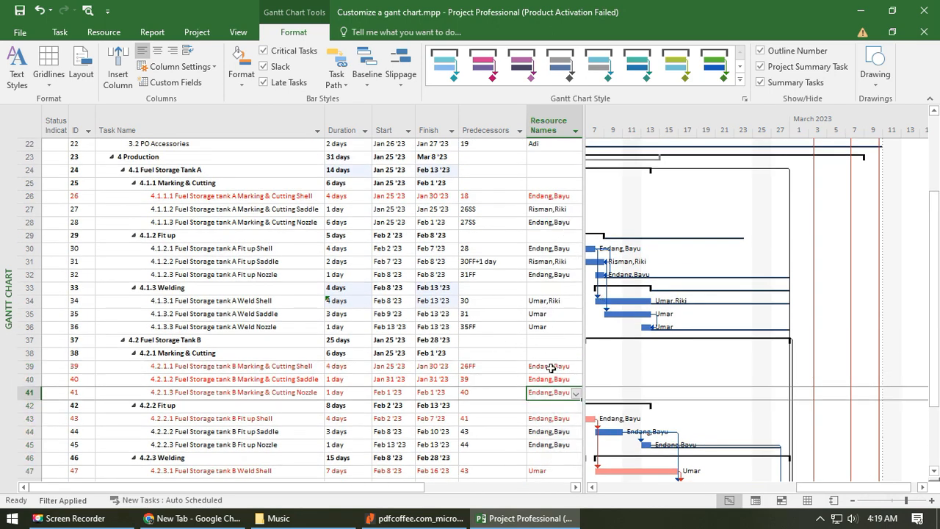
{"action": "left_click", "coordinate": [551, 368]}
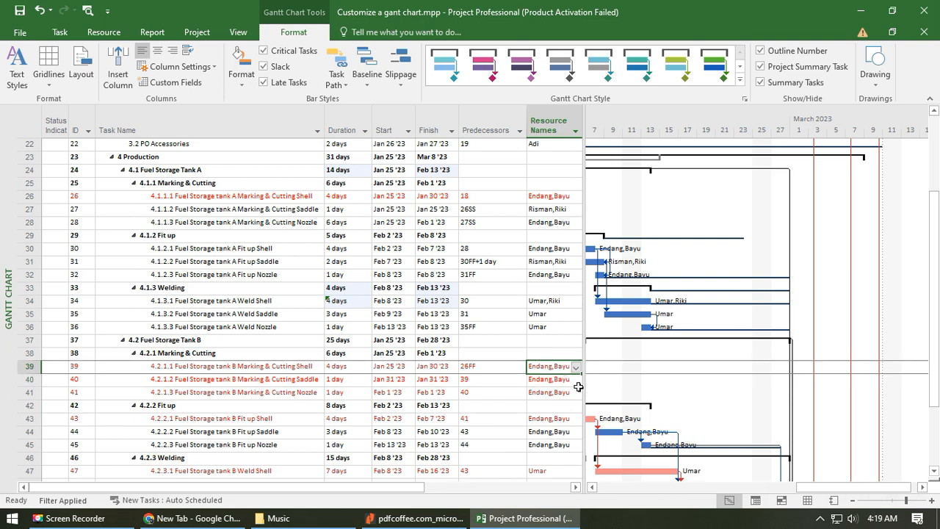
- Replace the resources of 4.2.1.1 Tank B Marking & Cutting Shell and 4.2.1.2 Saddle with a separate new pair of workers each
{"action": "type", "text": "Budi,"}
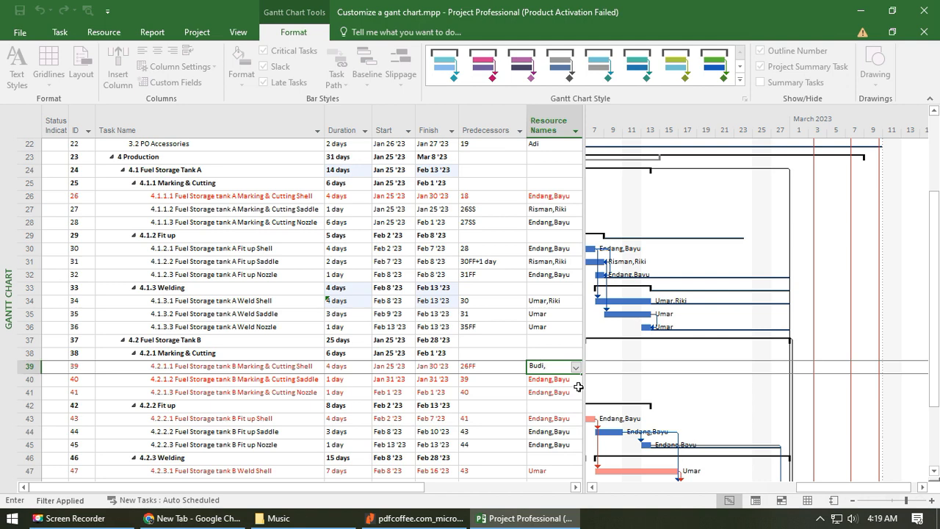
{"action": "type", "text": "Ridwan"}
{"action": "key", "text": "Return"}
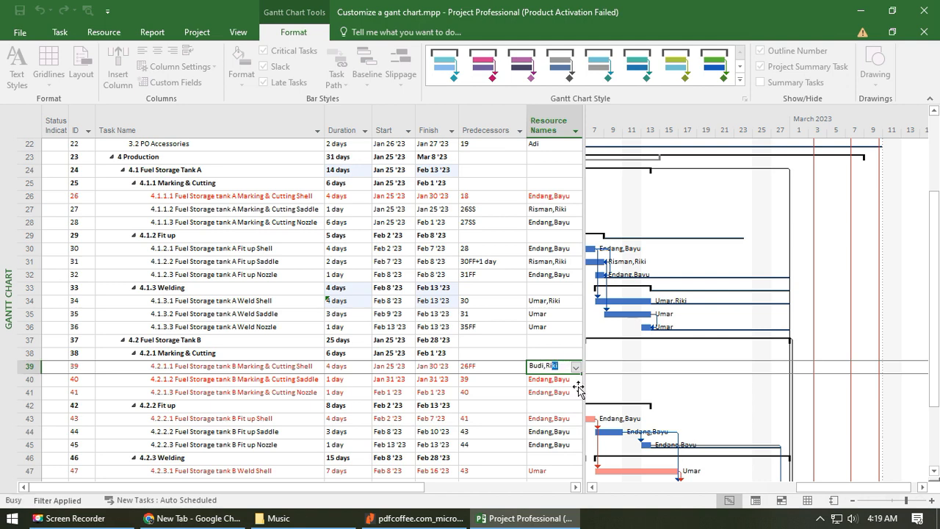
{"action": "key", "text": "Down"}
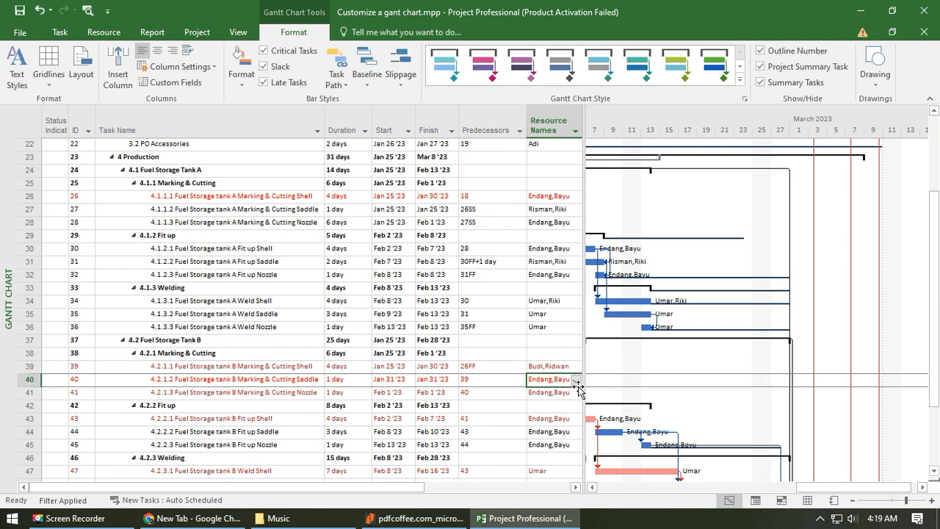
{"action": "type", "text": "Dwiki,"}
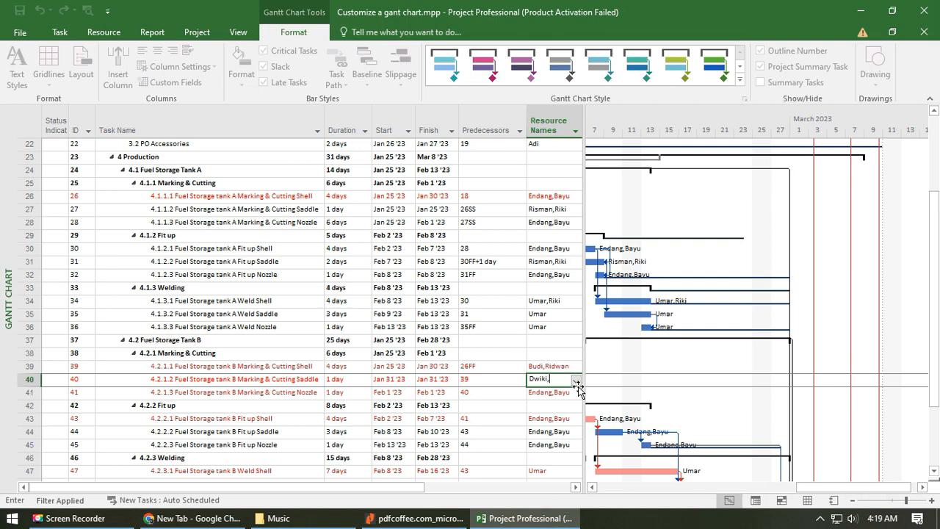
{"action": "type", "text": "Rendi"}
{"action": "key", "text": "Return"}
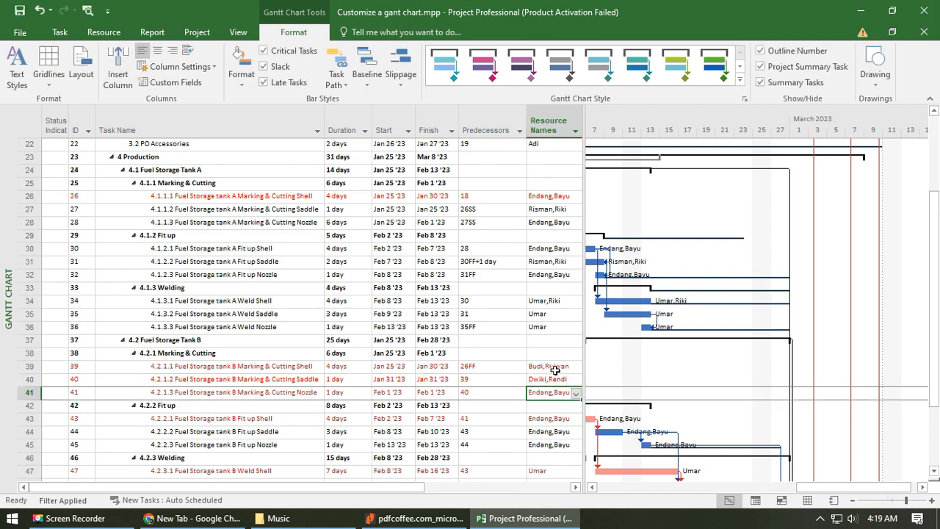
- Change the predecessor of 4.2.1.2 Fuel Storage tank B Marking & Cutting Saddle to 39SS, a start-to-start link with the shell task
{"action": "left_click_drag", "start_coordinate": [555, 368], "coordinate": [556, 379]}
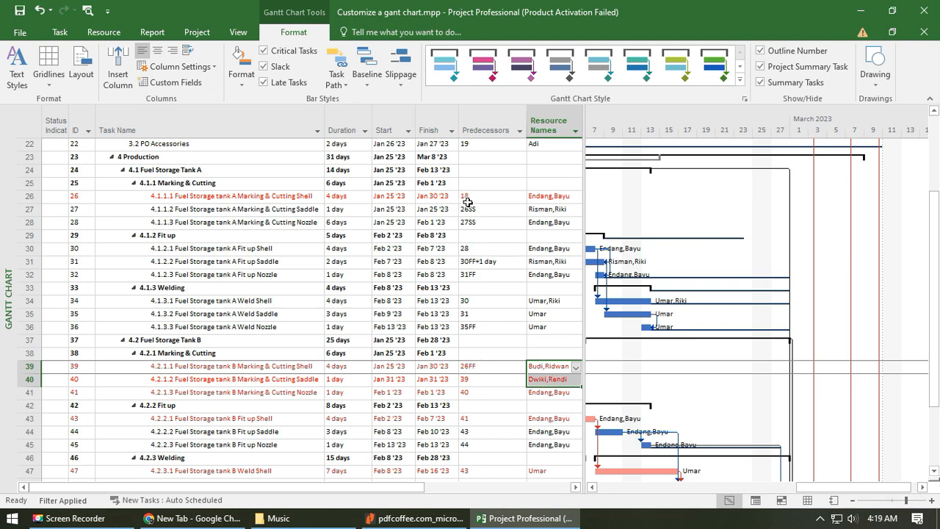
{"action": "left_click", "coordinate": [491, 366]}
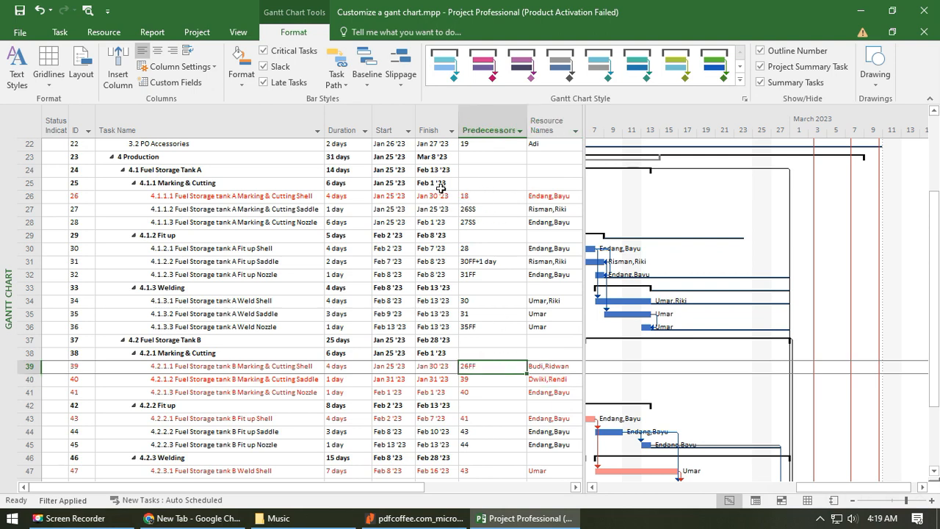
{"action": "left_click", "coordinate": [489, 380]}
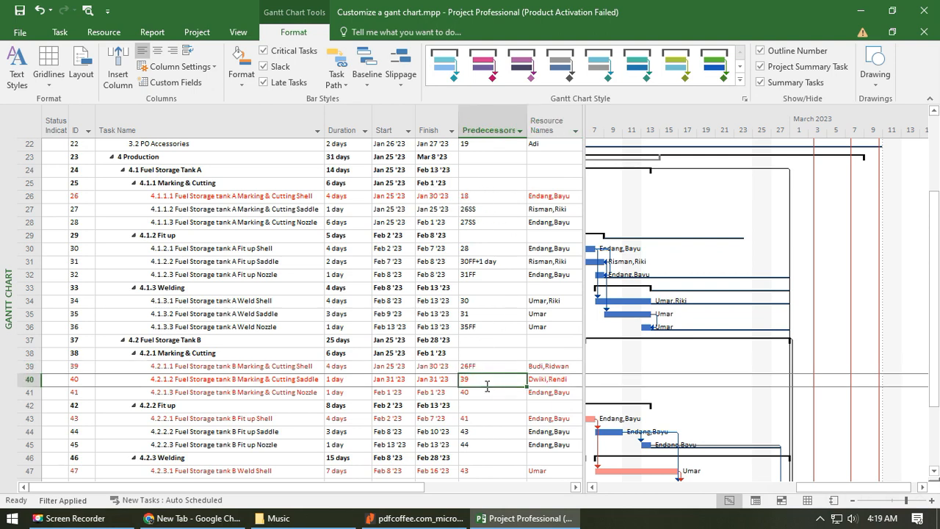
{"action": "key", "text": "F2"}
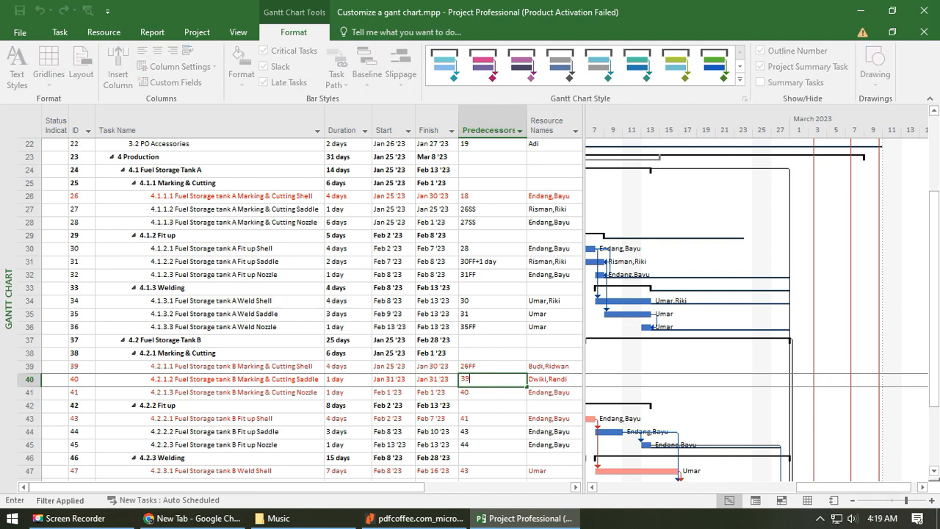
{"action": "key", "text": "Return"}
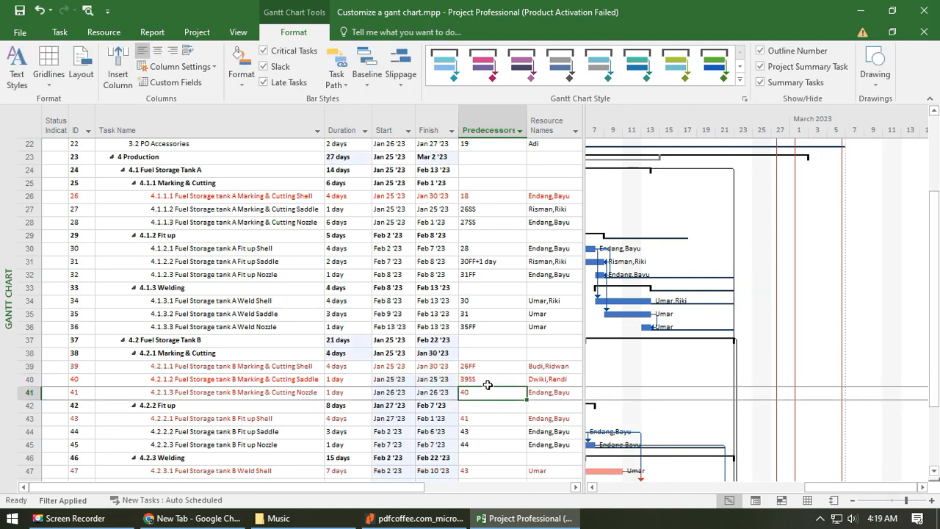
{"action": "key", "text": "Right"}
{"action": "key", "text": "Right"}
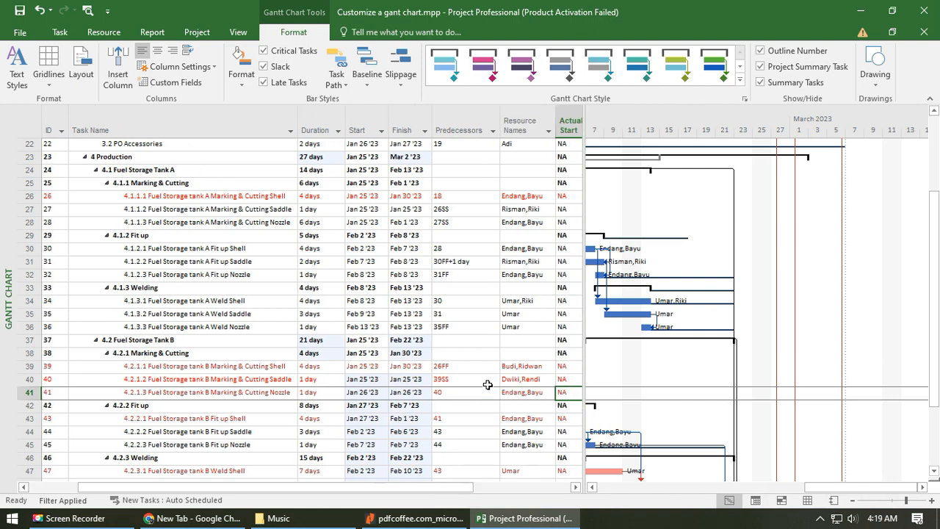
{"action": "key", "text": "Left"}
{"action": "key", "text": "Left"}
{"action": "key", "text": "Left"}
{"action": "key", "text": "Left"}
{"action": "key", "text": "Left"}
{"action": "key", "text": "Left"}
{"action": "key", "text": "Left"}
{"action": "key", "text": "Left"}
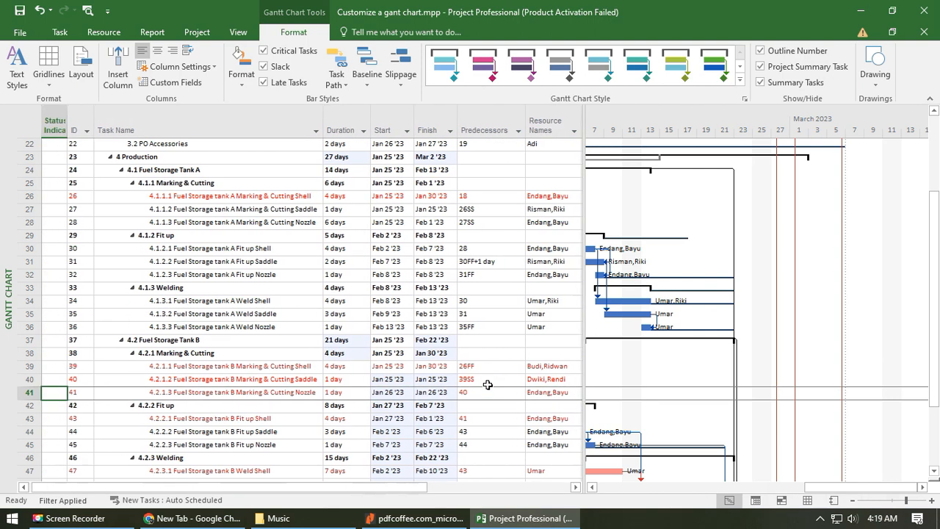
{"action": "key", "text": "Right"}
{"action": "key", "text": "Right"}
{"action": "key", "text": "Right"}
{"action": "key", "text": "Right"}
{"action": "key", "text": "Right"}
{"action": "key", "text": "Right"}
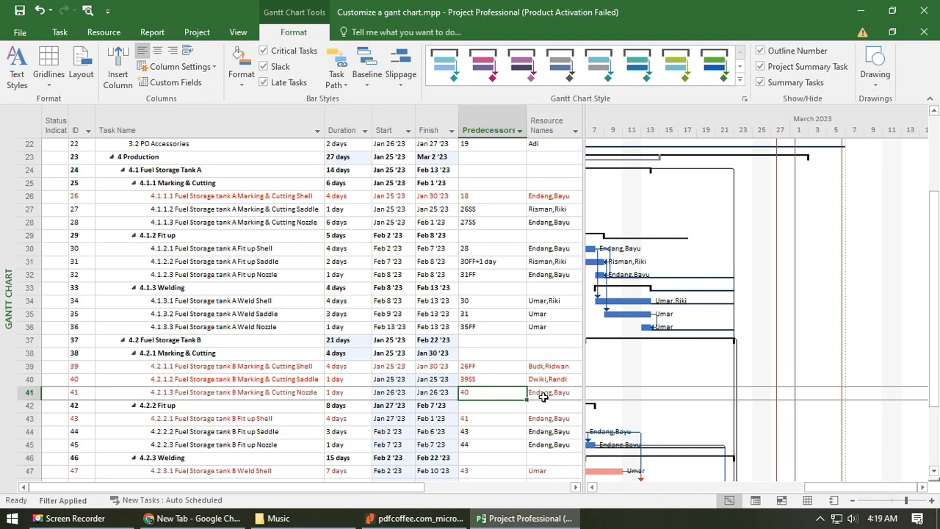
- Reduce the duration of 4.1.1.3 Fuel Storage tank A Marking & Cutting Nozzle to 1 day
{"action": "left_click", "coordinate": [490, 221]}
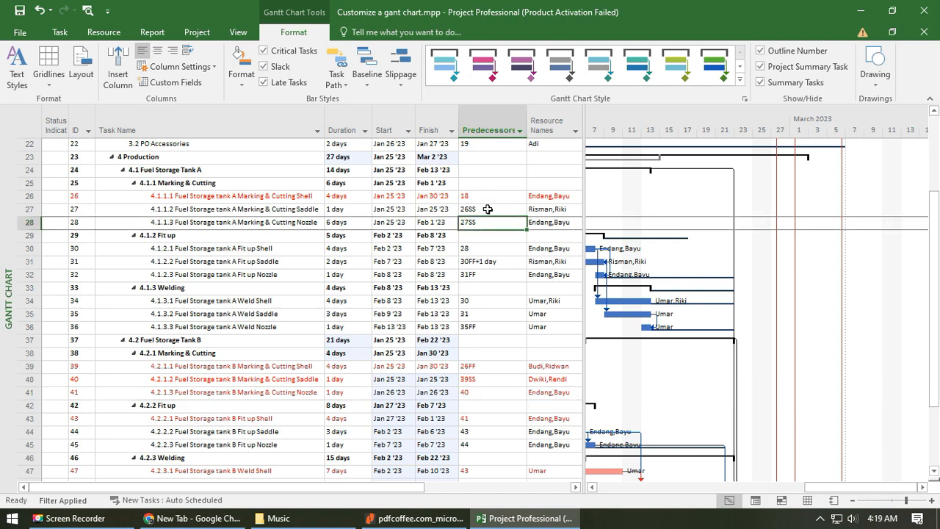
{"action": "left_click", "coordinate": [345, 223]}
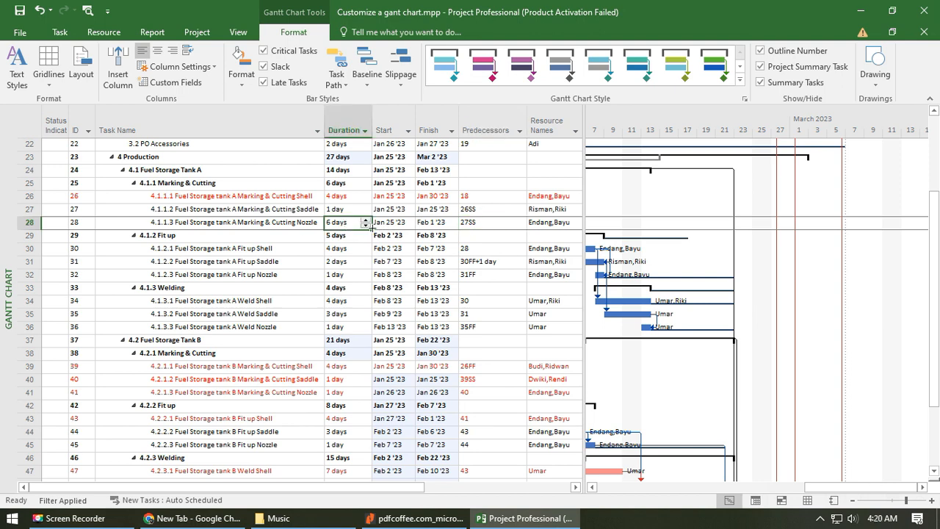
{"action": "triple_click", "coordinate": [366, 227]}
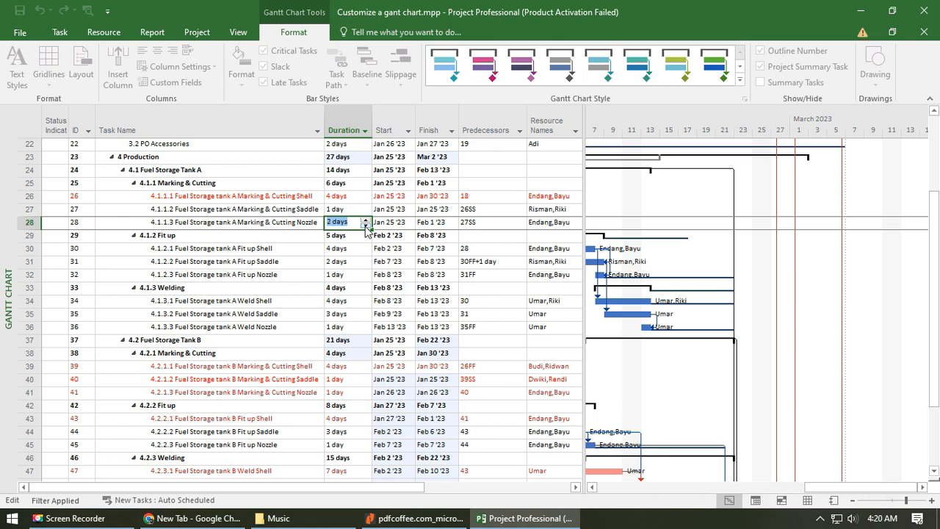
{"action": "left_click", "coordinate": [366, 227]}
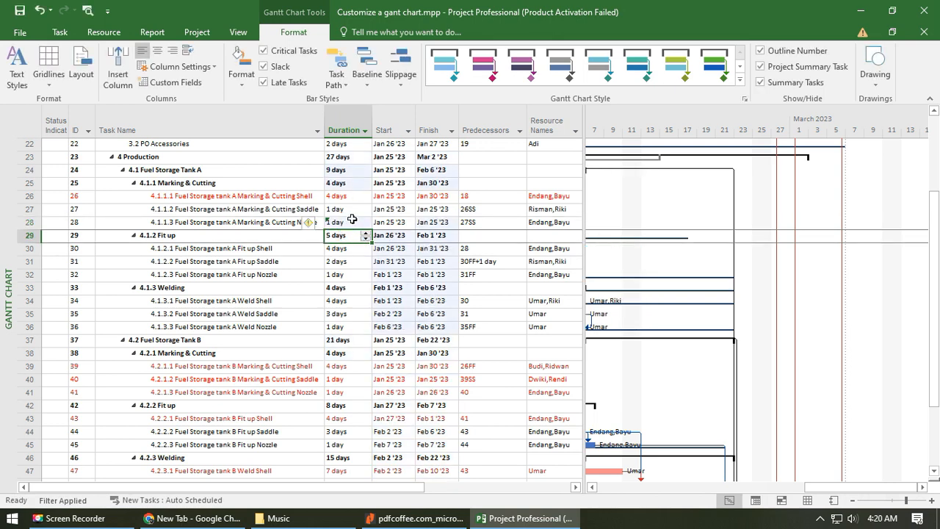
{"action": "scroll", "coordinate": [205, 182], "scroll_direction": "up", "scroll_amount": 1}
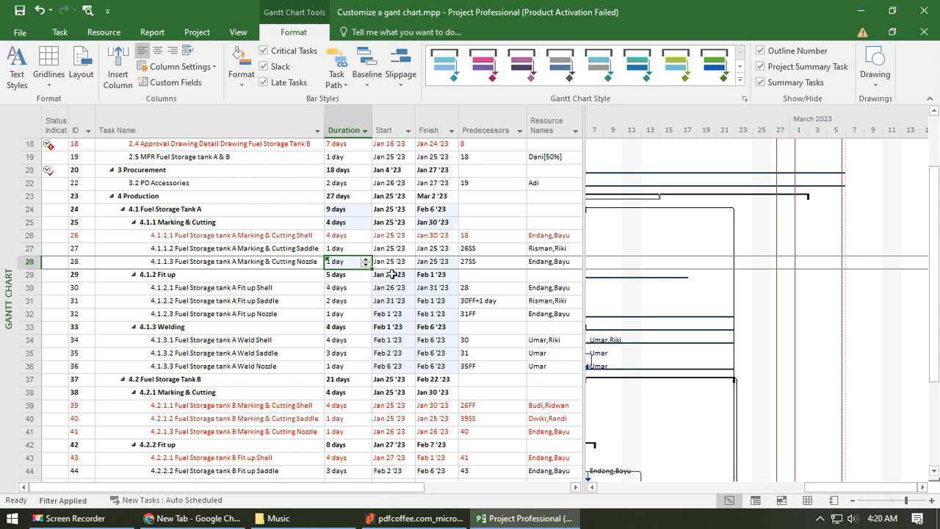
- Copy the resource assignment of 4.2.1.1 Tank B Marking & Cutting Shell to 4.2.1.3 Tank B Marking & Cutting Nozzle
{"action": "scroll", "coordinate": [423, 395], "scroll_direction": "down", "scroll_amount": 2}
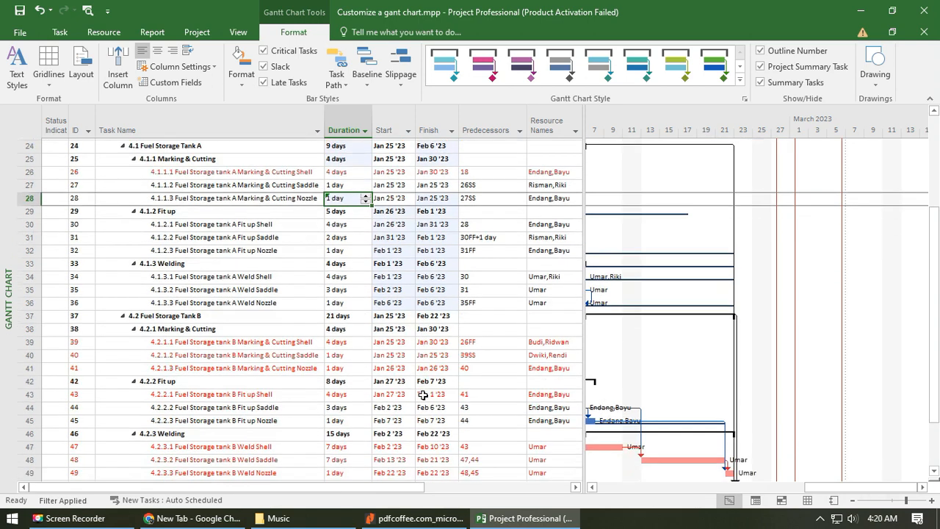
{"action": "left_click", "coordinate": [478, 354]}
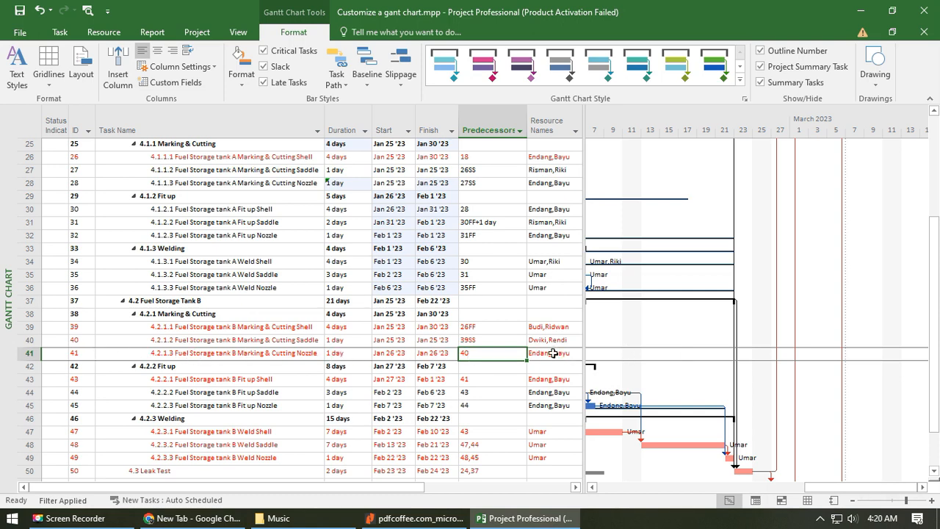
{"action": "left_click", "coordinate": [566, 326]}
{"action": "key", "text": "ctrl+c"}
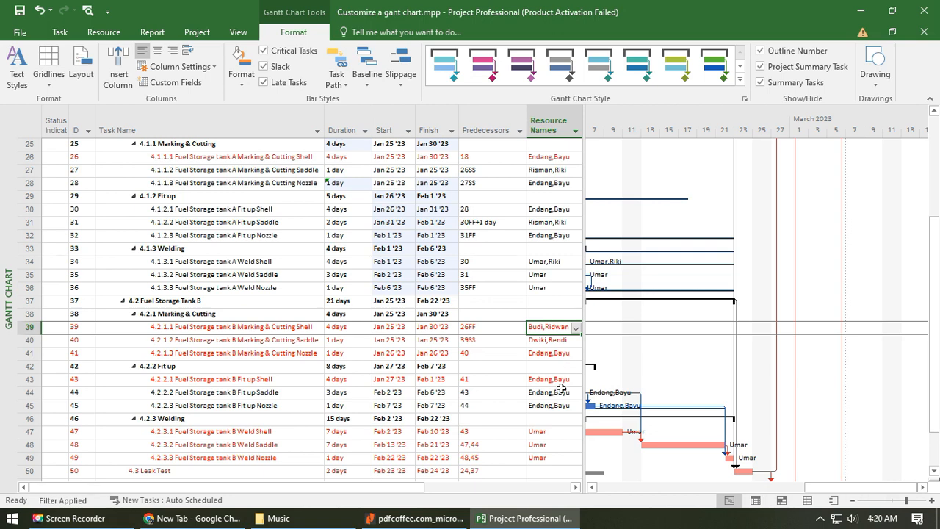
{"action": "left_click", "coordinate": [567, 354]}
{"action": "key", "text": "ctrl+v"}
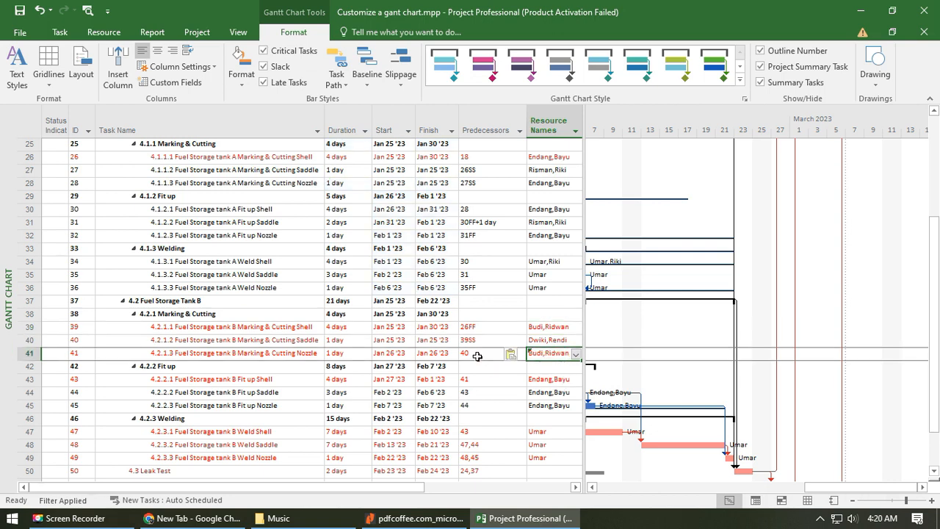
- Set the predecessor of 4.2.1.3 Fuel Storage tank B Marking & Cutting Nozzle to task 39
{"action": "left_click", "coordinate": [478, 356]}
{"action": "type", "text": "39"}
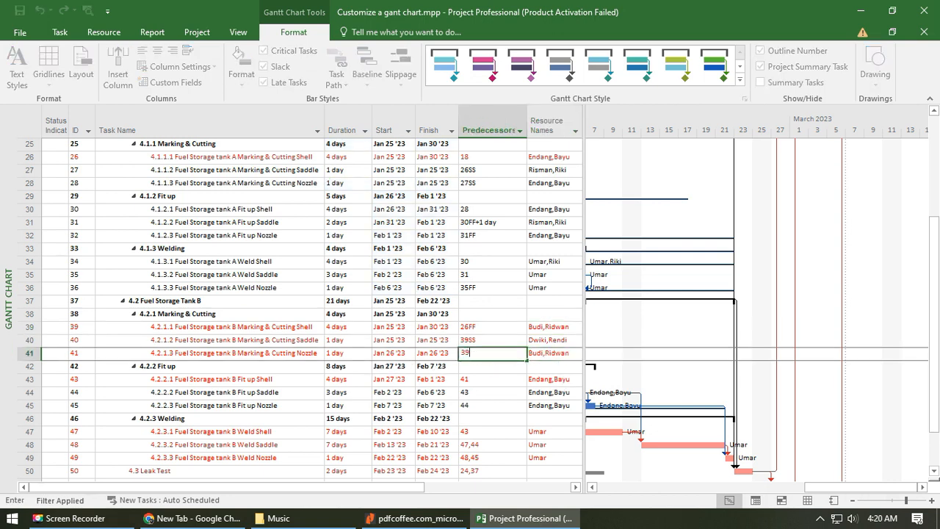
{"action": "key", "text": "Return"}
{"action": "key", "text": "Up"}
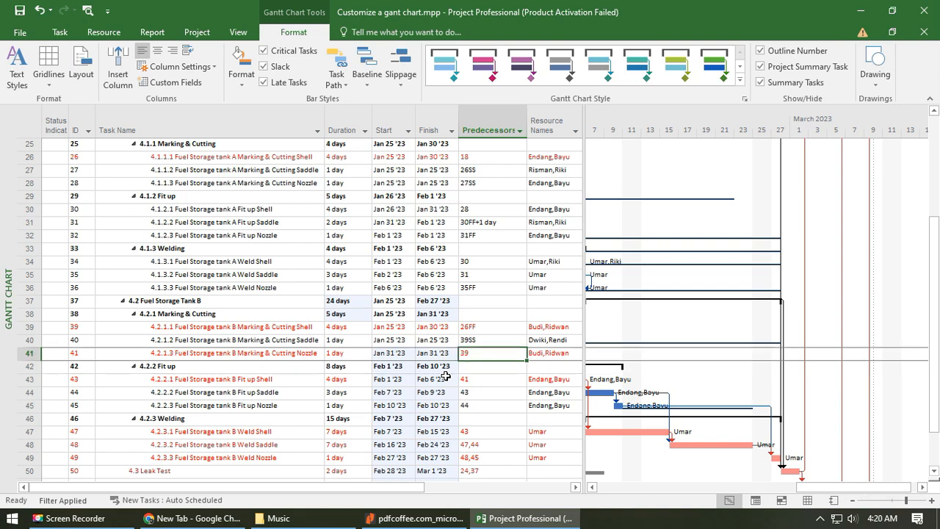
- Copy the resource assignment of 4.2.1.3 Tank B Marking & Cutting Nozzle to 4.2.2.1 Tank B Fit up Shell
{"action": "key", "text": "Down"}
{"action": "key", "text": "Down"}
{"action": "key", "text": "Down"}
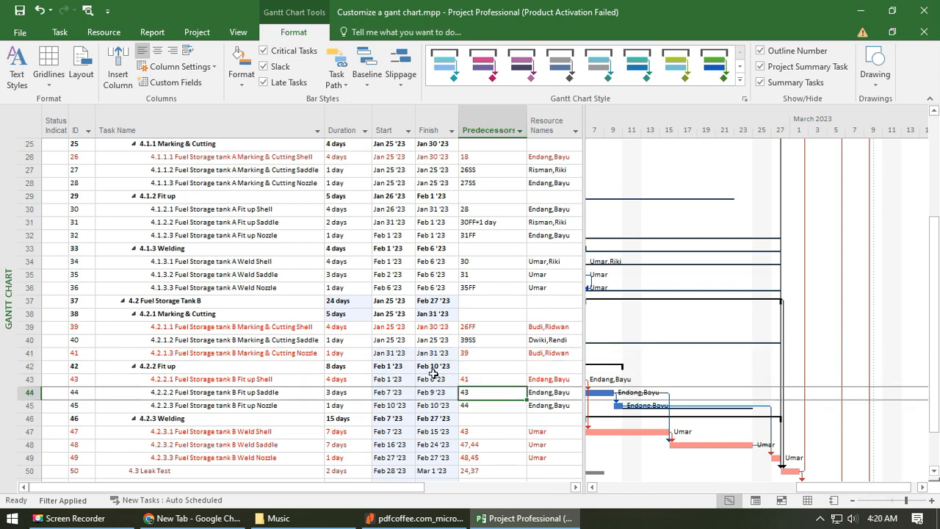
{"action": "scroll", "coordinate": [454, 382], "scroll_direction": "down", "scroll_amount": 1}
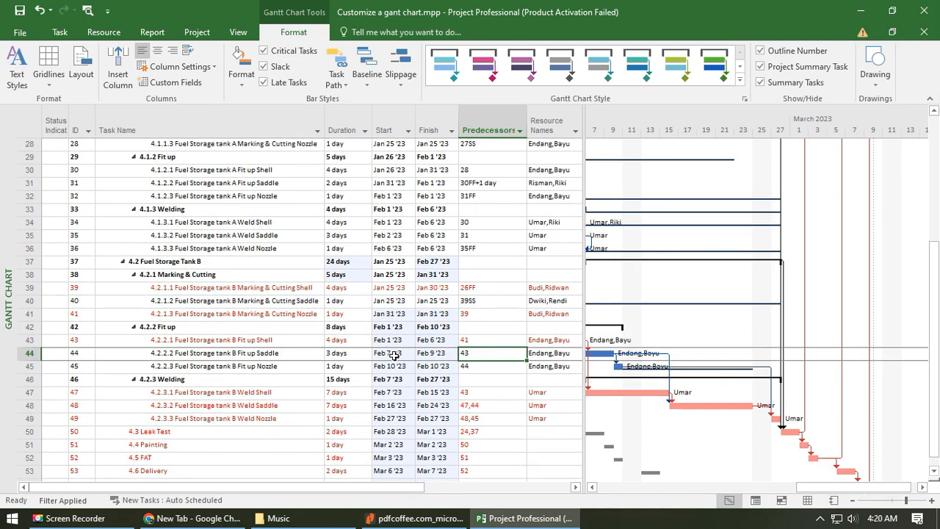
{"action": "left_click", "coordinate": [472, 342]}
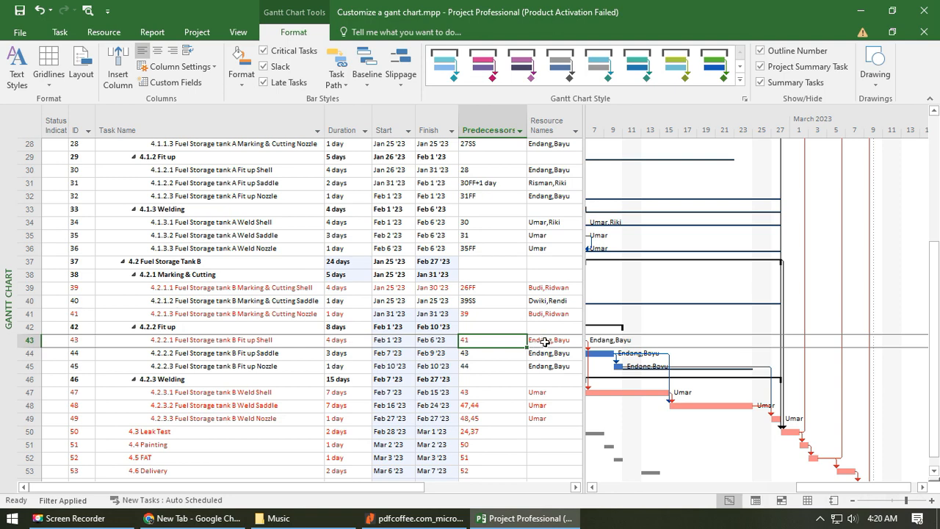
{"action": "left_click", "coordinate": [567, 314]}
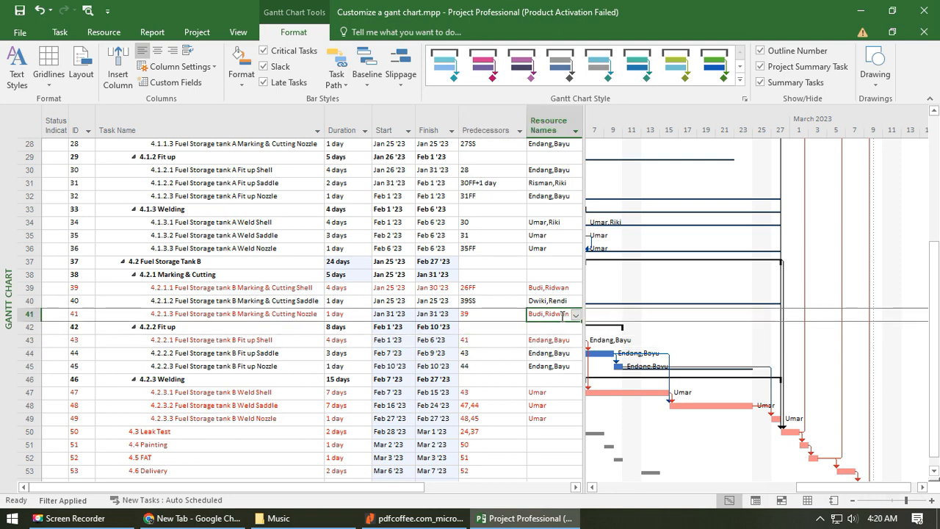
{"action": "key", "text": "ctrl+c"}
{"action": "left_click", "coordinate": [551, 339]}
{"action": "key", "text": "ctrl+v"}
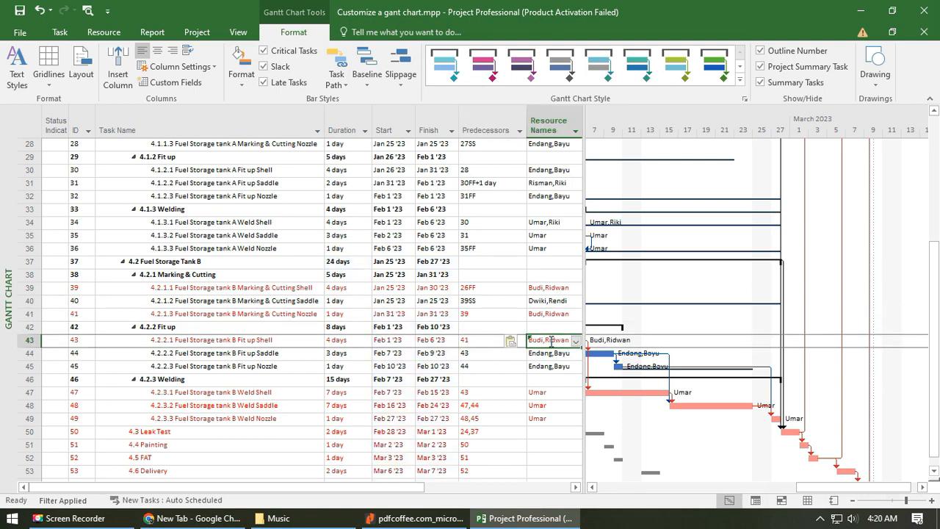
- Replace the resources of 4.2.1.3 Tank B Marking & Cutting Nozzle with the pair assigned to 4.2.1.2 Tank B Marking & Cutting Saddle
{"action": "left_click", "coordinate": [491, 340]}
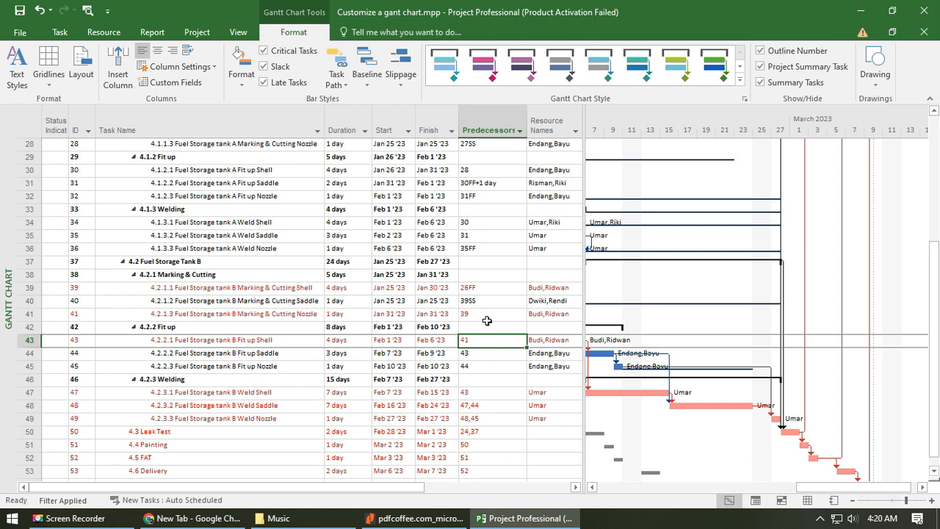
{"action": "left_click", "coordinate": [548, 287]}
{"action": "left_click", "coordinate": [545, 314]}
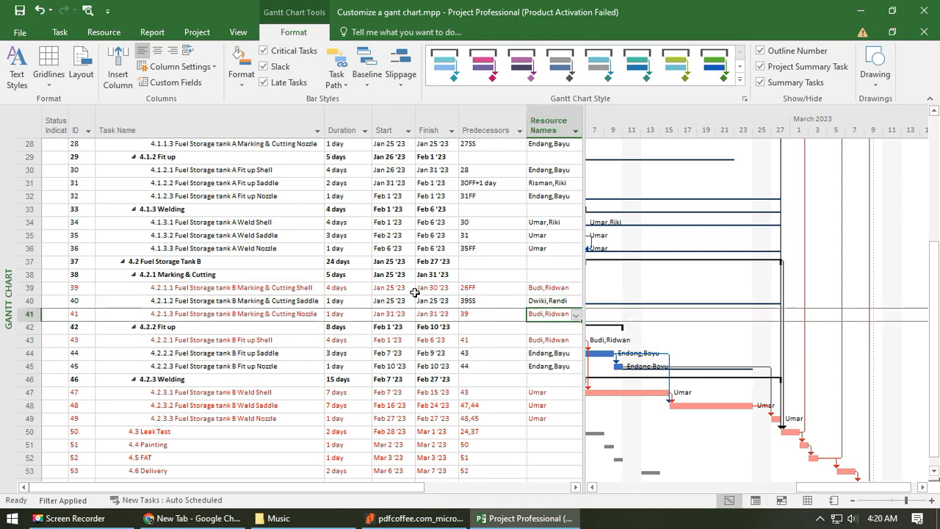
{"action": "left_click", "coordinate": [485, 315]}
{"action": "left_click", "coordinate": [568, 318]}
{"action": "left_click", "coordinate": [487, 341]}
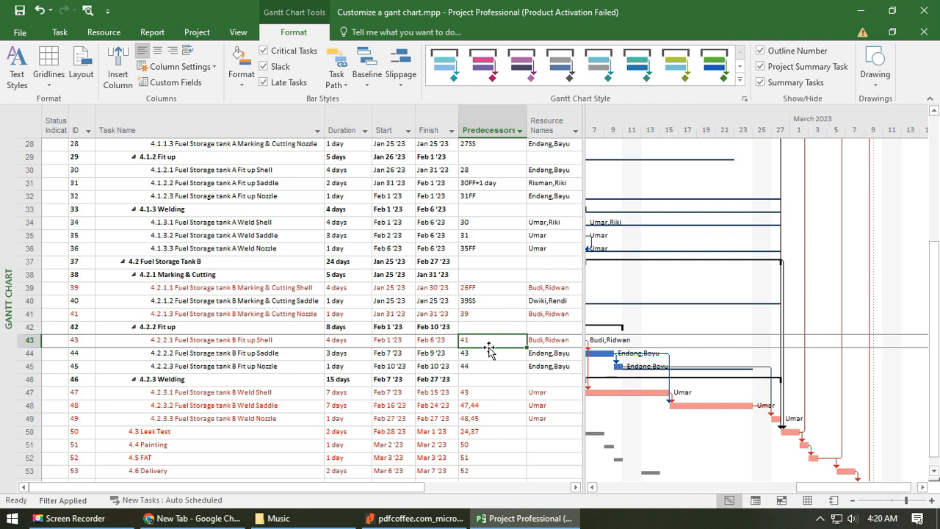
{"action": "left_click", "coordinate": [545, 315]}
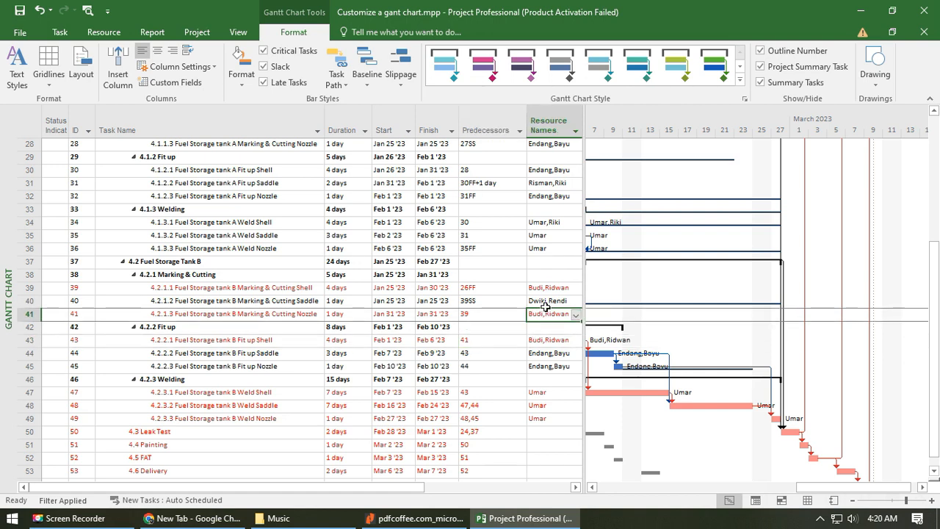
{"action": "left_click", "coordinate": [560, 301]}
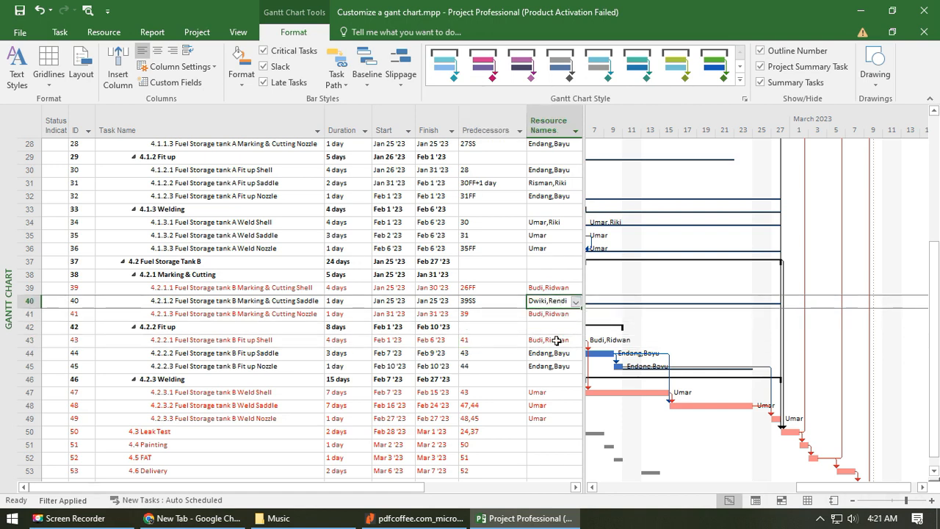
{"action": "left_click", "coordinate": [559, 314]}
{"action": "key", "text": "ctrl+v"}
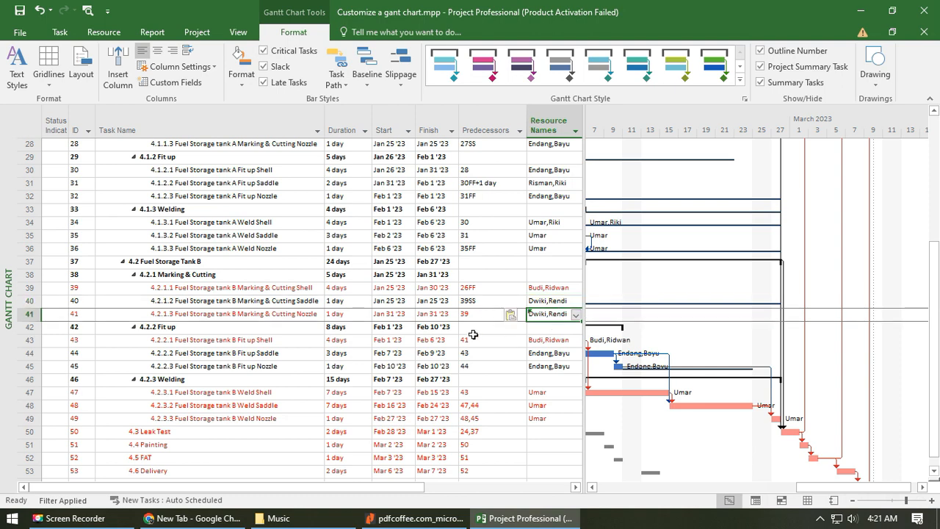
- Set the predecessor of 4.2.1.3 Fuel Storage tank B Marking & Cutting Nozzle to task 40
{"action": "left_click", "coordinate": [482, 314]}
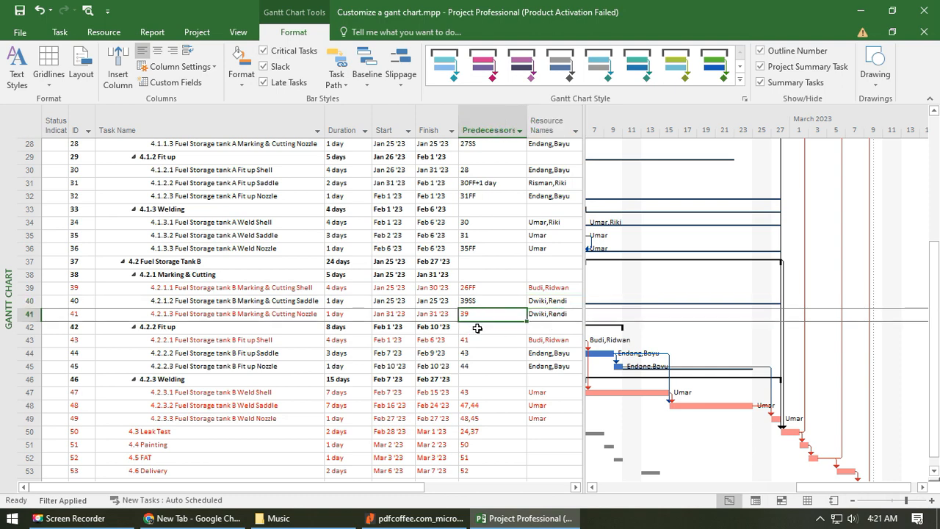
{"action": "type", "text": "40"}
{"action": "key", "text": "Return"}
{"action": "key", "text": "Down"}
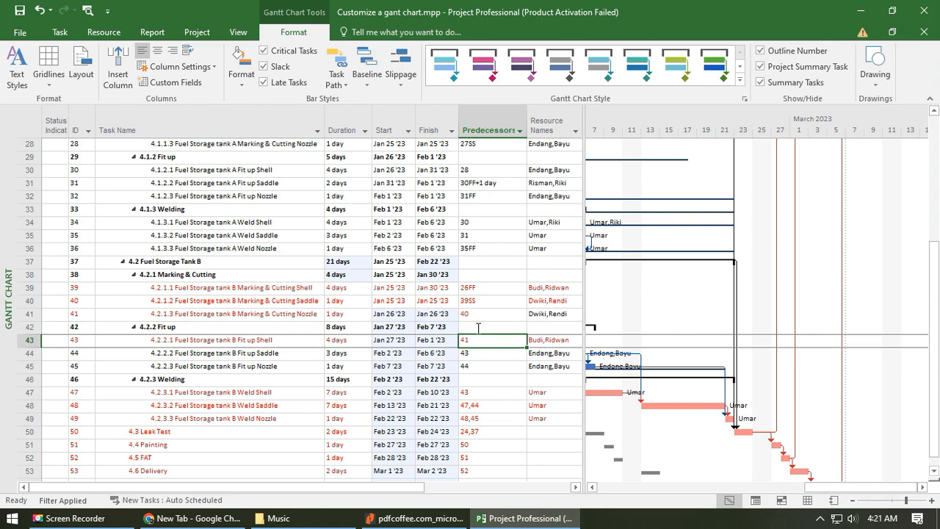
- Set the predecessor of 4.2.2.1 Fuel Storage tank B Fit up Shell to task 39
{"action": "type", "text": "39"}
{"action": "key", "text": "Return"}
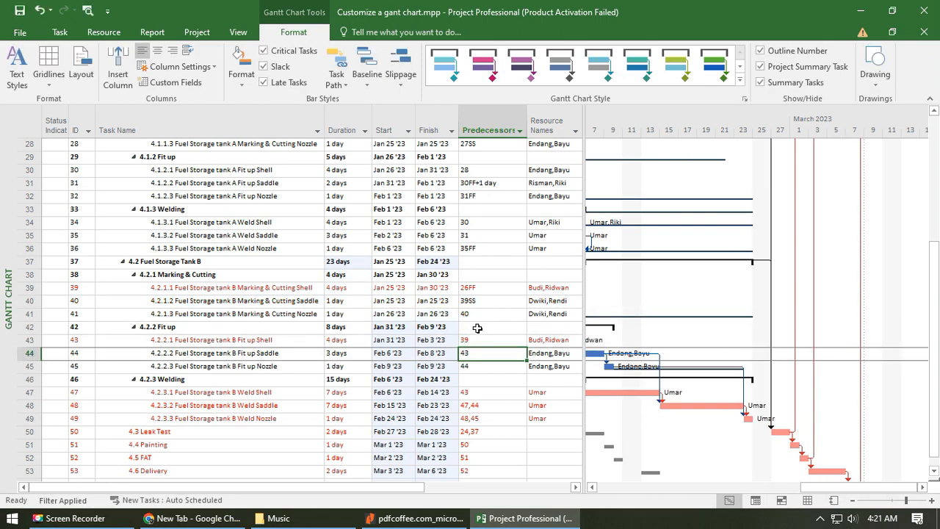
{"action": "left_click", "coordinate": [490, 339]}
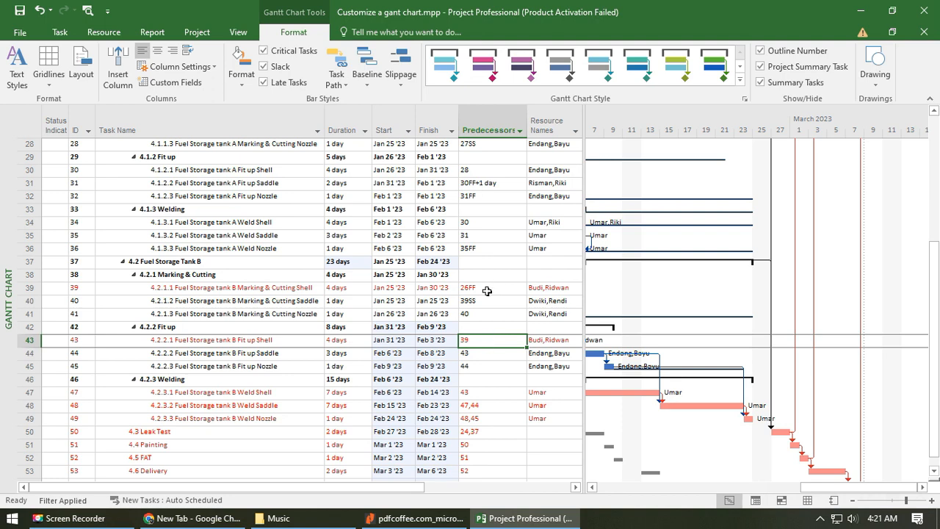
{"action": "left_click", "coordinate": [489, 288]}
{"action": "left_click", "coordinate": [481, 340]}
{"action": "left_click", "coordinate": [481, 353]}
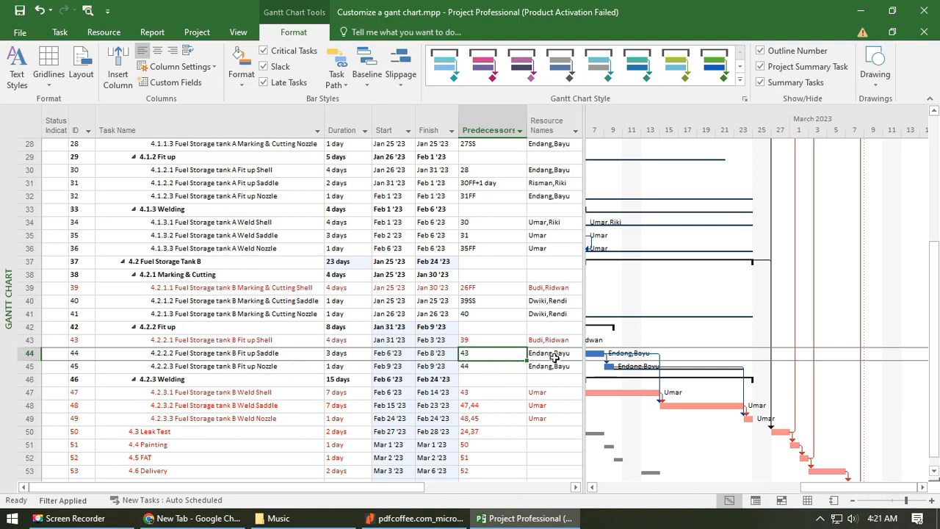
- Copy the resource assignment of 4.2.1.2 Tank B Marking & Cutting Saddle to 4.2.2.2 Tank B Fit up Saddle
{"action": "left_click", "coordinate": [561, 288]}
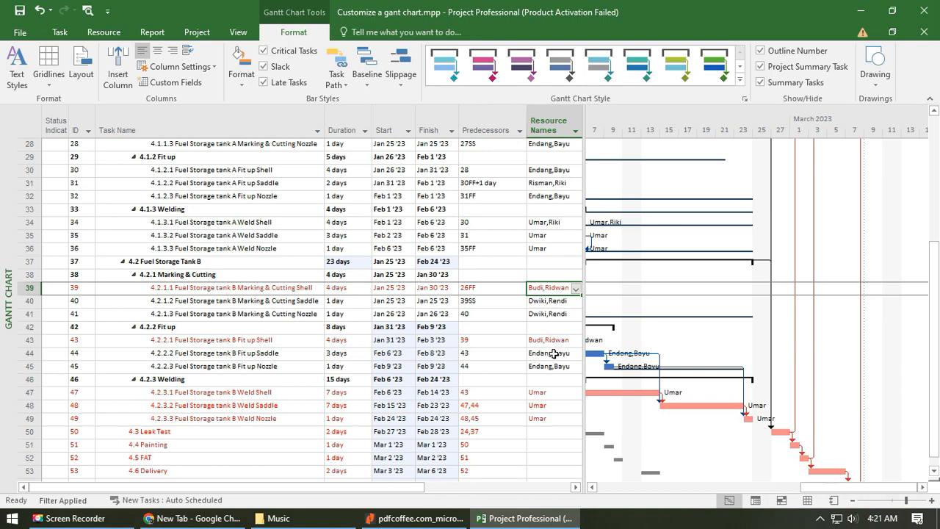
{"action": "left_click", "coordinate": [565, 301]}
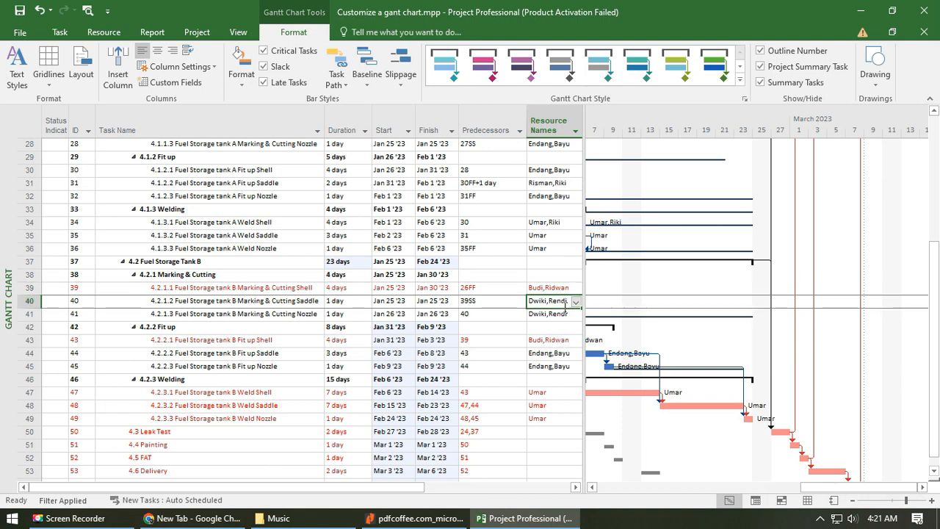
{"action": "left_click", "coordinate": [551, 355]}
{"action": "key", "text": "ctrl+v"}
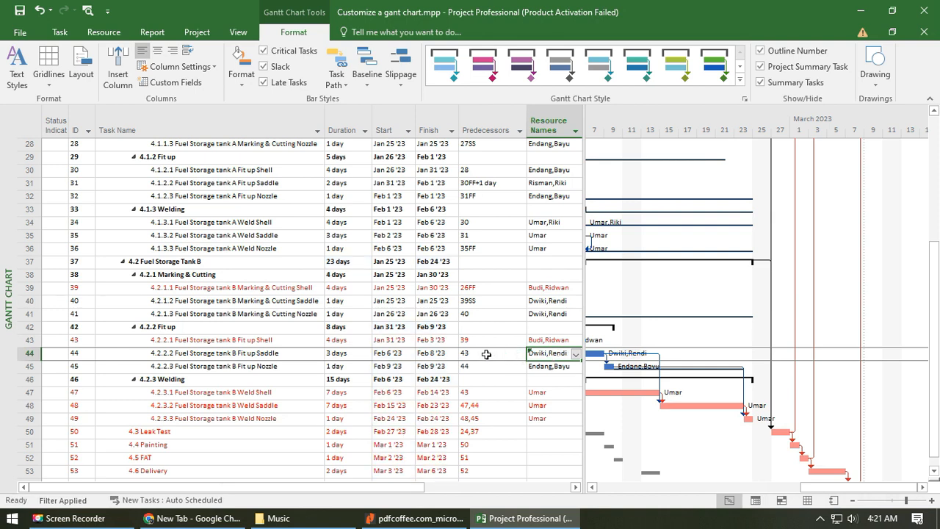
- Set the predecessor of 4.2.2.2 Fuel Storage tank B Fit up Saddle to 43FF+1 day
{"action": "left_click", "coordinate": [487, 355]}
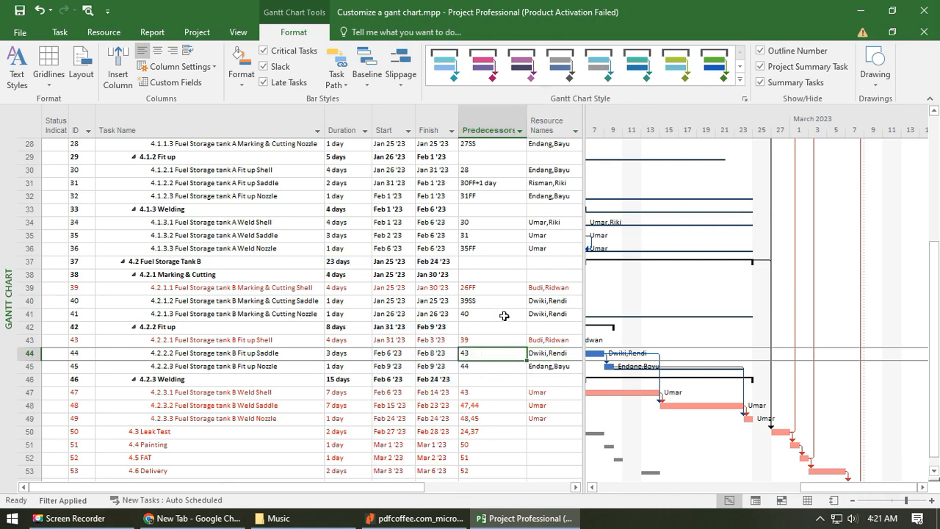
{"action": "type", "text": "4"}
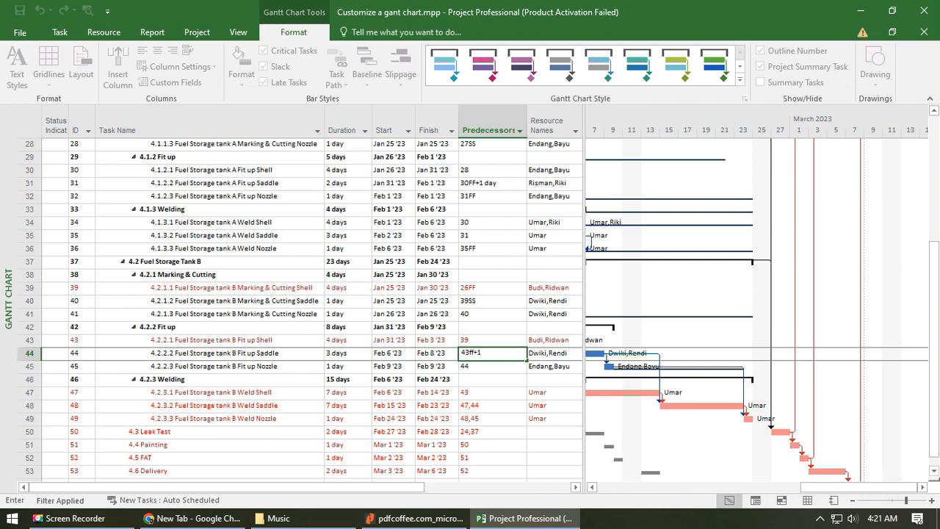
{"action": "key", "text": "Return"}
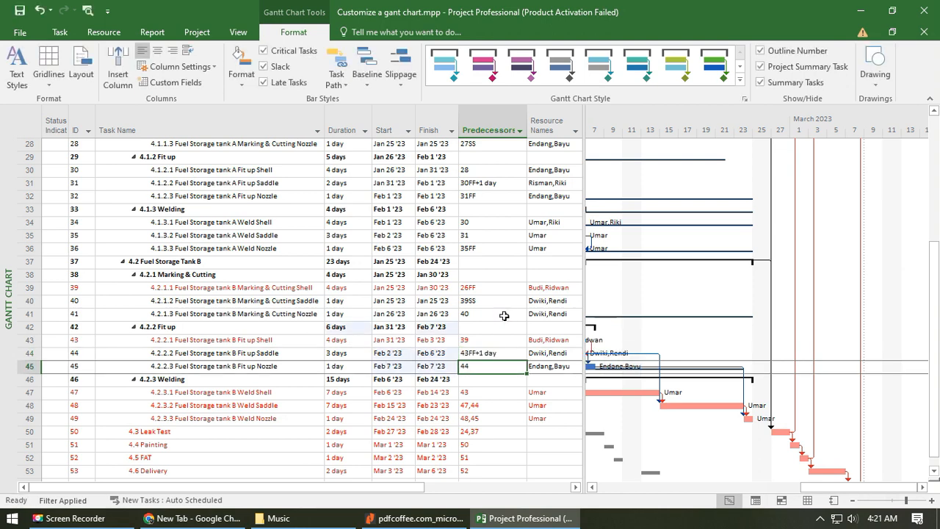
- Copy the resource assignment of 4.2.2.1 Tank B Fit up Shell to 4.2.2.3 Tank B Fit up Nozzle
{"action": "key", "text": "Right"}
{"action": "key", "text": "Up"}
{"action": "key", "text": "Up"}
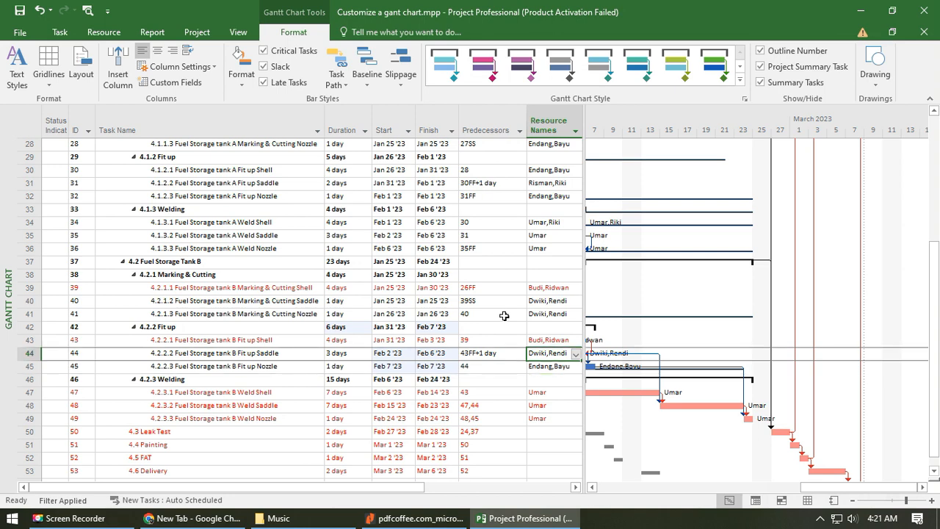
{"action": "key", "text": "Down"}
{"action": "key", "text": "Down"}
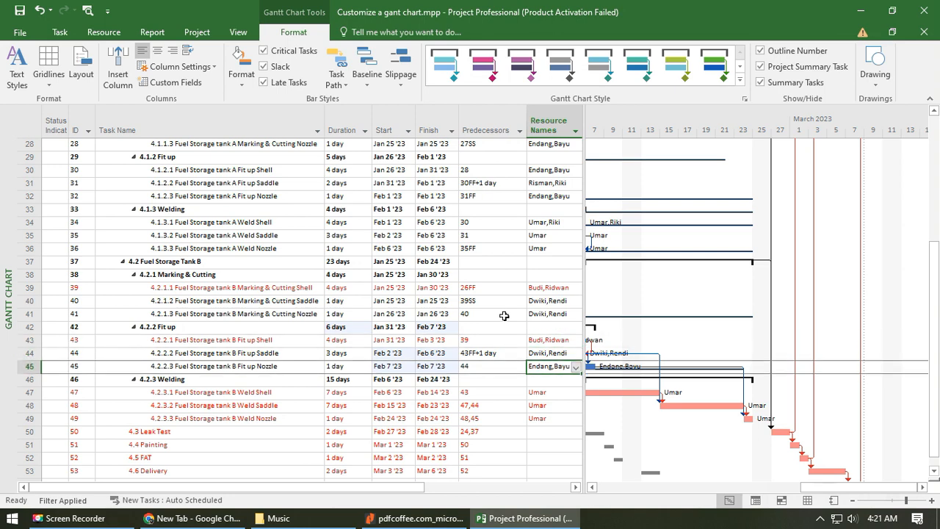
{"action": "key", "text": "ctrl+v"}
{"action": "key", "text": "Left"}
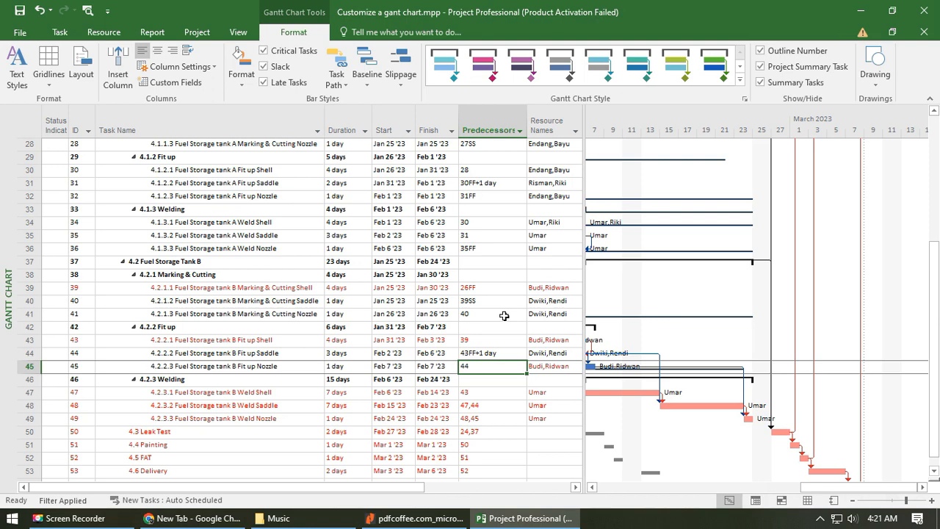
- Set the predecessor of 4.2.2.3 Fuel Storage tank B Fit up Nozzle to 44SS
{"action": "type", "text": "44ss"}
{"action": "key", "text": "Return"}
{"action": "key", "text": "Down"}
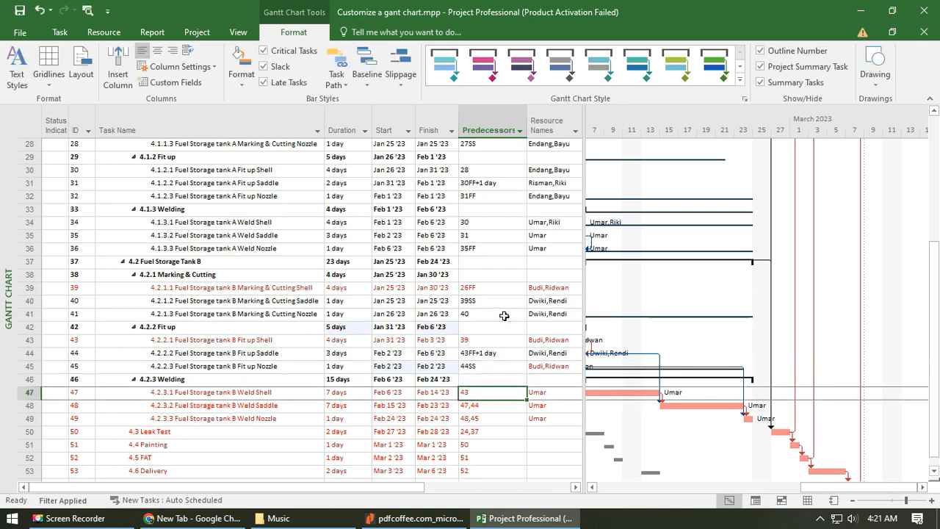
- Review the predecessors and resource assignments of the Tank B fit-up and welding tasks
{"action": "key", "text": "Down"}
{"action": "key", "text": "Up"}
{"action": "key", "text": "Down"}
{"action": "key", "text": "Up"}
{"action": "key", "text": "Up"}
{"action": "key", "text": "Up"}
{"action": "key", "text": "Up"}
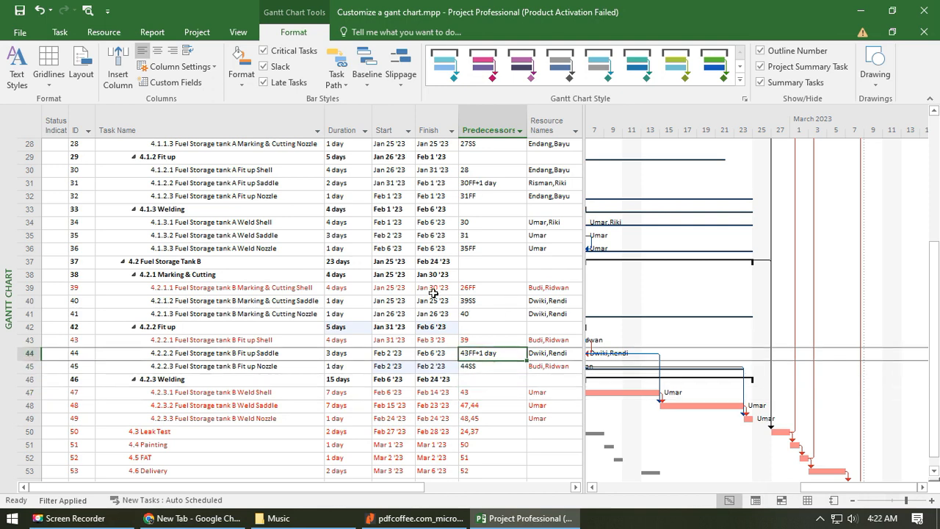
{"action": "left_click", "coordinate": [539, 340]}
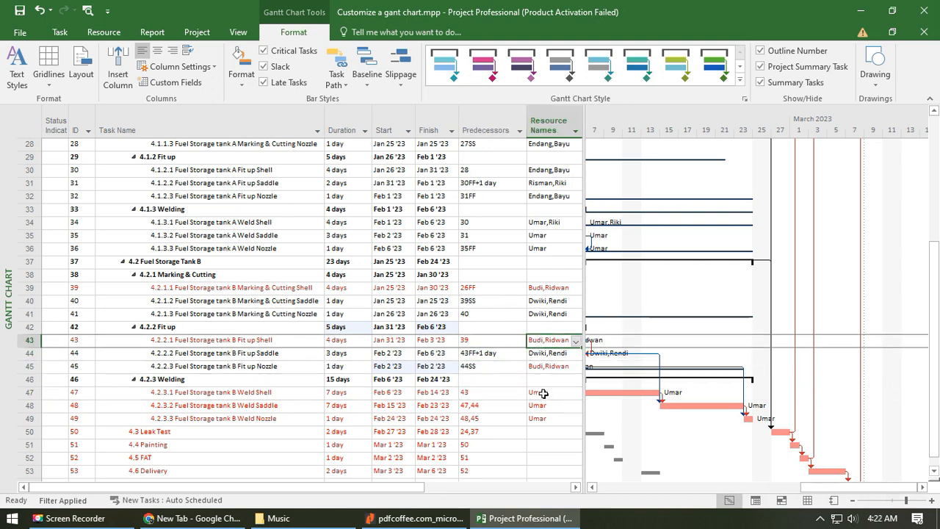
{"action": "left_click", "coordinate": [548, 393]}
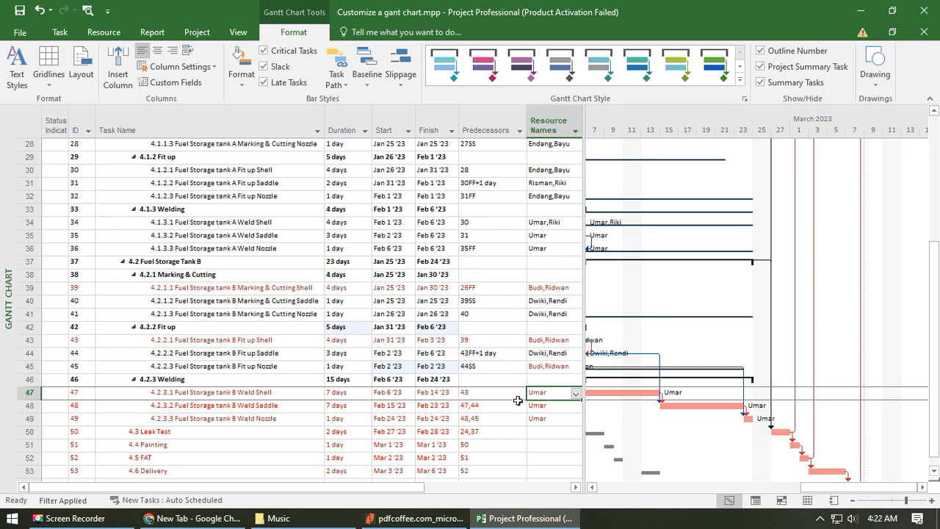
{"action": "left_click", "coordinate": [555, 405]}
{"action": "left_click", "coordinate": [556, 392]}
- Copy the resource assignment of 4.1.3.1 Tank A Weld Shell to the Tank A Weld Saddle and Weld Nozzle tasks
{"action": "left_click", "coordinate": [552, 221]}
{"action": "left_click", "coordinate": [557, 236]}
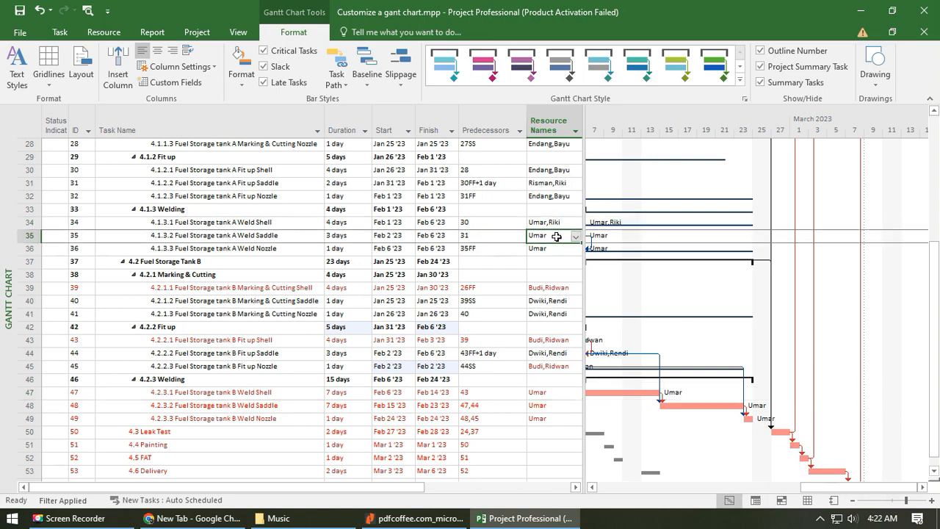
{"action": "type", "text": "Umar,Riki"}
{"action": "left_click", "coordinate": [544, 249]}
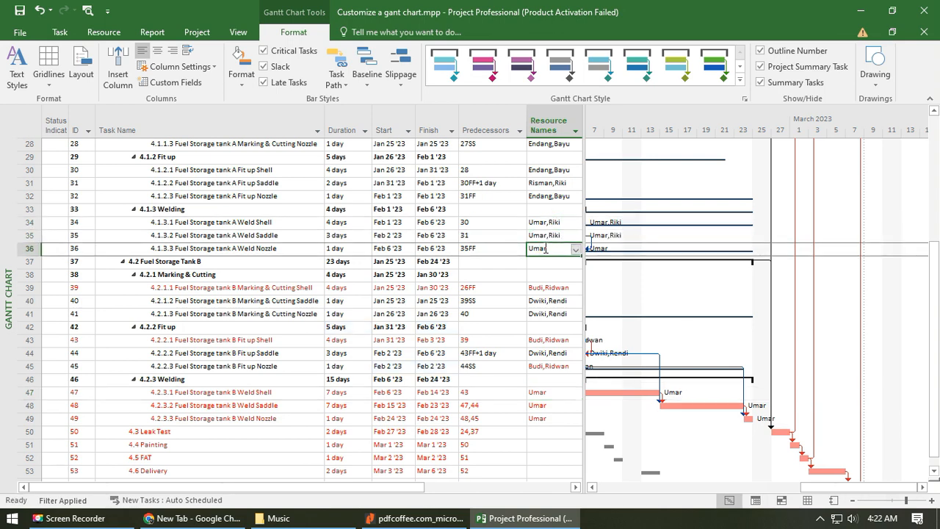
{"action": "type", "text": "Umar,Riki"}
- Replace the resource of 4.2.3.1 Fuel Storage tank B Weld Shell with a new pair of workers, entering their names
{"action": "left_click", "coordinate": [561, 393]}
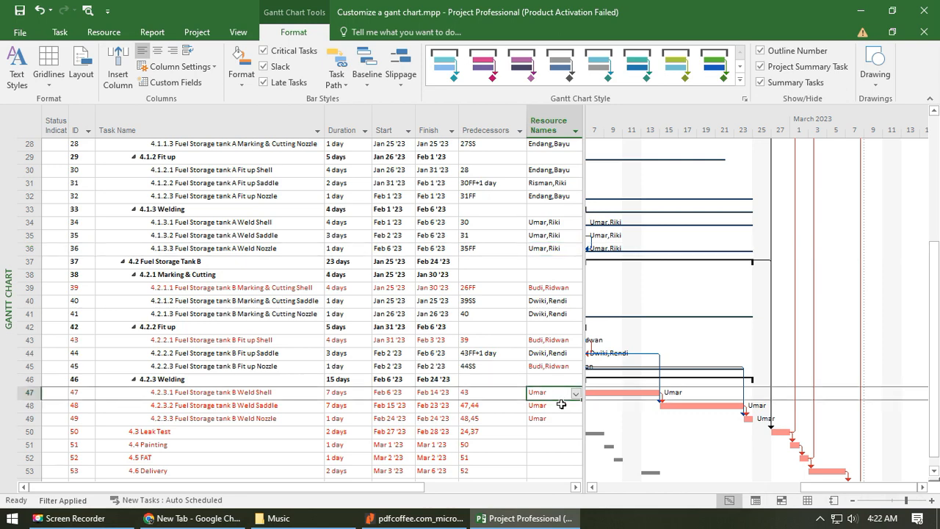
{"action": "type", "text": "Ris"}
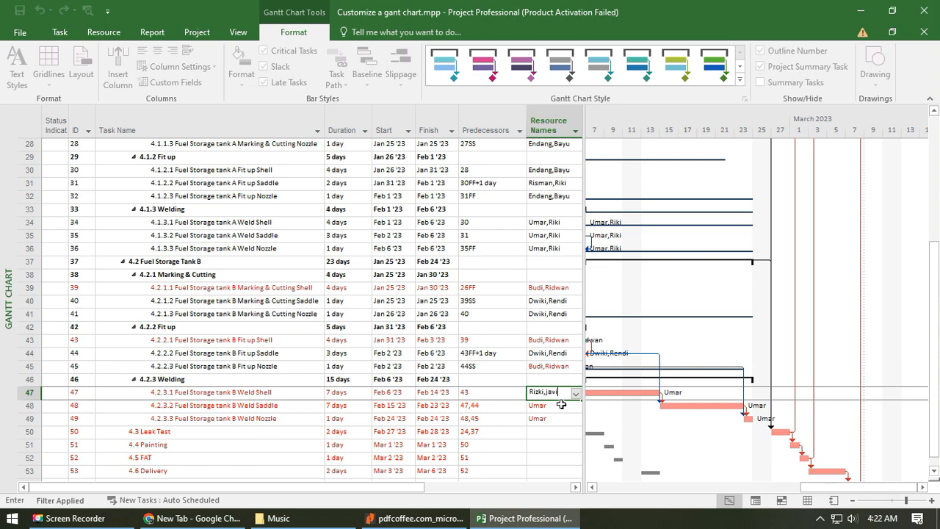
{"action": "type", "text": "ki,javier"}
{"action": "key", "text": "Return"}
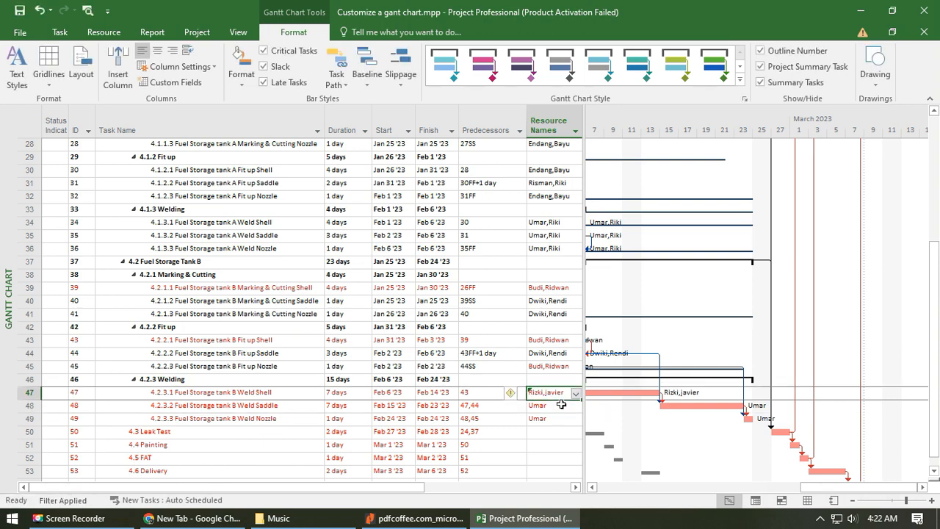
- Copy the worker pair of 4.2.3.1 Tank B Weld Shell to the Tank B Weld Saddle and Weld Nozzle tasks
{"action": "key", "text": "Down"}
{"action": "type", "text": "Rizki,javier"}
{"action": "key", "text": "Down"}
{"action": "type", "text": "Rizki,javier"}
{"action": "key", "text": "Up"}
{"action": "key", "text": "Up"}
{"action": "key", "text": "Up"}
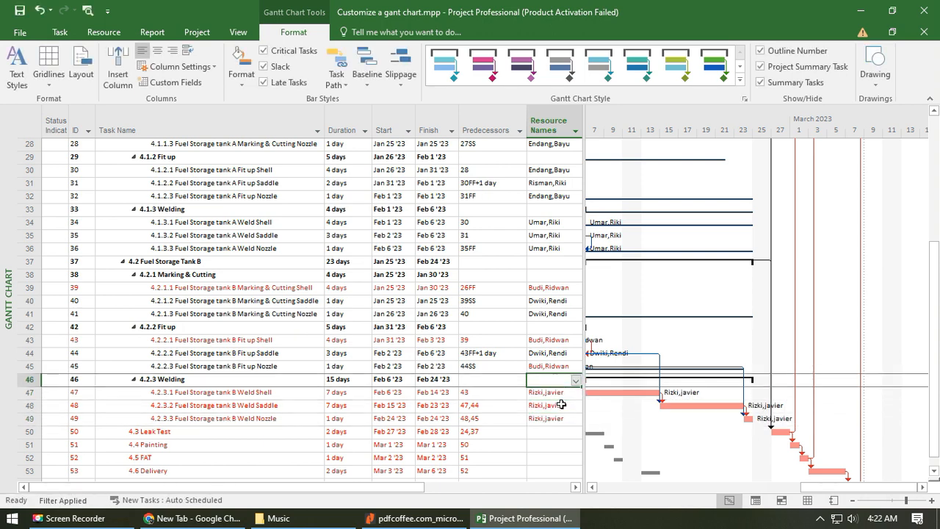
- Set the predecessor of 4.2.3.2 Fuel Storage tank B Weld Saddle to task 47 only
{"action": "left_click", "coordinate": [481, 406]}
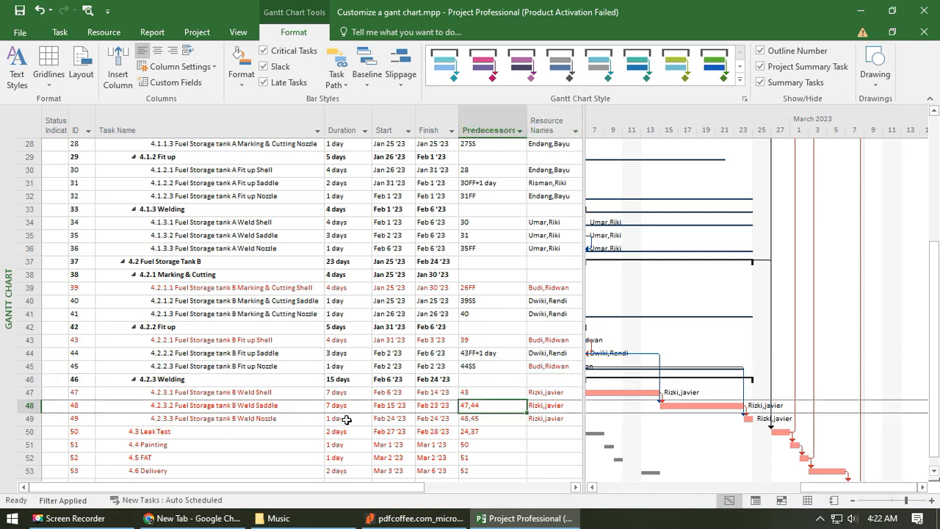
{"action": "type", "text": "47"}
{"action": "key", "text": "Return"}
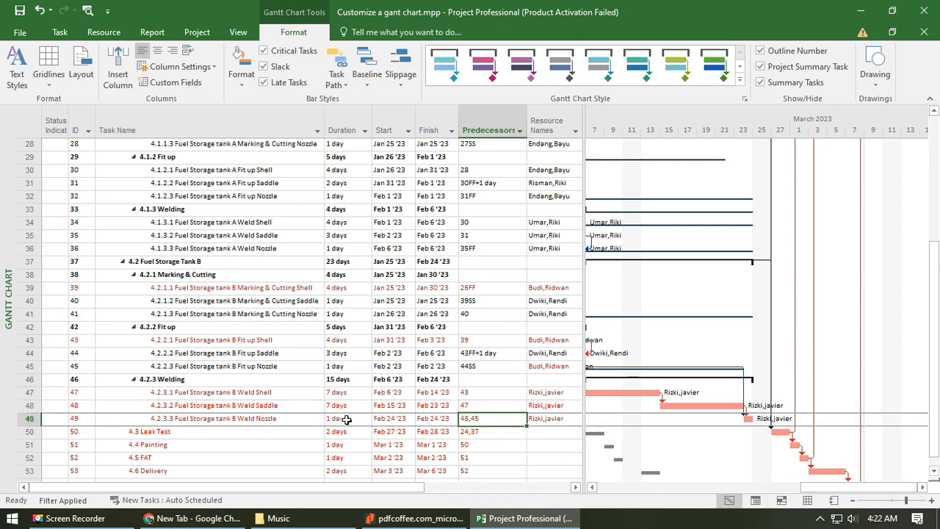
- Set the predecessor of 4.2.3.3 Fuel Storage tank B Weld Nozzle to 47SS
{"action": "type", "text": "47"}
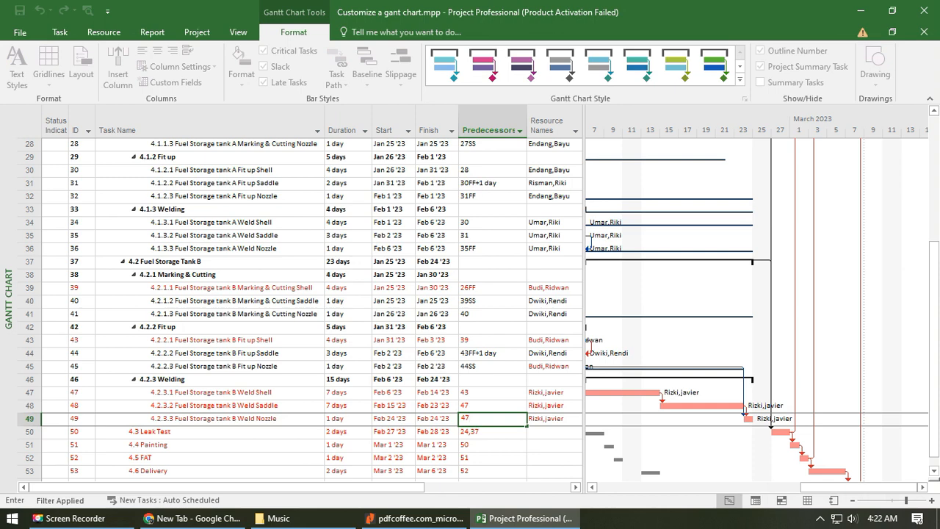
{"action": "type", "text": "ss"}
{"action": "key", "text": "Return"}
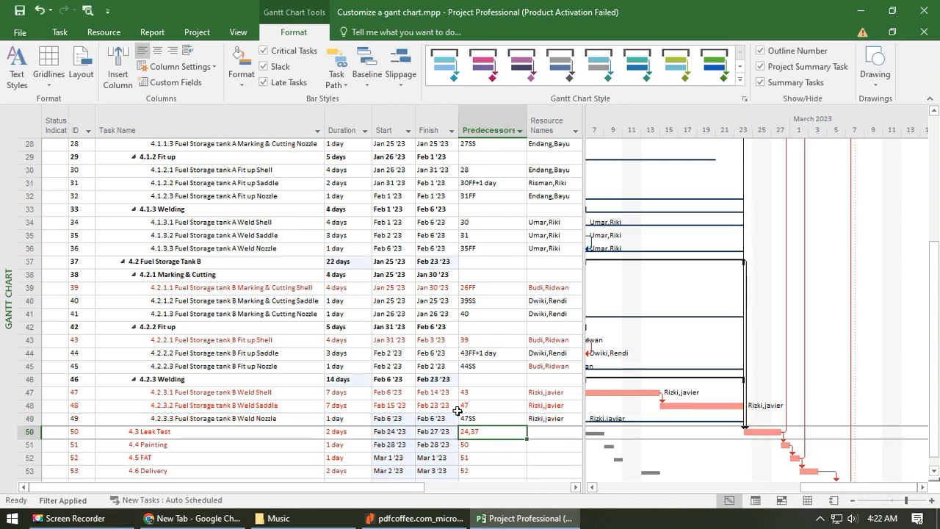
{"action": "left_click", "coordinate": [487, 417]}
{"action": "left_click", "coordinate": [487, 406]}
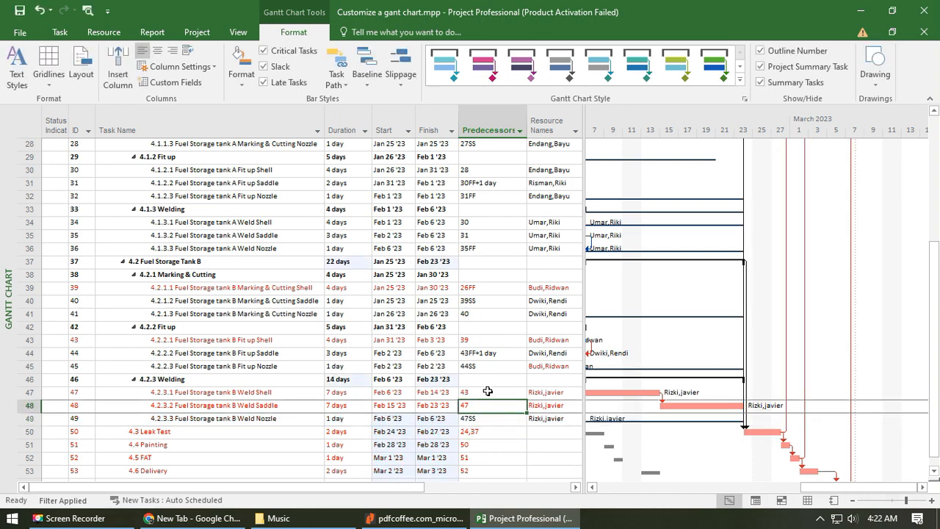
- Reduce the duration of 4.2.3.1 Fuel Storage tank B Weld Shell to 4 days
{"action": "left_click", "coordinate": [342, 406]}
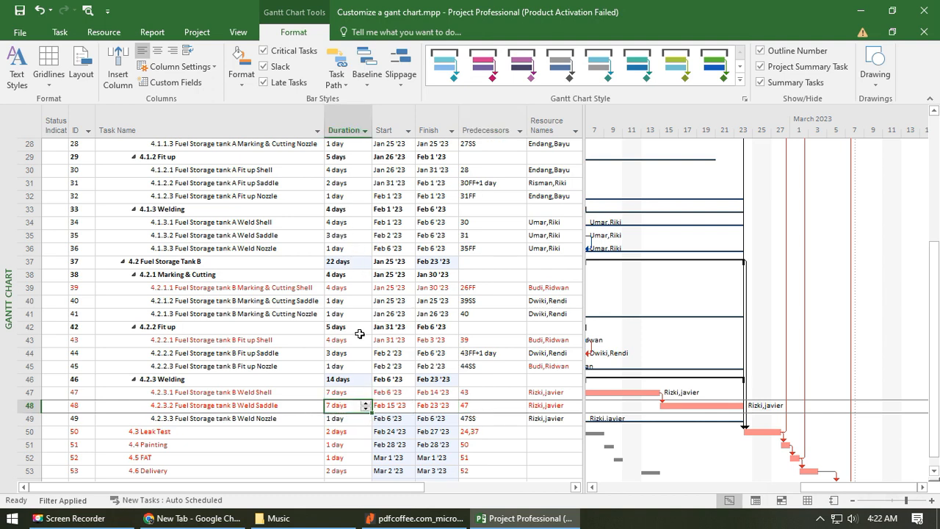
{"action": "left_click", "coordinate": [346, 382]}
{"action": "left_click", "coordinate": [345, 393]}
{"action": "left_click", "coordinate": [365, 397]}
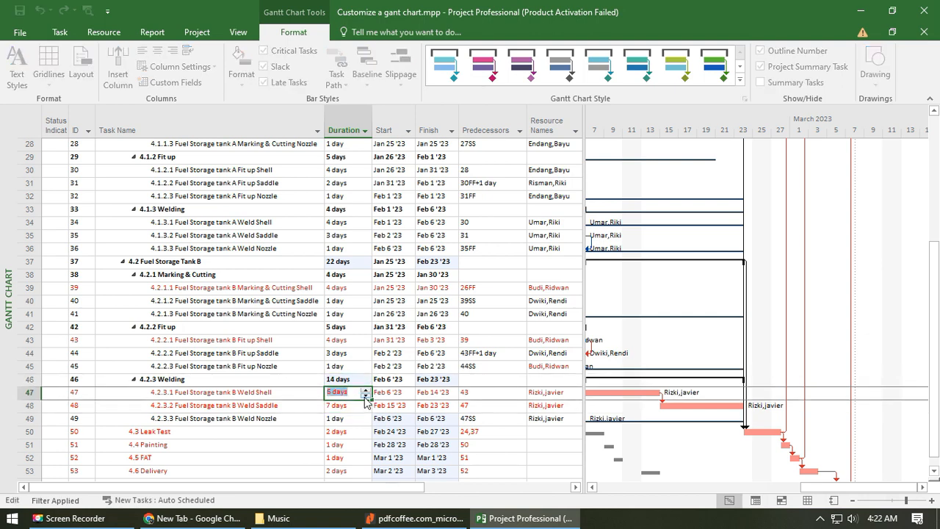
- Reduce the duration of 4.2.3.2 Fuel Storage tank B Weld Saddle to 3 days and check the remaining schedule through Installation
{"action": "left_click", "coordinate": [354, 408]}
{"action": "left_click", "coordinate": [365, 410]}
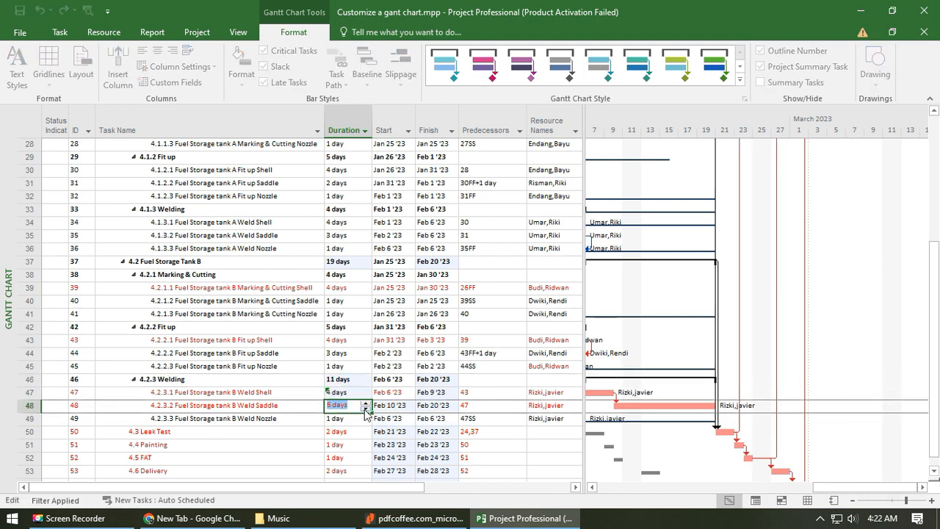
{"action": "left_click", "coordinate": [359, 416]}
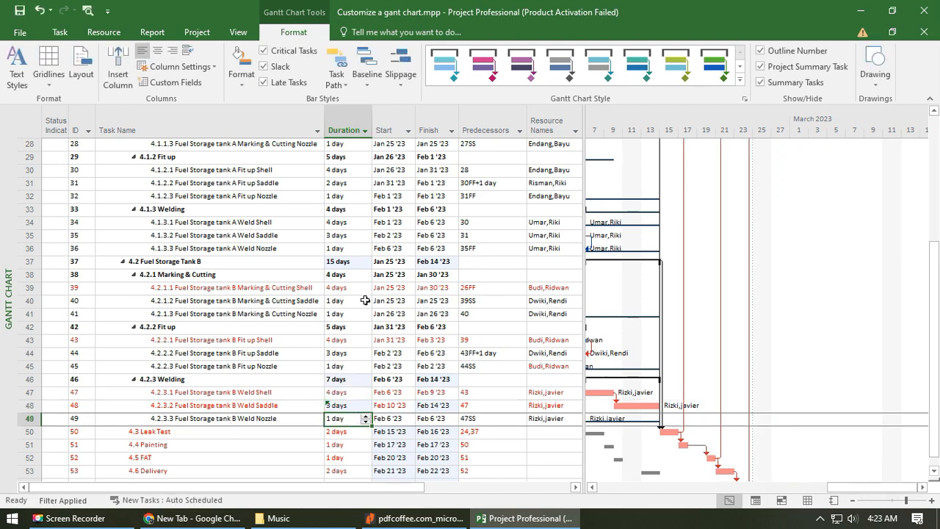
{"action": "scroll", "coordinate": [421, 266], "scroll_direction": "down", "scroll_amount": 2}
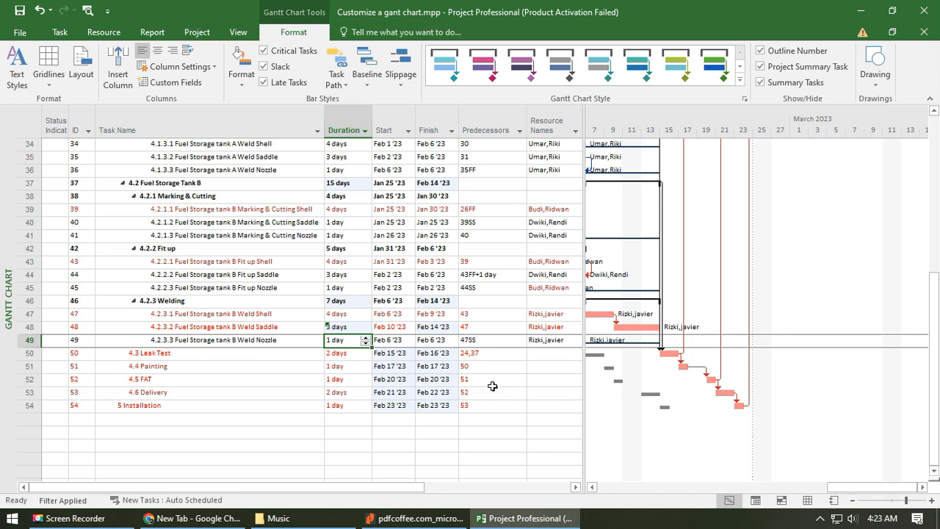
{"action": "scroll", "coordinate": [491, 386], "scroll_direction": "up", "scroll_amount": 1}
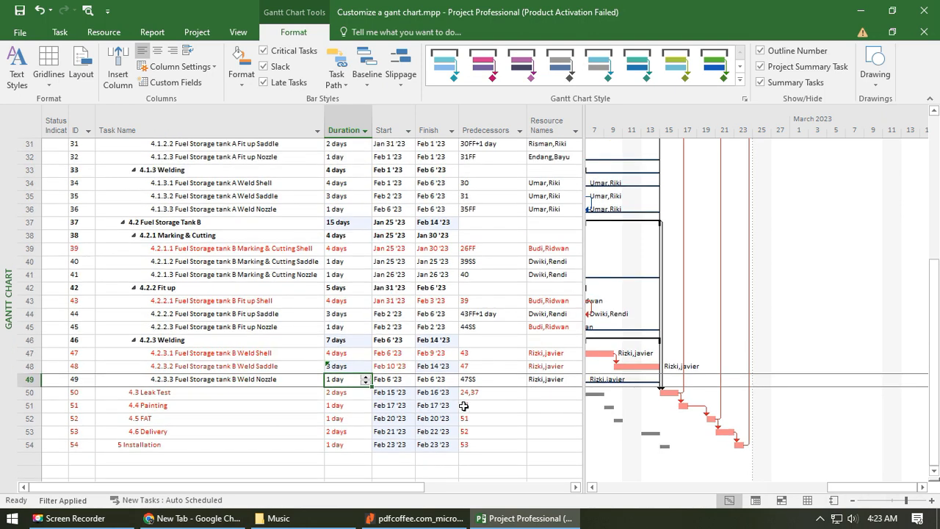
- Examine the start and finish dates from Term of Payment through Production to the final Installation task
{"action": "left_click", "coordinate": [385, 462]}
{"action": "left_click", "coordinate": [444, 445]}
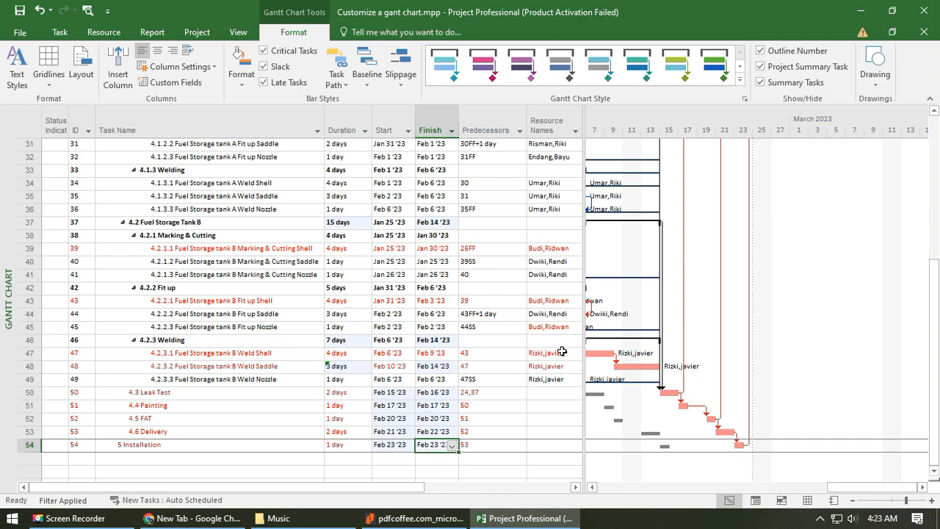
{"action": "scroll", "coordinate": [565, 352], "scroll_direction": "up", "scroll_amount": 6}
{"action": "scroll", "coordinate": [551, 371], "scroll_direction": "down", "scroll_amount": 12}
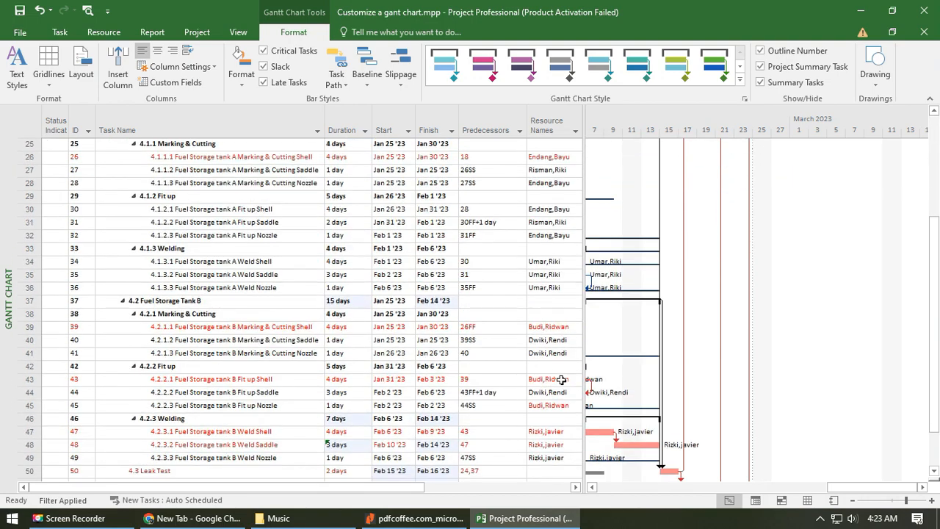
{"action": "scroll", "coordinate": [565, 323], "scroll_direction": "up", "scroll_amount": 2}
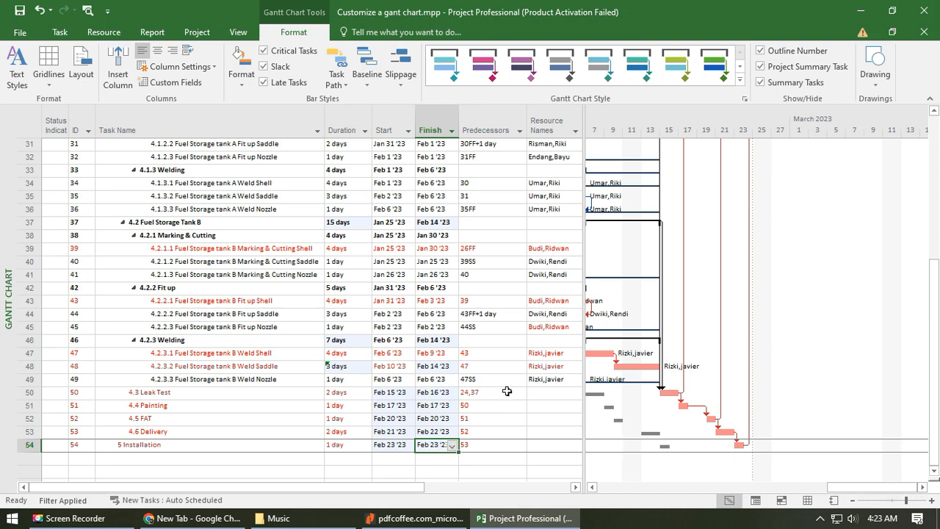
{"action": "scroll", "coordinate": [514, 387], "scroll_direction": "up", "scroll_amount": 6}
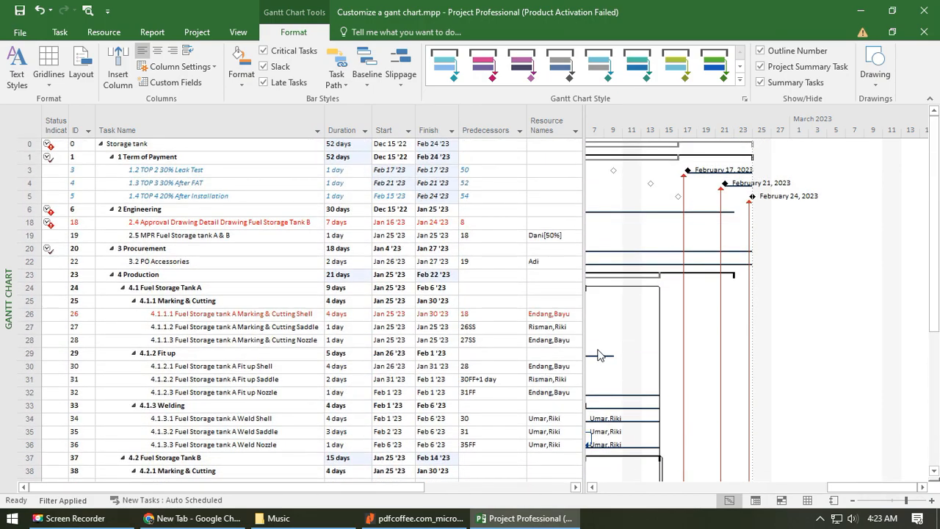
{"action": "left_click", "coordinate": [257, 445]}
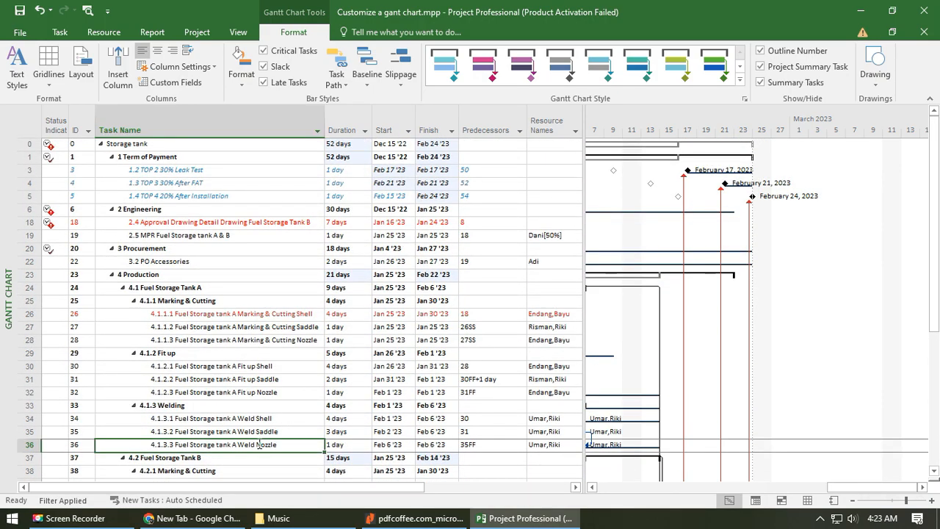
{"action": "scroll", "coordinate": [357, 447], "scroll_direction": "down", "scroll_amount": 8}
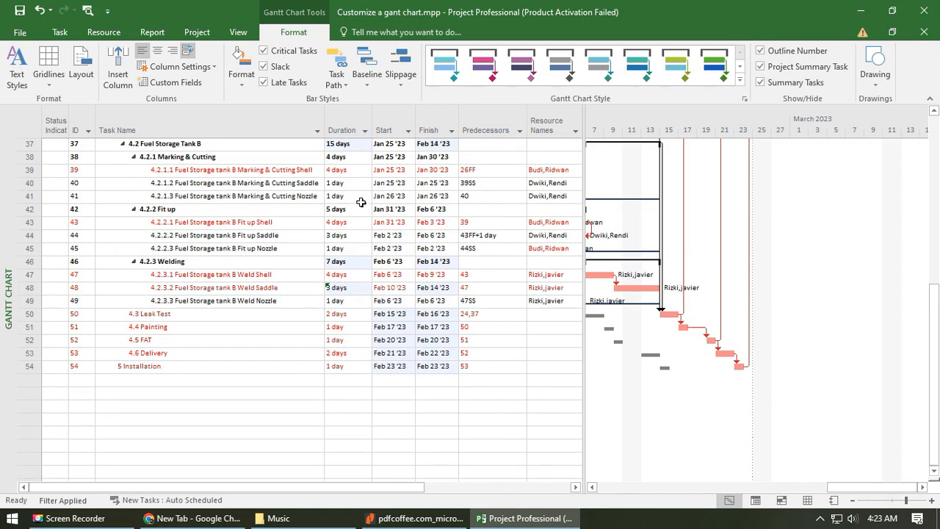
- Open the working time details of the default work week in the Standard project calendar
{"action": "left_click", "coordinate": [199, 33]}
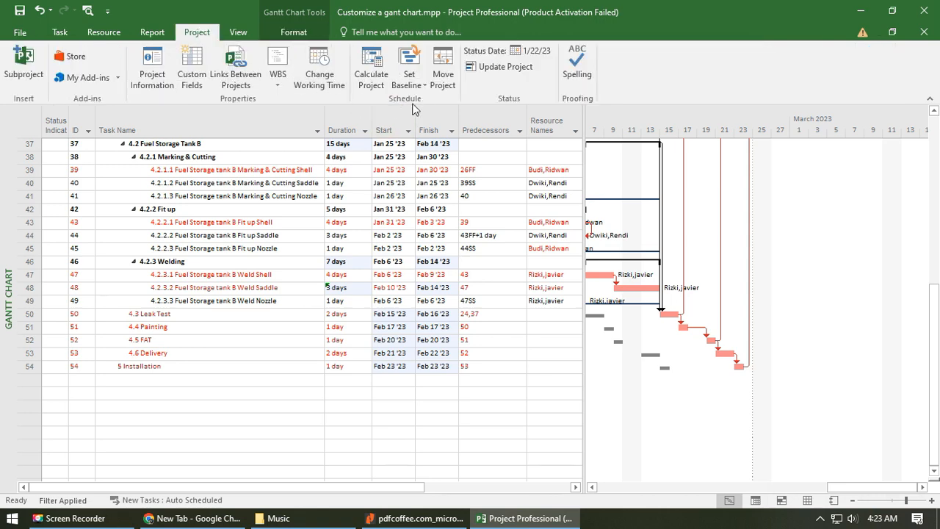
{"action": "left_click", "coordinate": [320, 79]}
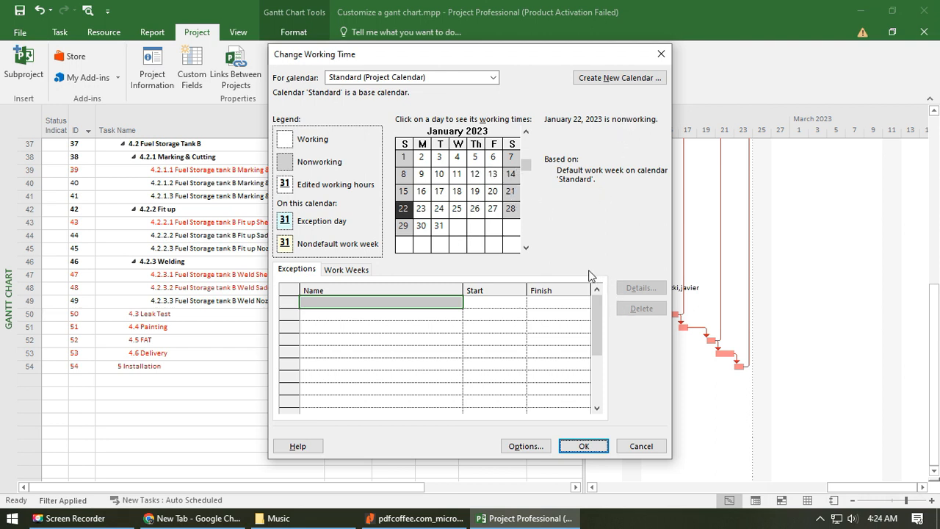
{"action": "left_click", "coordinate": [425, 313]}
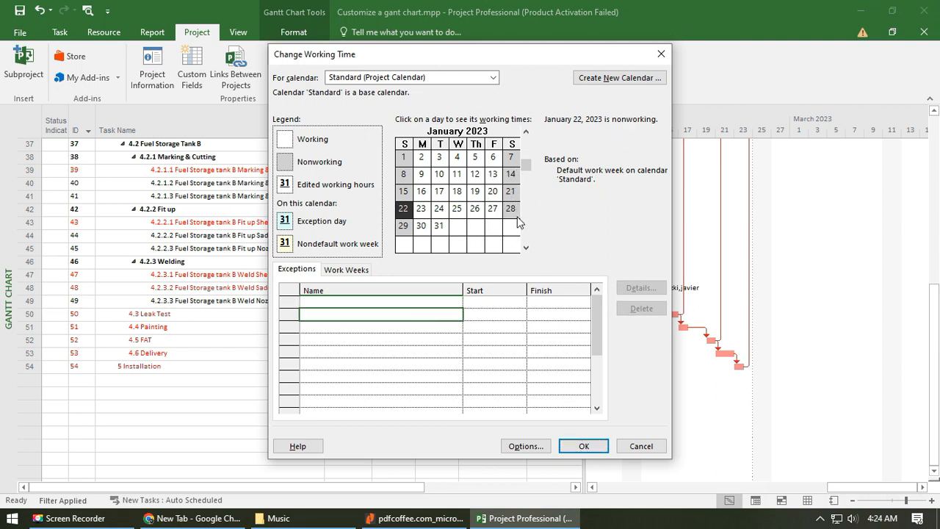
{"action": "left_click", "coordinate": [514, 192]}
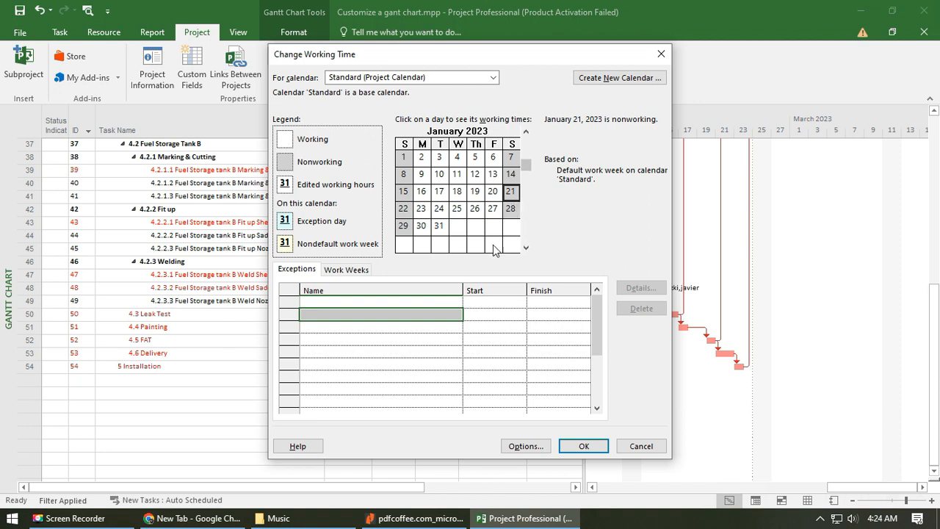
{"action": "left_click", "coordinate": [352, 269]}
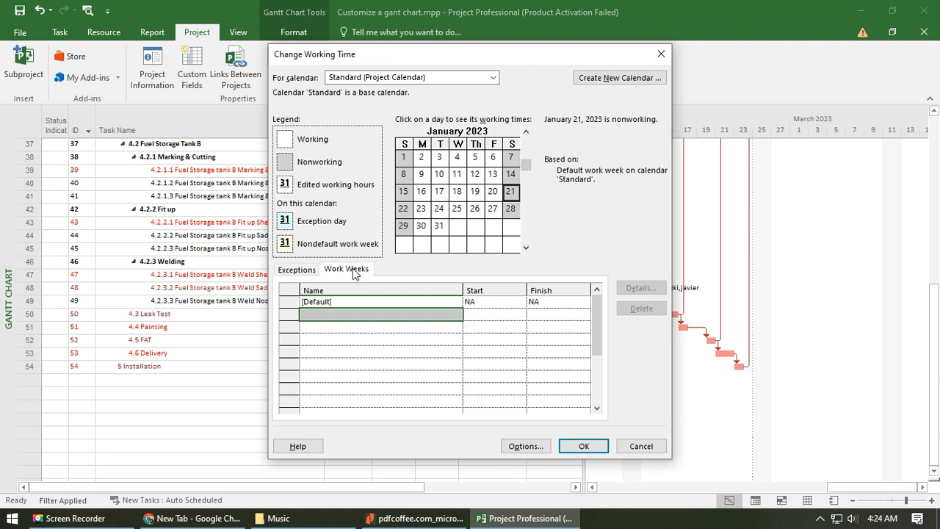
{"action": "left_click", "coordinate": [415, 304]}
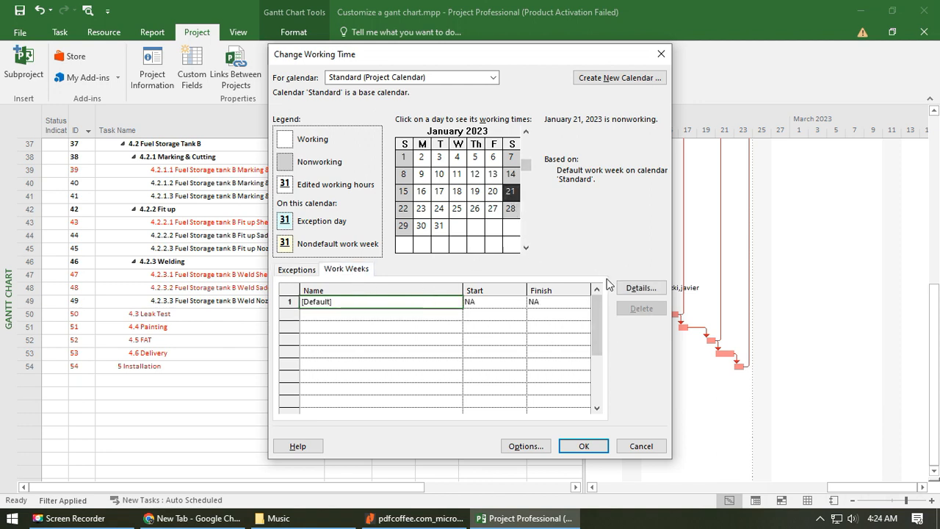
{"action": "left_click", "coordinate": [643, 289]}
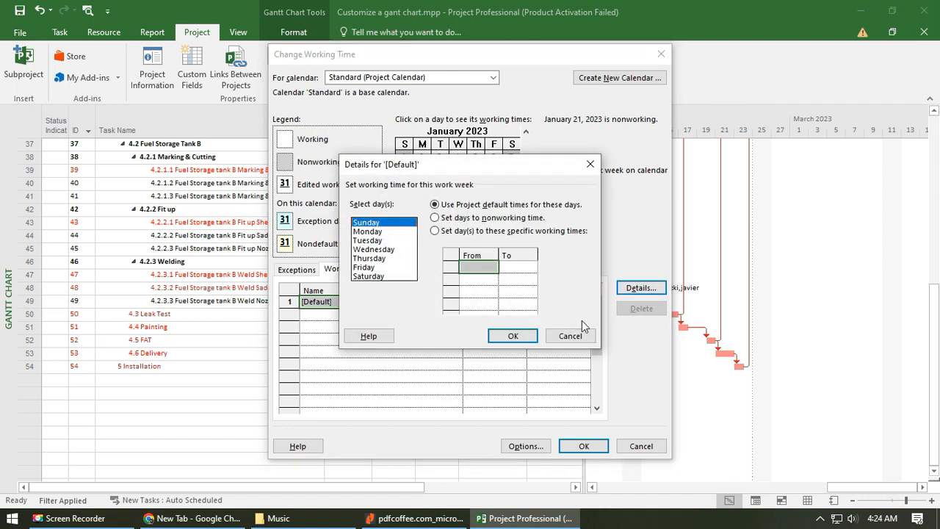
- Give Saturday specific working times with a first period from 8:00 AM to 12:00 PM
{"action": "left_click", "coordinate": [381, 276]}
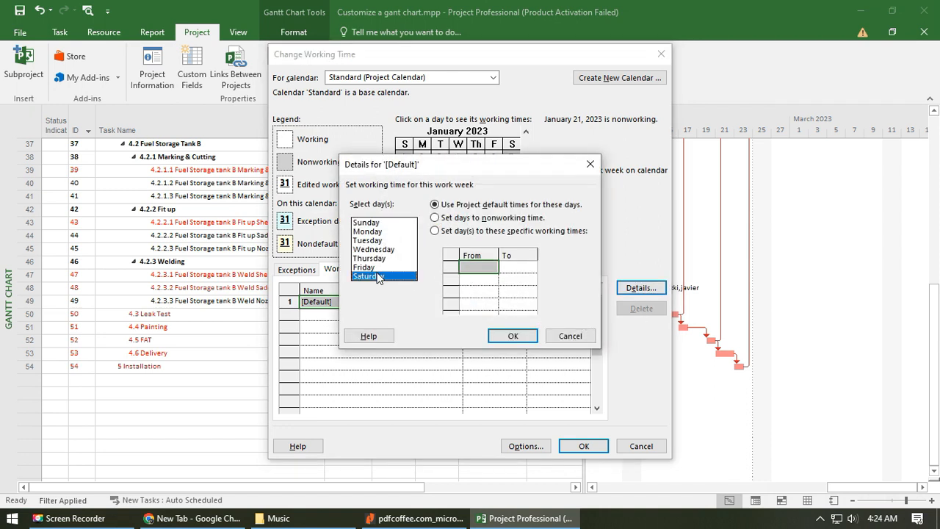
{"action": "left_click", "coordinate": [448, 232]}
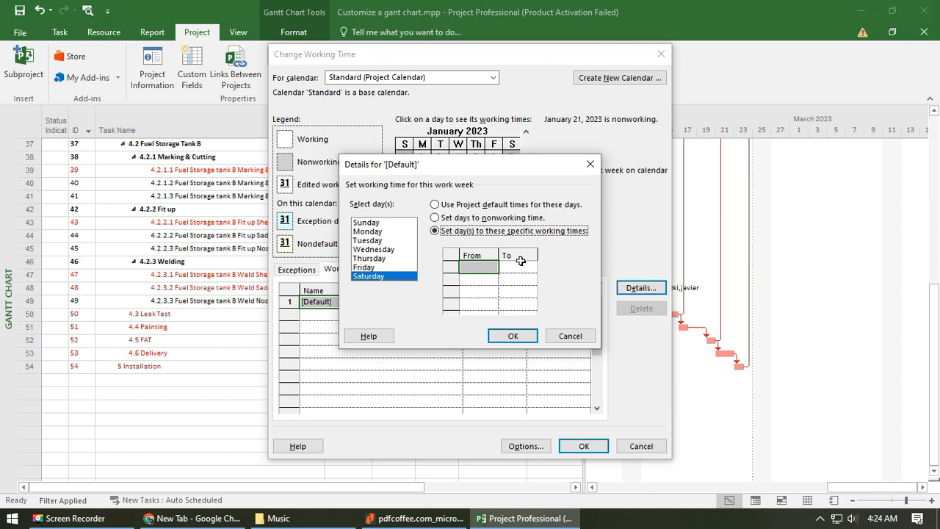
{"action": "left_click", "coordinate": [488, 266]}
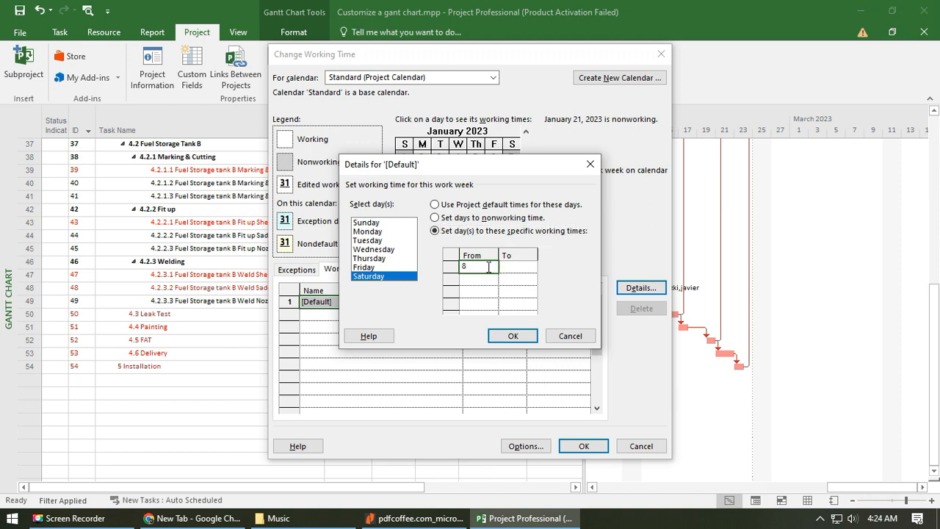
{"action": "type", "text": "8"}
{"action": "key", "text": "Tab"}
{"action": "type", "text": "1"}
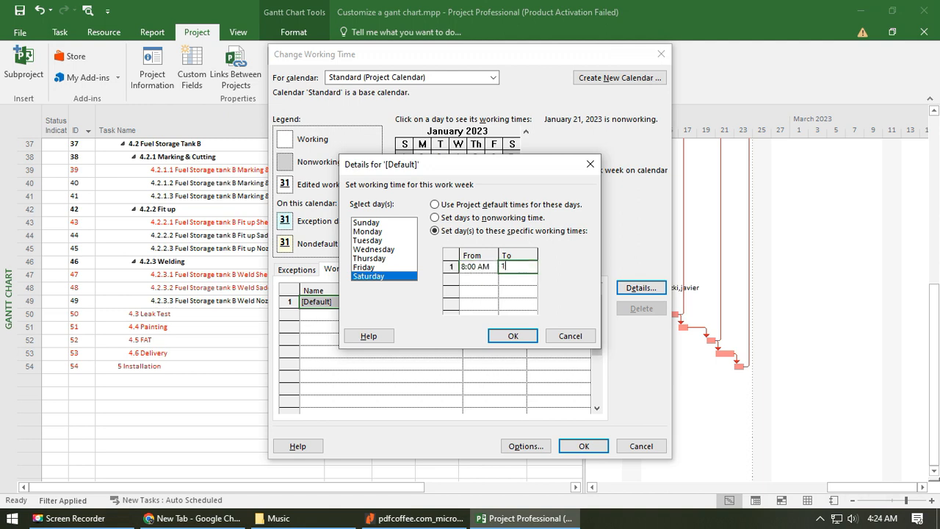
{"action": "type", "text": "2"}
- Add a second Saturday working period from 1:00 PM to 5:00 PM and apply the calendar change
{"action": "key", "text": "Down"}
{"action": "key", "text": "Left"}
{"action": "type", "text": "1"}
{"action": "key", "text": "Right"}
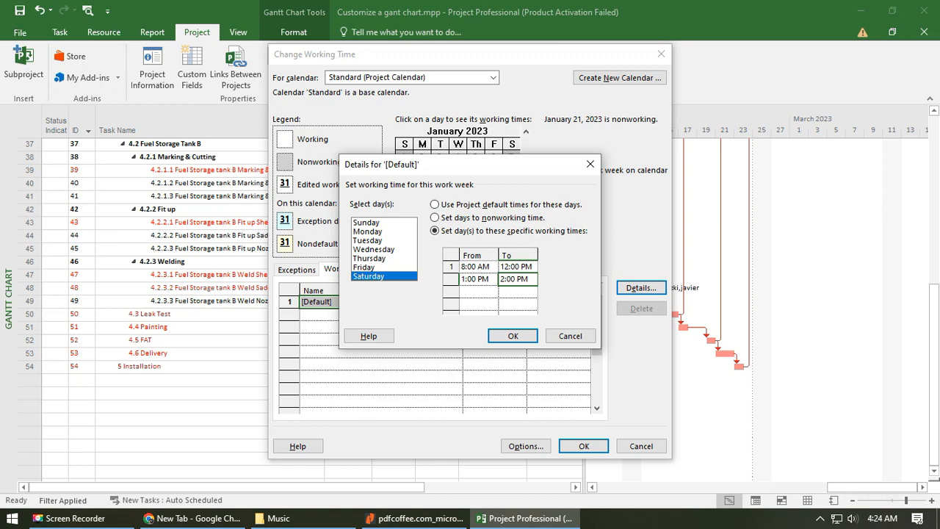
{"action": "type", "text": "5"}
{"action": "key", "text": "Down"}
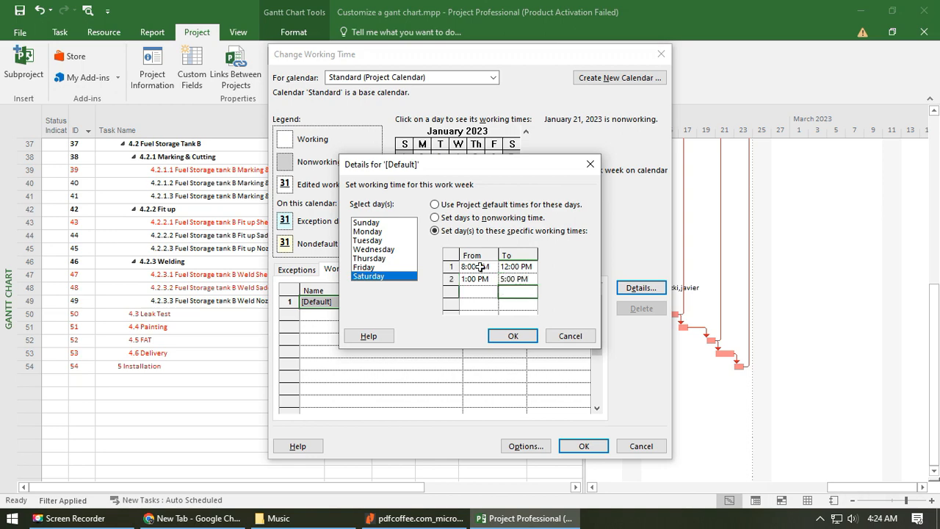
{"action": "left_click", "coordinate": [513, 335]}
{"action": "left_click", "coordinate": [584, 447]}
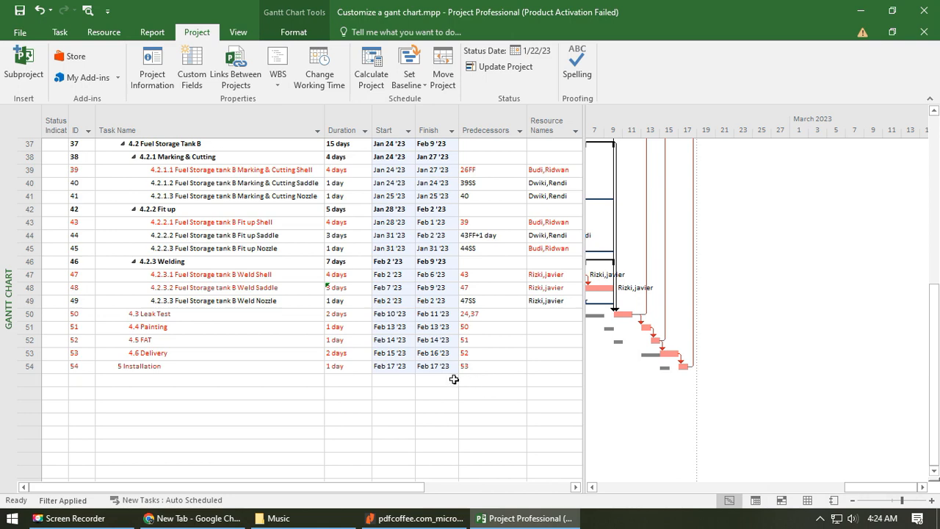
- Reopen the Standard calendar's default work week details to edit Sunday
{"action": "scroll", "coordinate": [457, 379], "scroll_direction": "up", "scroll_amount": 3}
{"action": "scroll", "coordinate": [500, 395], "scroll_direction": "down", "scroll_amount": 3}
{"action": "left_click", "coordinate": [319, 74]}
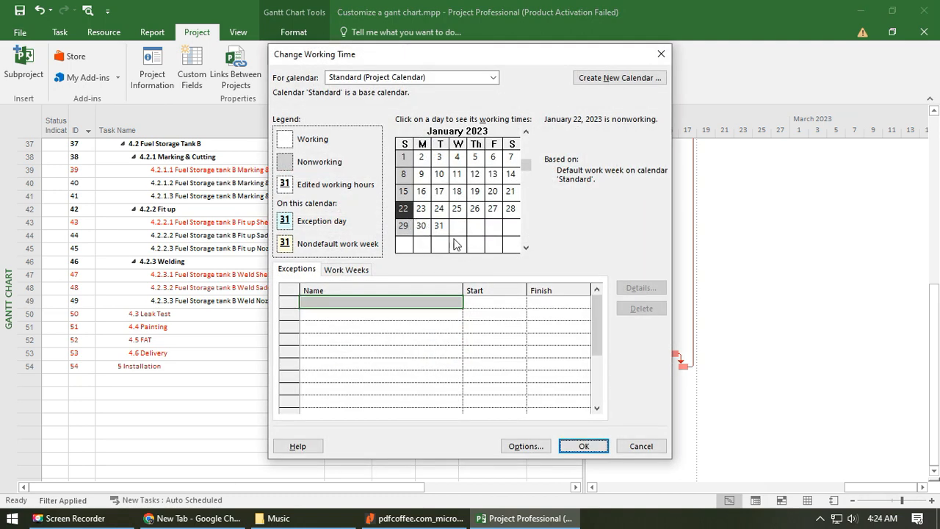
{"action": "left_click", "coordinate": [405, 234]}
{"action": "left_click", "coordinate": [359, 272]}
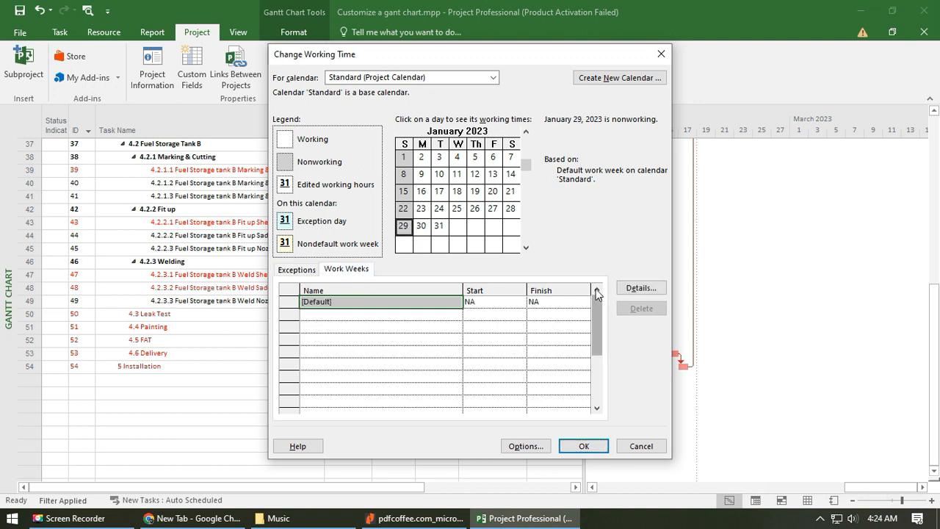
{"action": "left_click", "coordinate": [637, 290]}
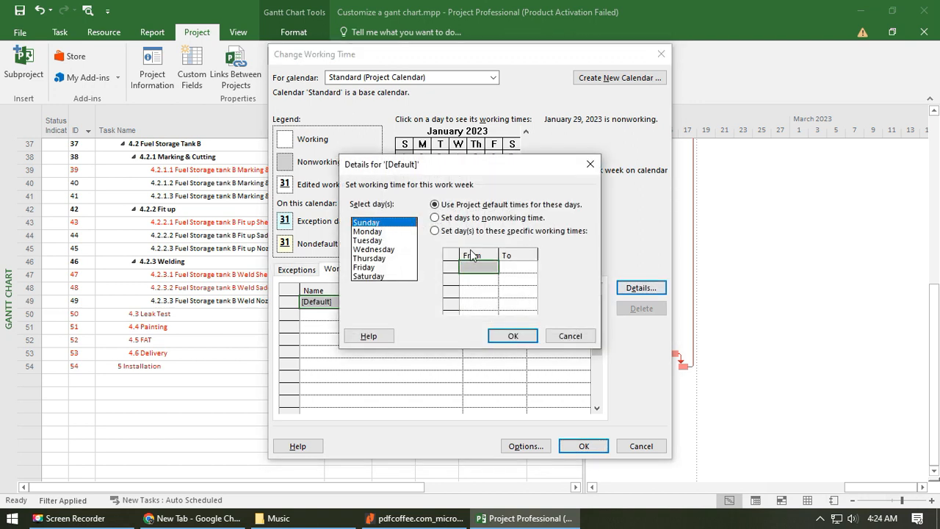
- Give Sunday specific working times with a first period from 8:00 AM to 12:00 PM
{"action": "left_click", "coordinate": [436, 231]}
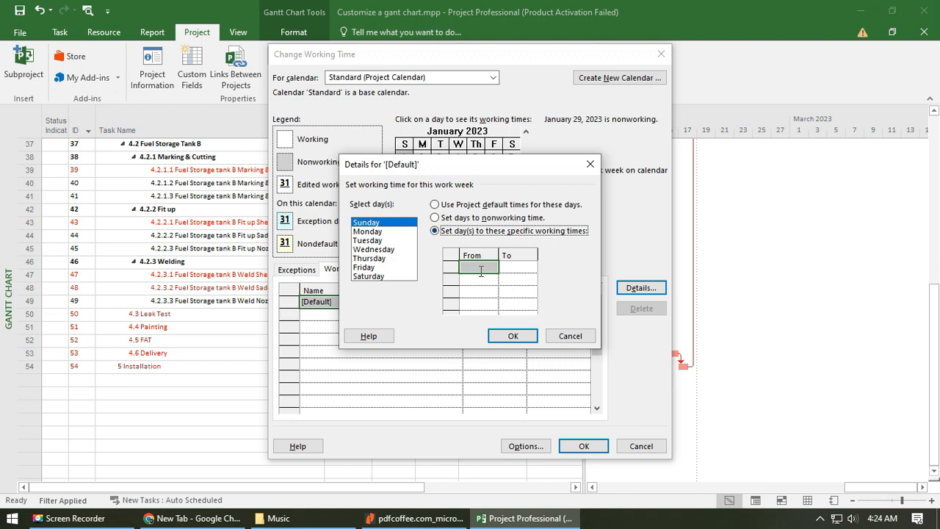
{"action": "left_click", "coordinate": [482, 270]}
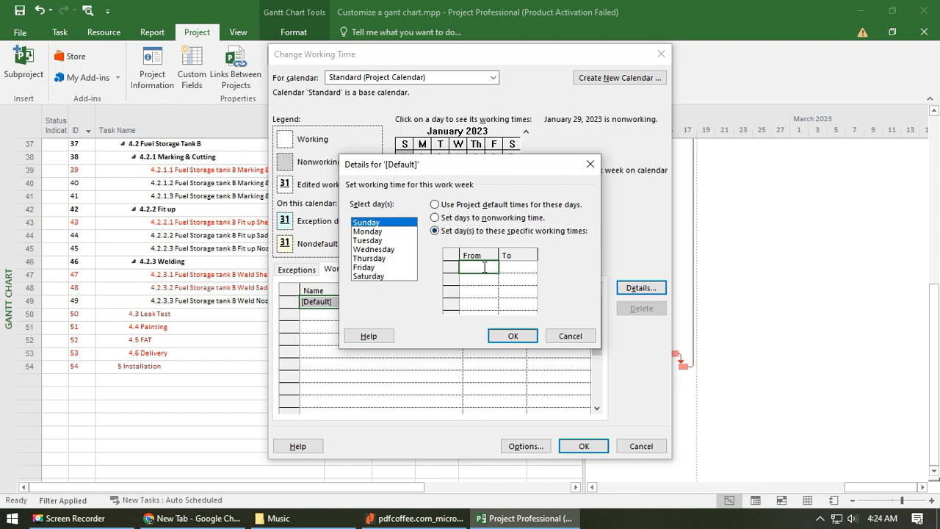
{"action": "type", "text": "8"}
{"action": "left_click", "coordinate": [521, 265]}
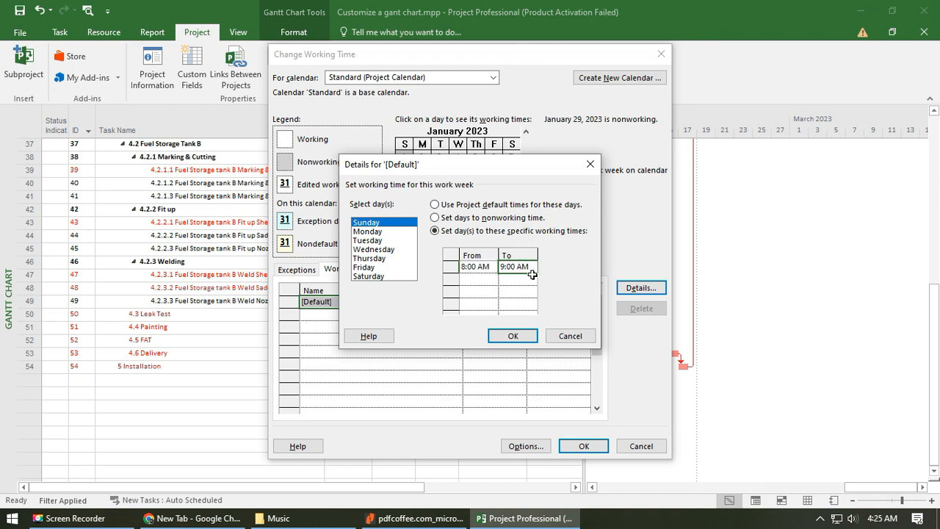
{"action": "type", "text": "12"}
- Add a second Sunday working period from 1:00 PM to 5:00 PM and apply the calendar change
{"action": "left_click", "coordinate": [471, 282]}
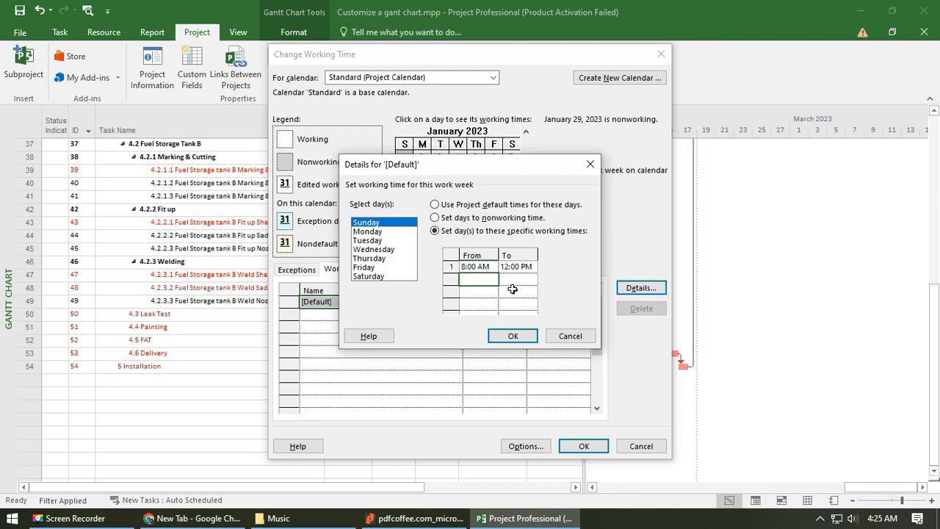
{"action": "type", "text": "1"}
{"action": "key", "text": "Tab"}
{"action": "type", "text": "5"}
{"action": "key", "text": "Return"}
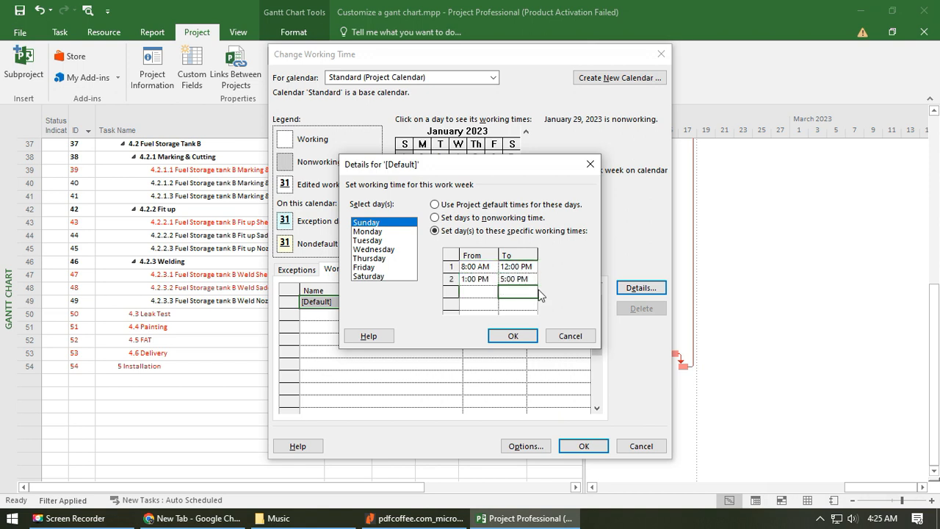
{"action": "left_click", "coordinate": [507, 338]}
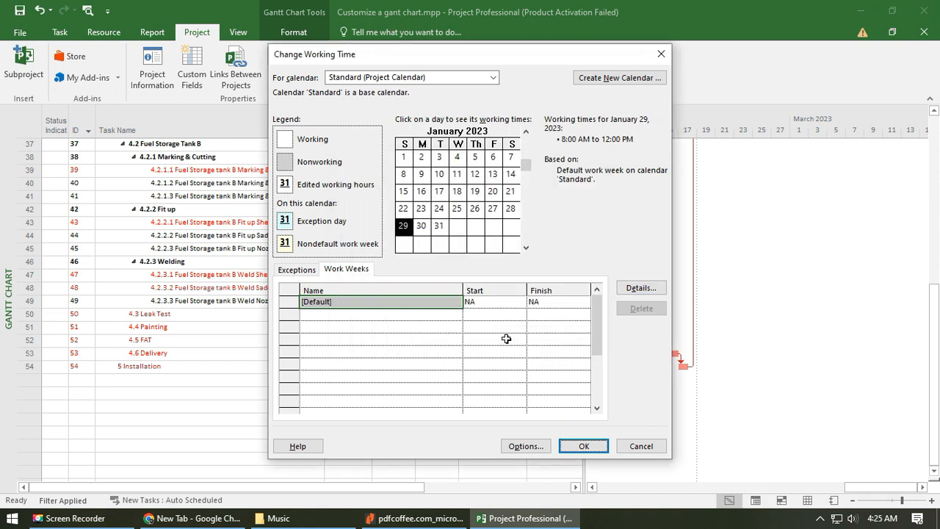
{"action": "left_click", "coordinate": [576, 445]}
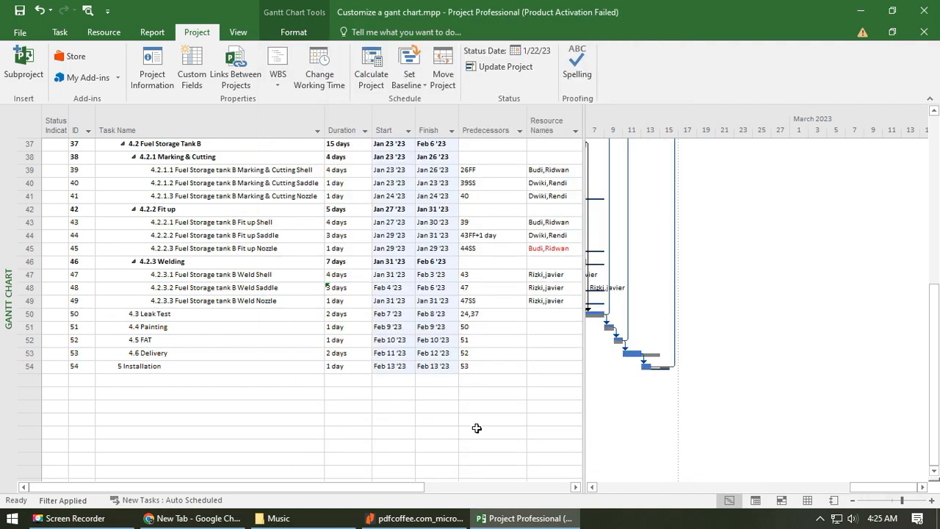
- Widen the Gantt chart area and compare the task bars with their baselines from the project summary through Installation
{"action": "scroll", "coordinate": [293, 380], "scroll_direction": "up", "scroll_amount": 1}
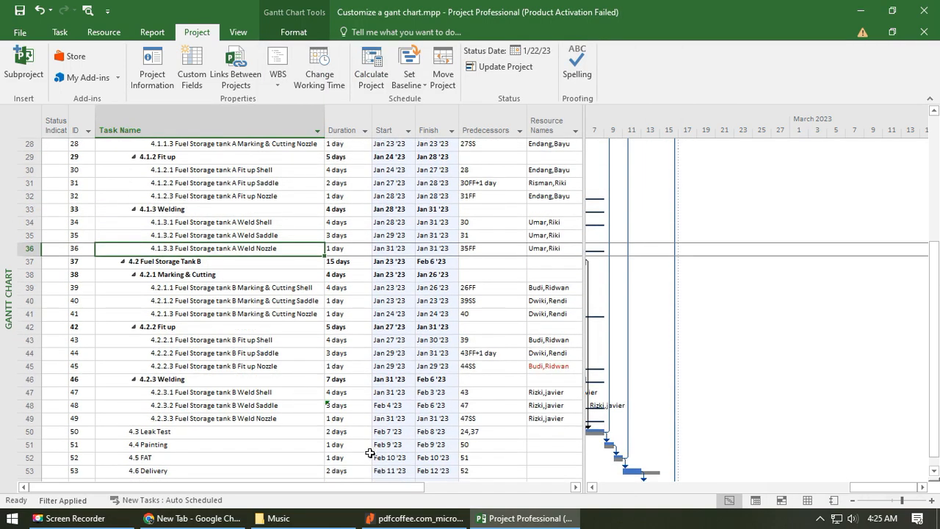
{"action": "scroll", "coordinate": [471, 401], "scroll_direction": "up", "scroll_amount": 7}
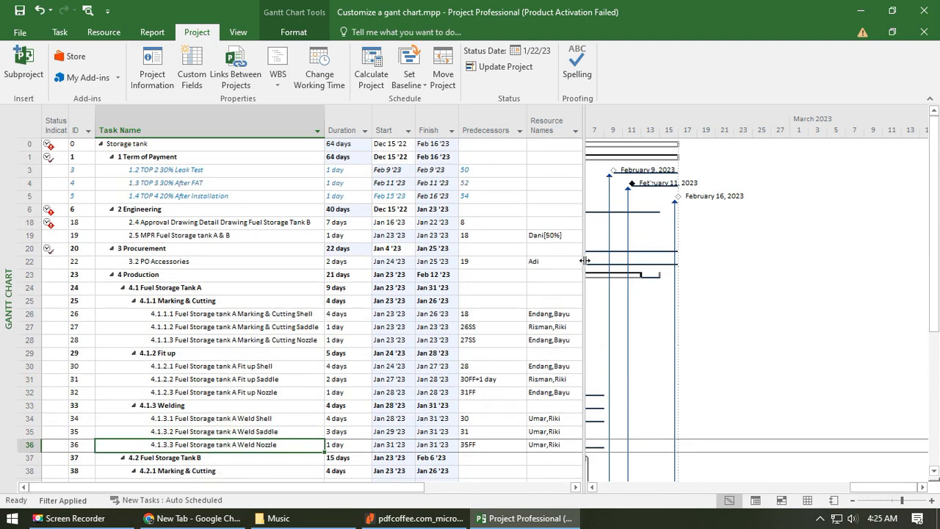
{"action": "left_click_drag", "start_coordinate": [584, 261], "coordinate": [539, 257]}
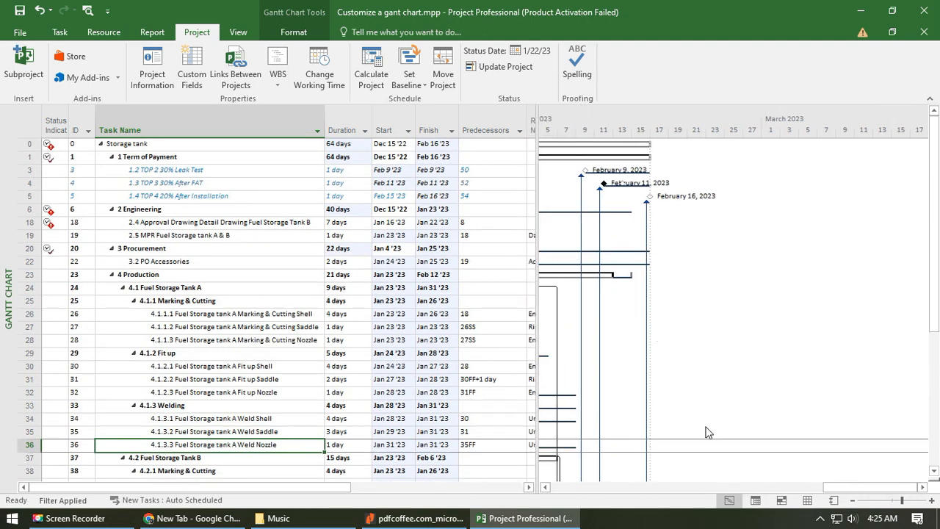
{"action": "left_click", "coordinate": [548, 488]}
{"action": "left_click", "coordinate": [548, 489]}
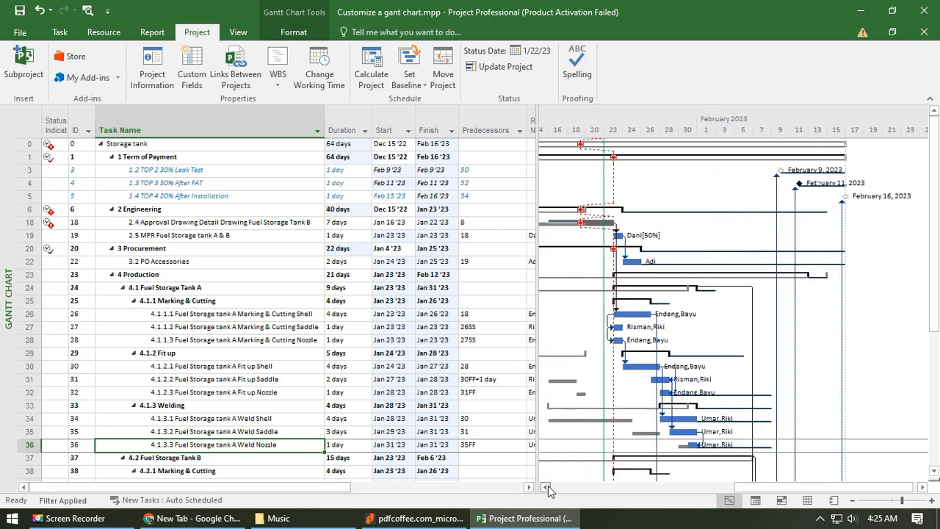
{"action": "scroll", "coordinate": [675, 402], "scroll_direction": "down", "scroll_amount": 1}
{"action": "scroll", "coordinate": [680, 397], "scroll_direction": "down", "scroll_amount": 12}
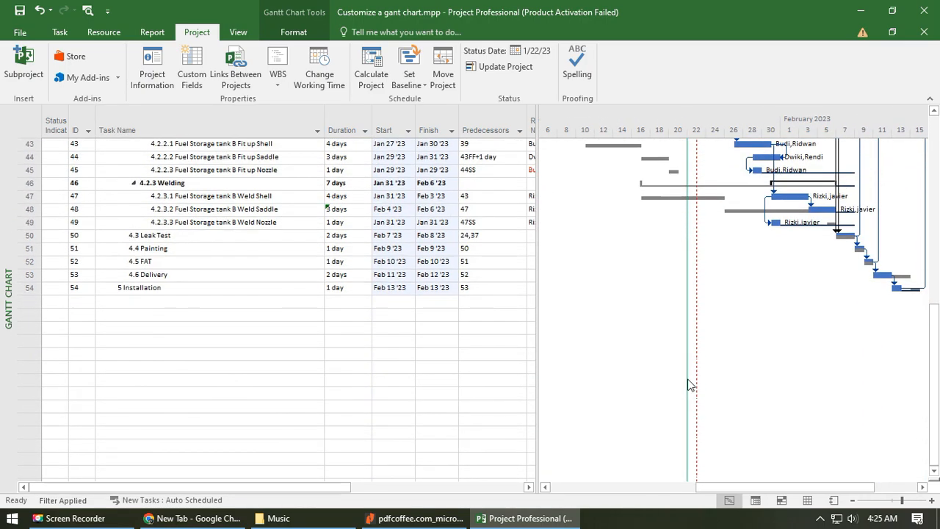
{"action": "scroll", "coordinate": [690, 384], "scroll_direction": "up", "scroll_amount": 14}
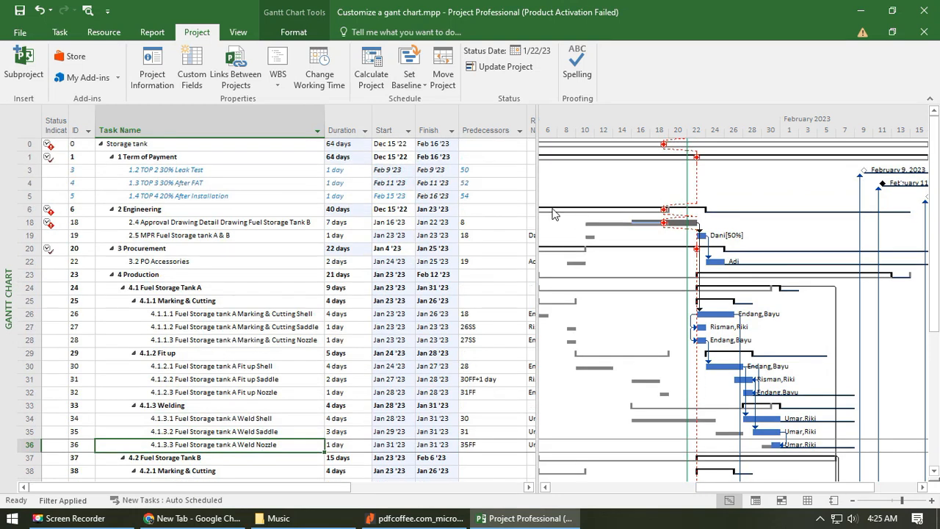
{"action": "double_click", "coordinate": [537, 210]}
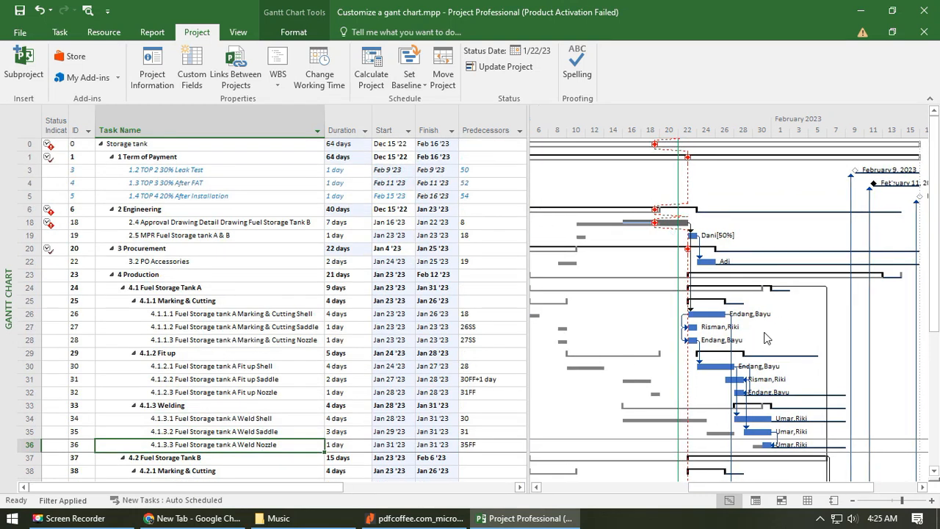